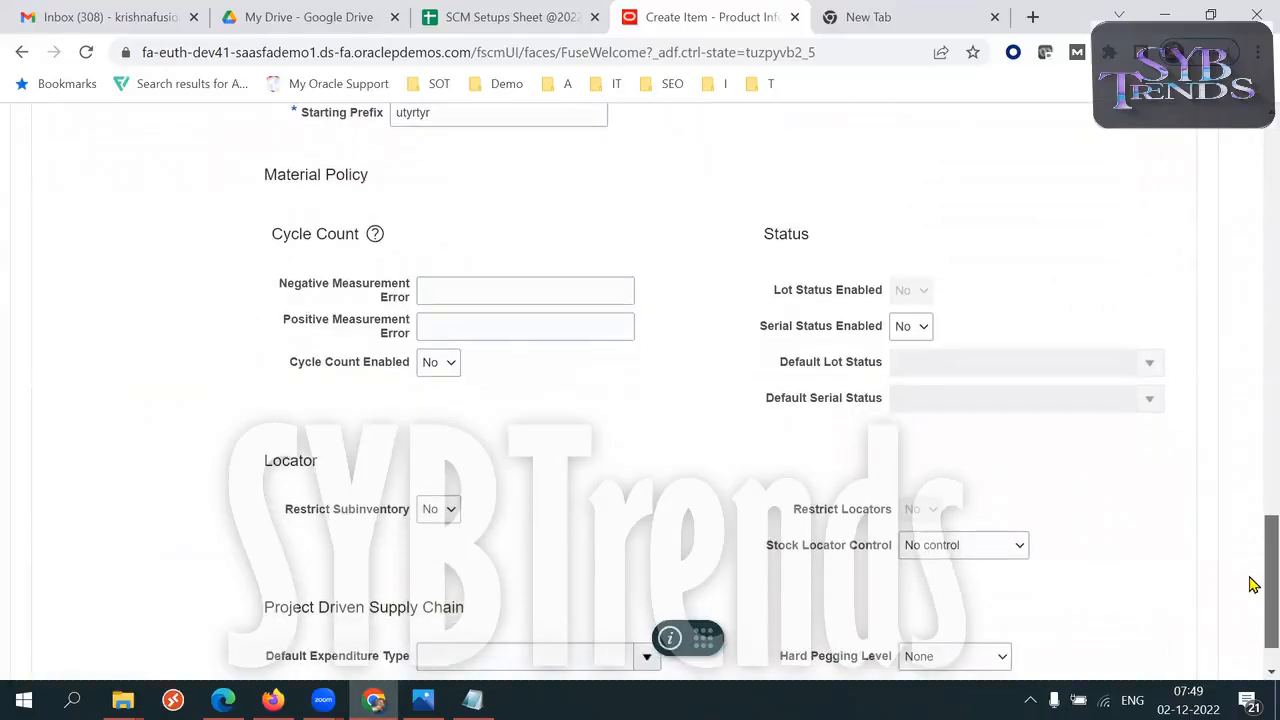
- Enable serial status for the item and set the default serial status to Active
left_click_drag(760, 327, 845, 328)
left_click(910, 326)
left_click(905, 362)
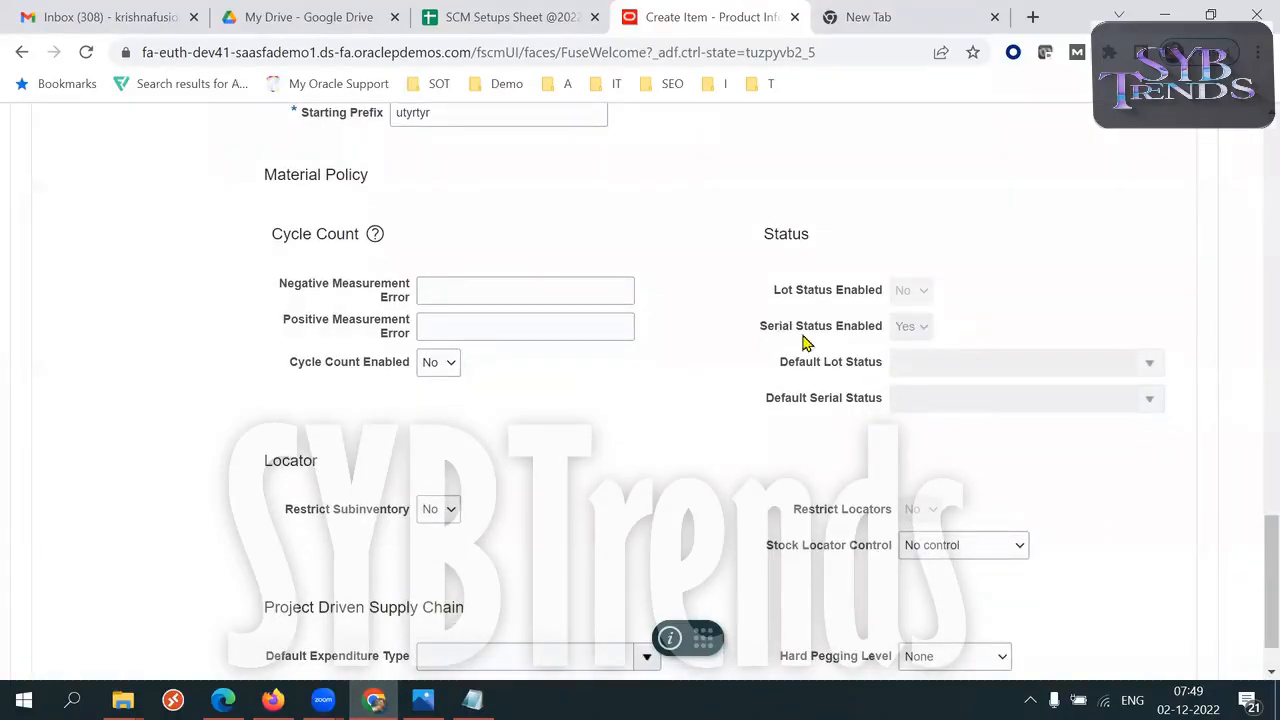
left_click(1150, 399)
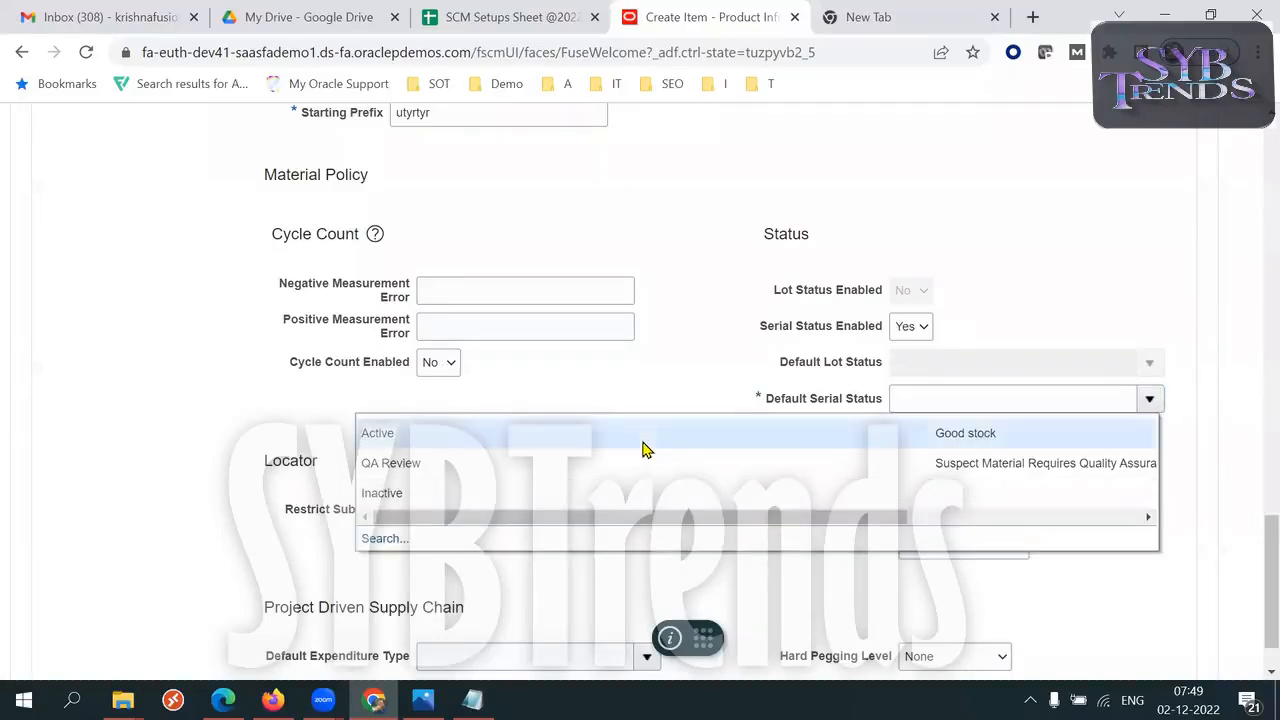
left_click(644, 443)
double_click(981, 401)
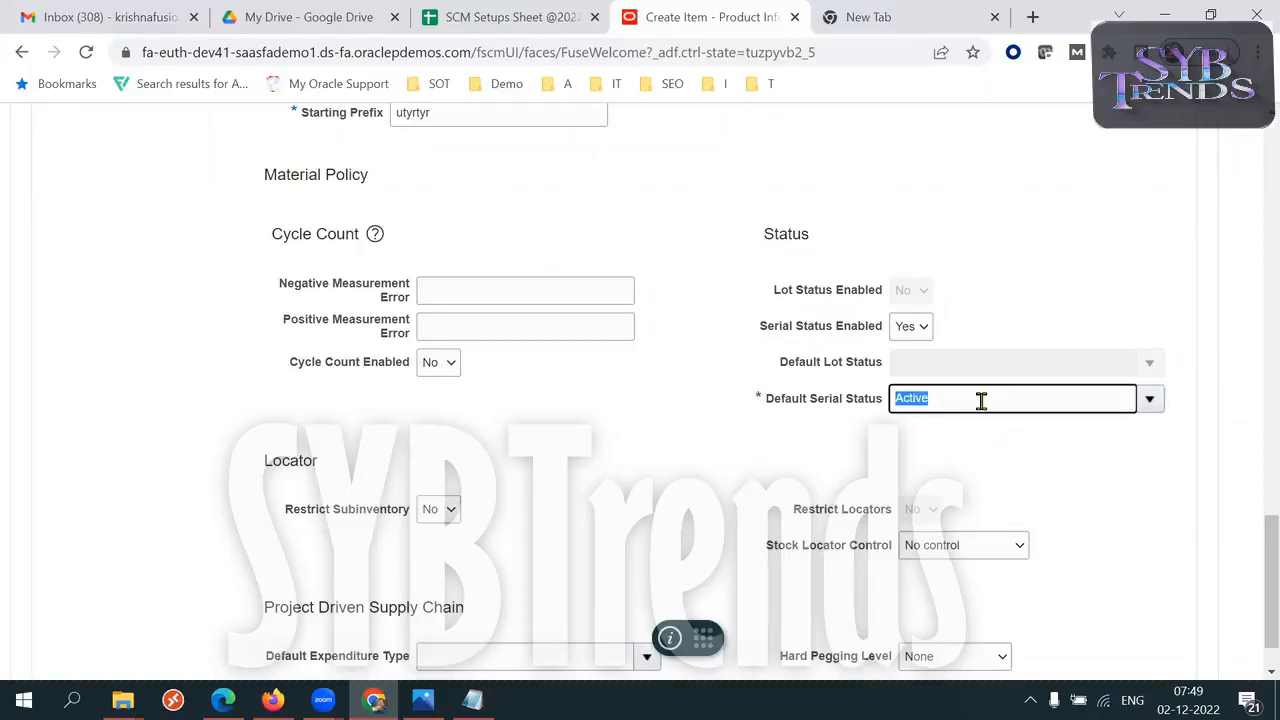
left_click(743, 457)
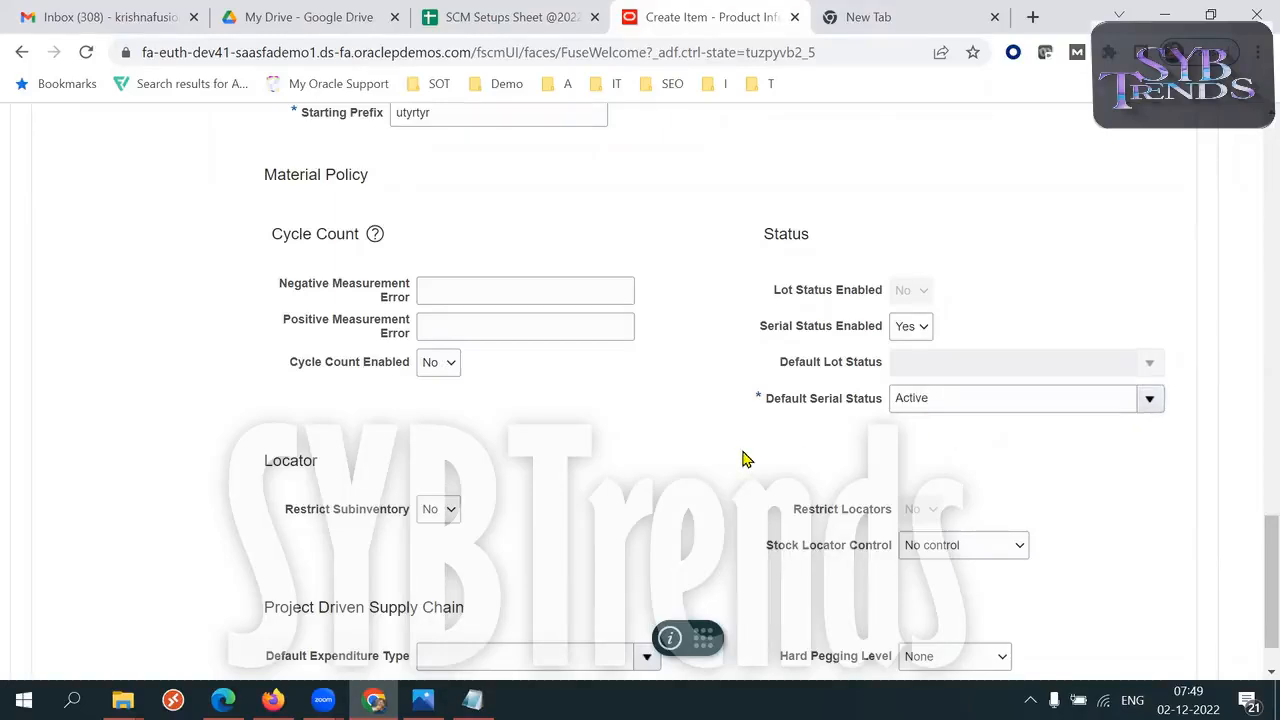
- Review the item's serial generation, starting prefix and starting number along with its serial status settings
left_click_drag(1251, 551, 1251, 486)
double_click(362, 375)
left_click_drag(291, 411, 350, 414)
left_click_drag(874, 376, 820, 376)
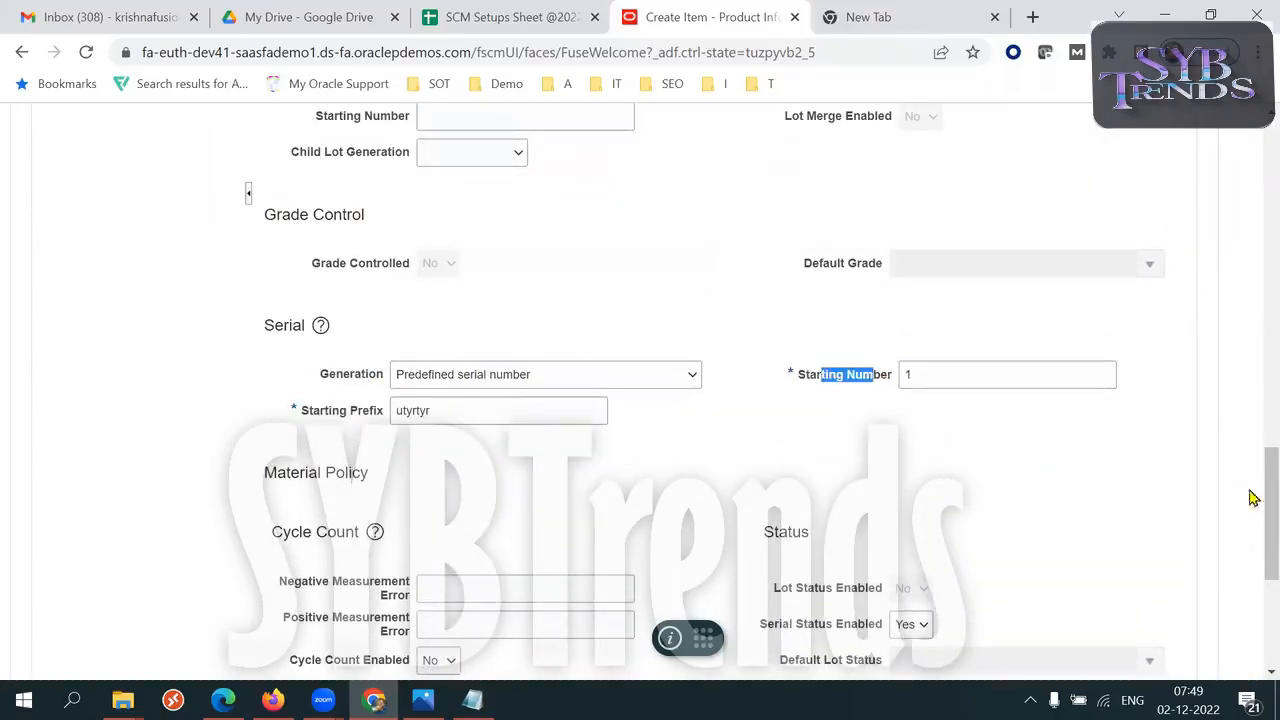
left_click_drag(1251, 514, 1252, 595)
left_click_drag(766, 392, 850, 394)
left_click_drag(766, 462, 833, 474)
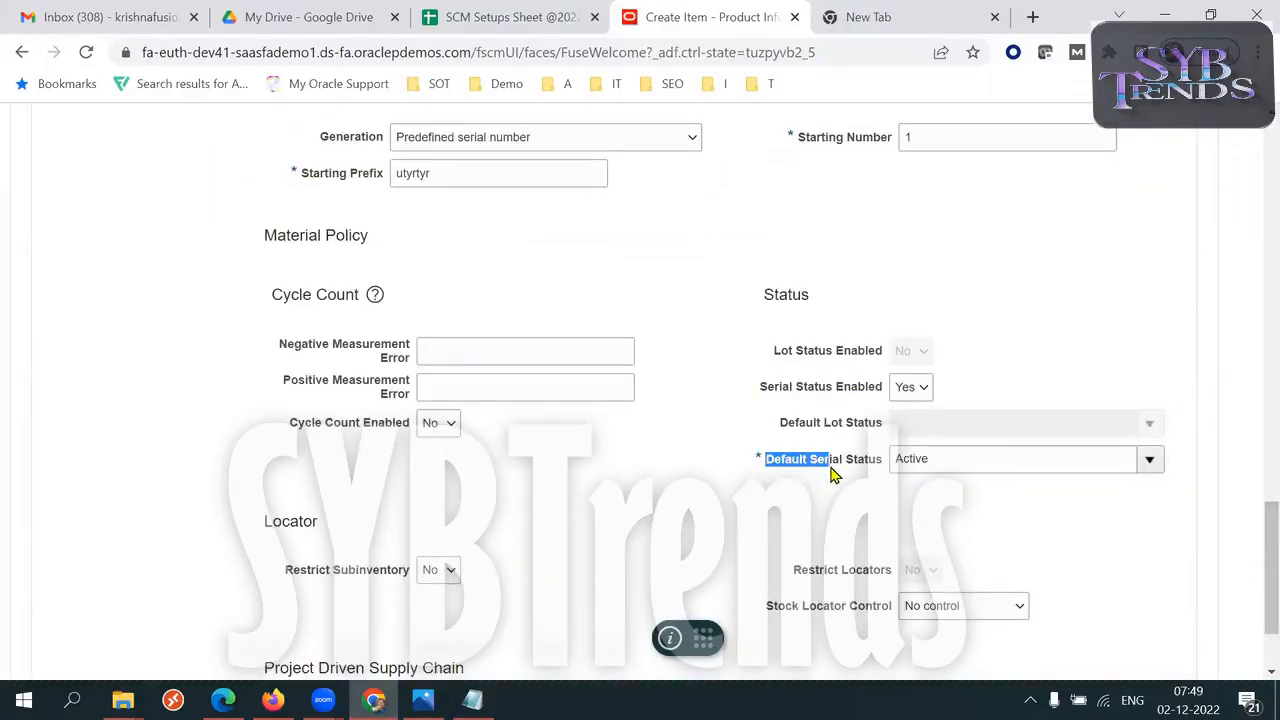
left_click(658, 500)
- Save the new item and close it
left_click_drag(1252, 515, 1252, 150)
left_click(1113, 236)
left_click(1106, 270)
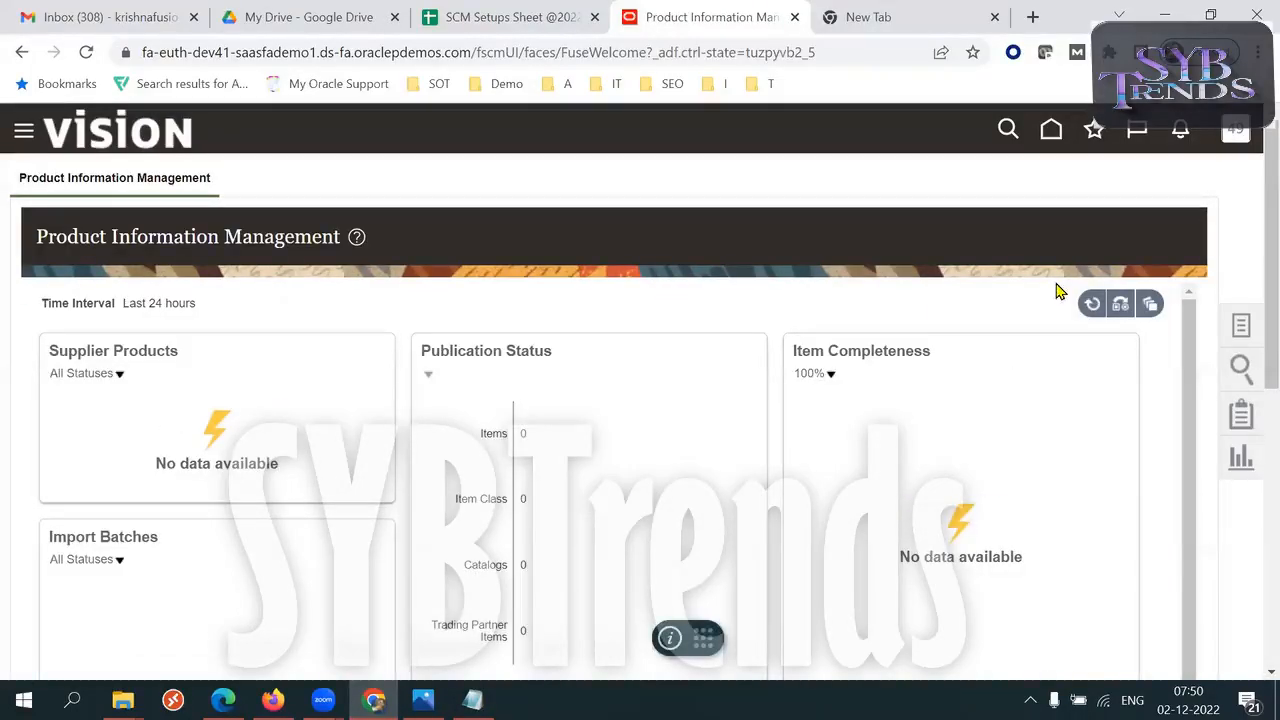
- Go from the home page to Scheduled Processes and start scheduling a new process
left_click(1050, 129)
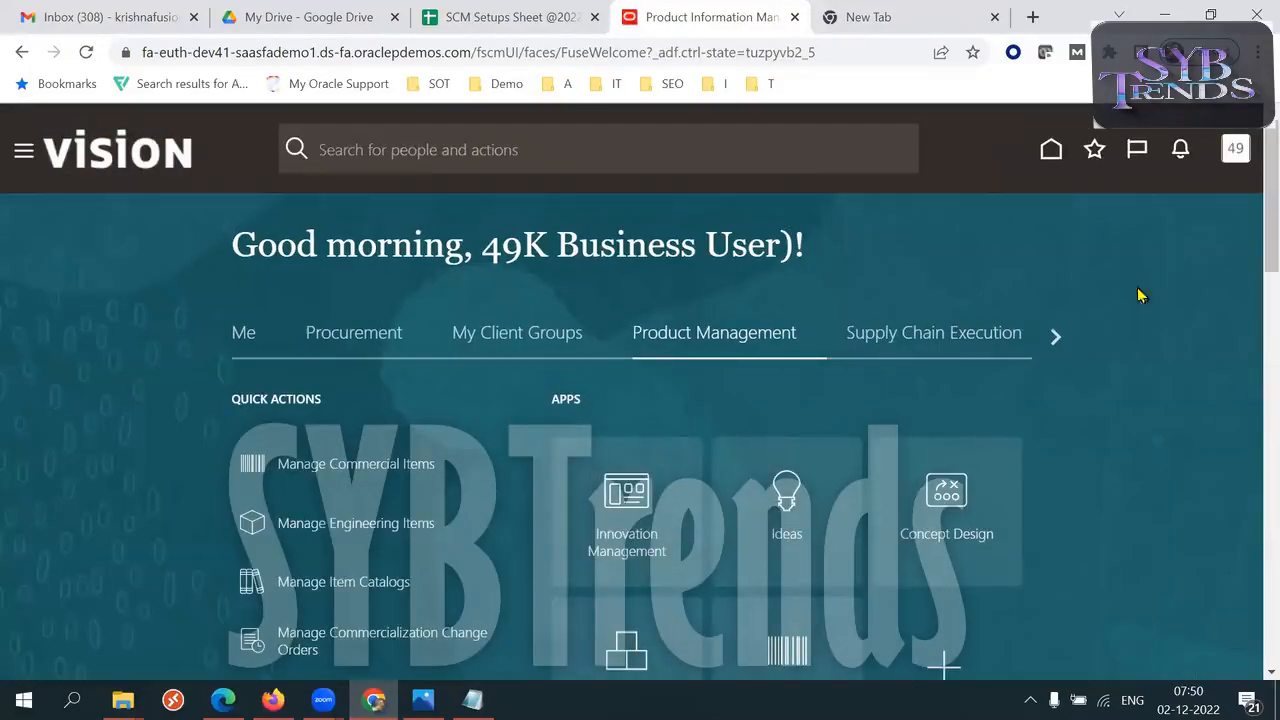
left_click(1055, 337)
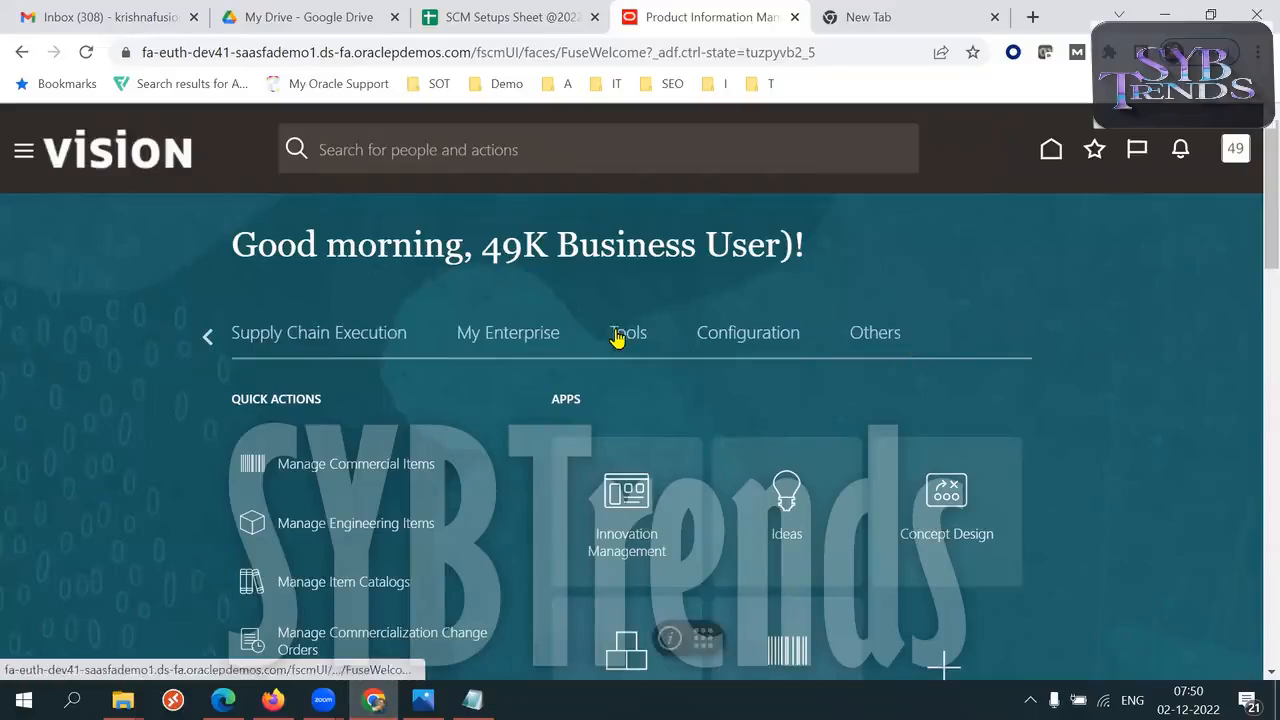
left_click(620, 333)
scroll(1250, 285, "down", 2)
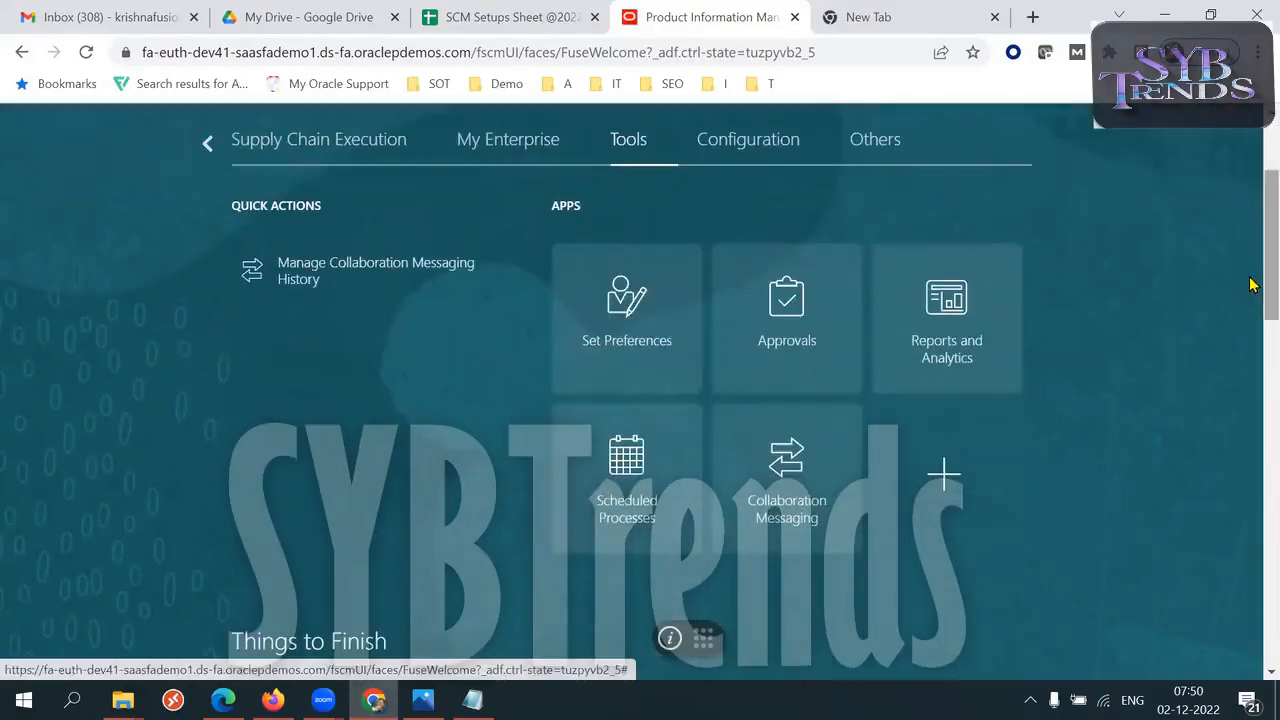
left_click(583, 466)
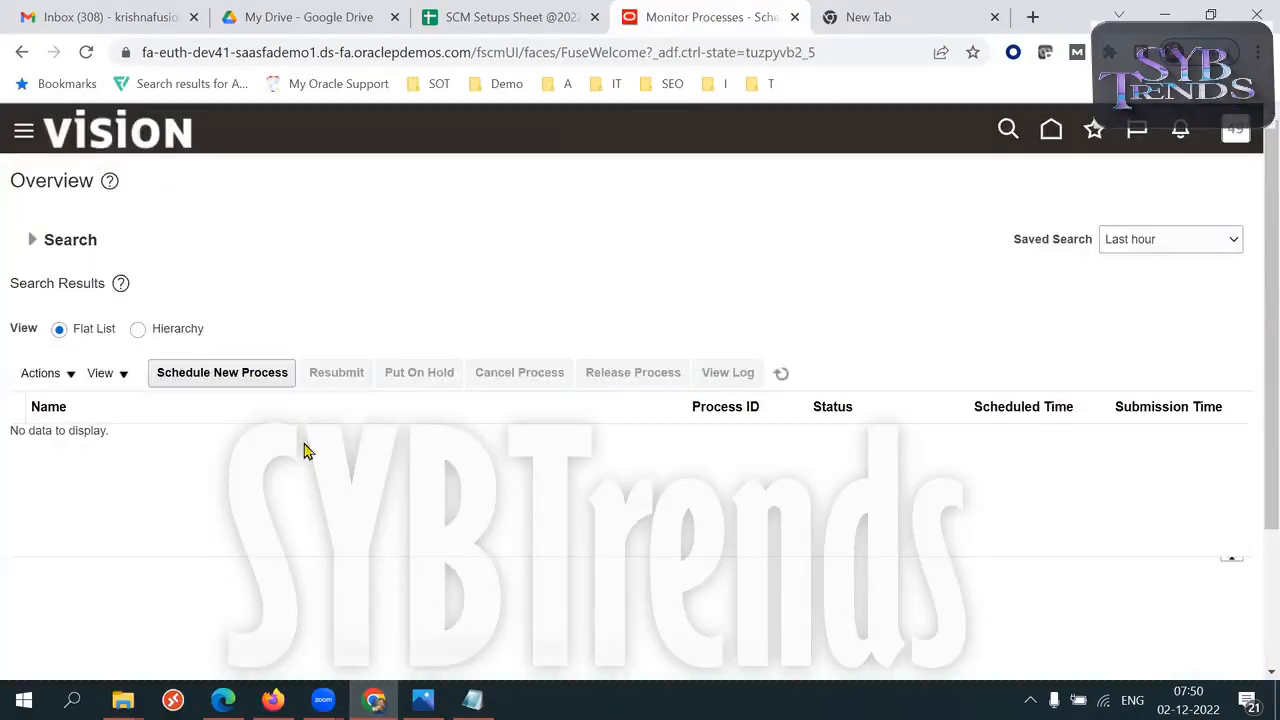
left_click(234, 375)
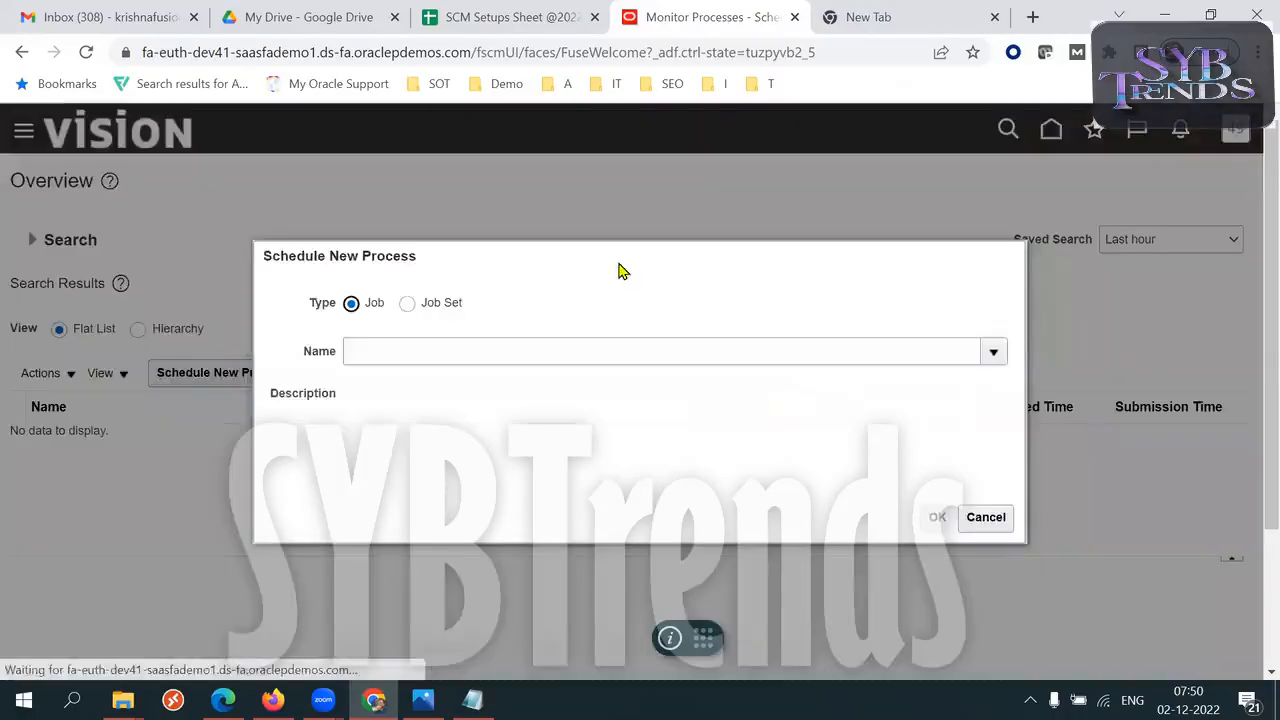
- Try to find the job by the names "Print Serial" and "%Serial%", and close the name search
left_click(510, 341)
type("P")
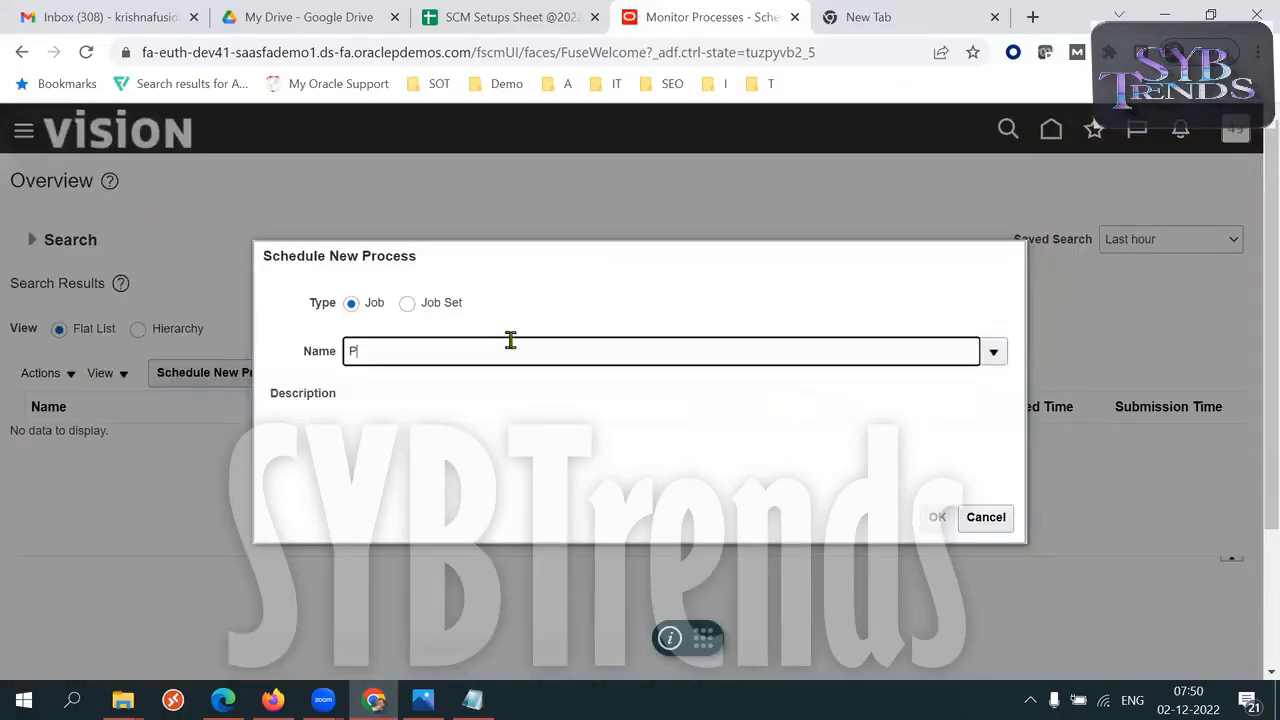
type("rint Serial")
key("Tab")
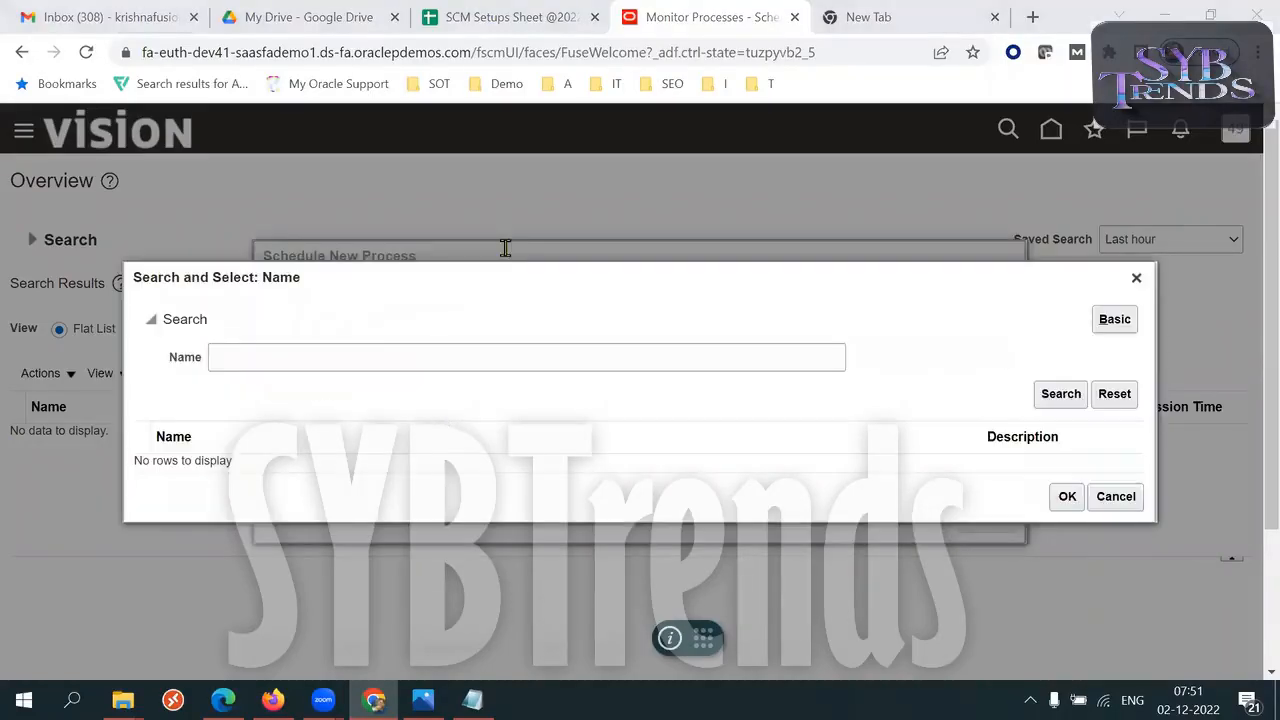
left_click(386, 352)
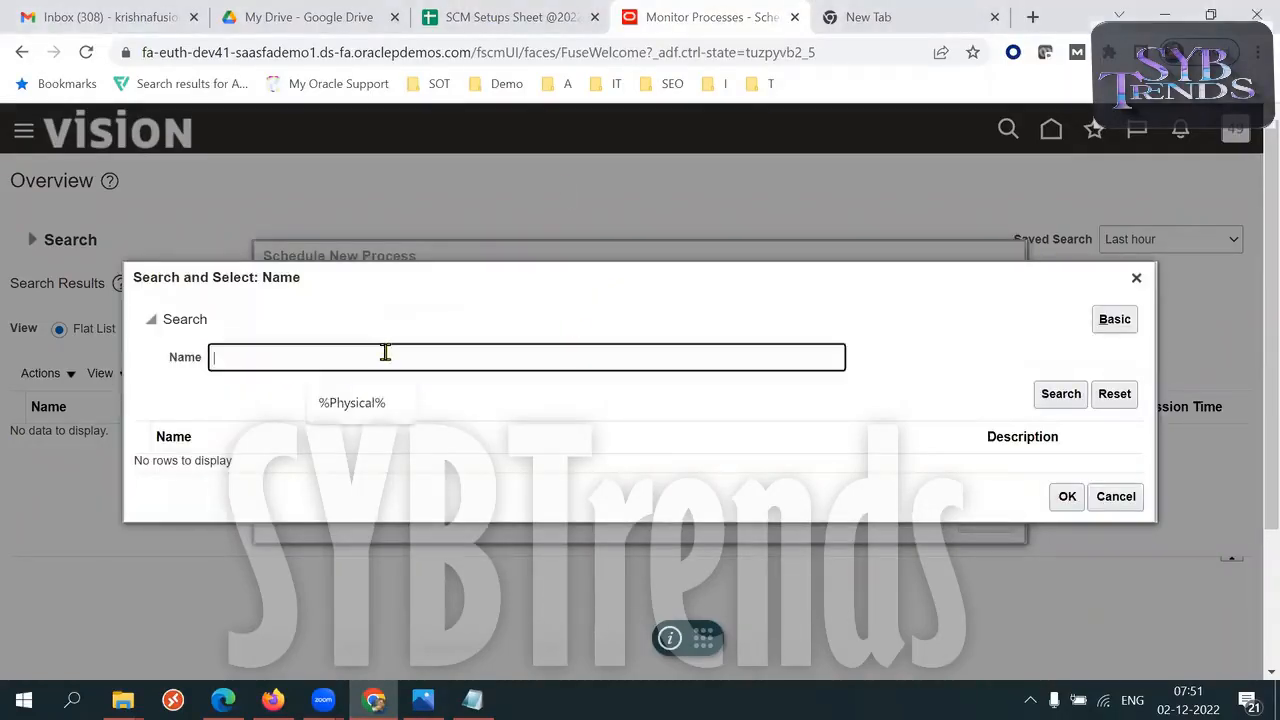
type("%Serial%")
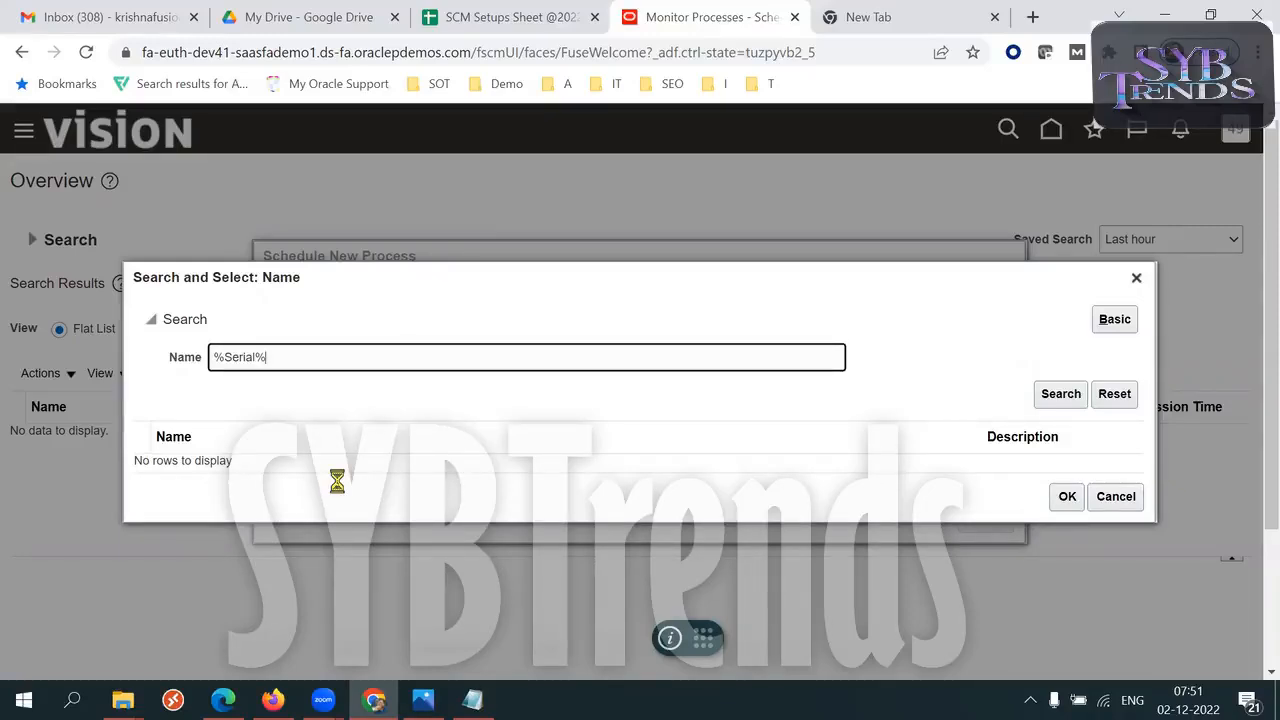
left_click(458, 104)
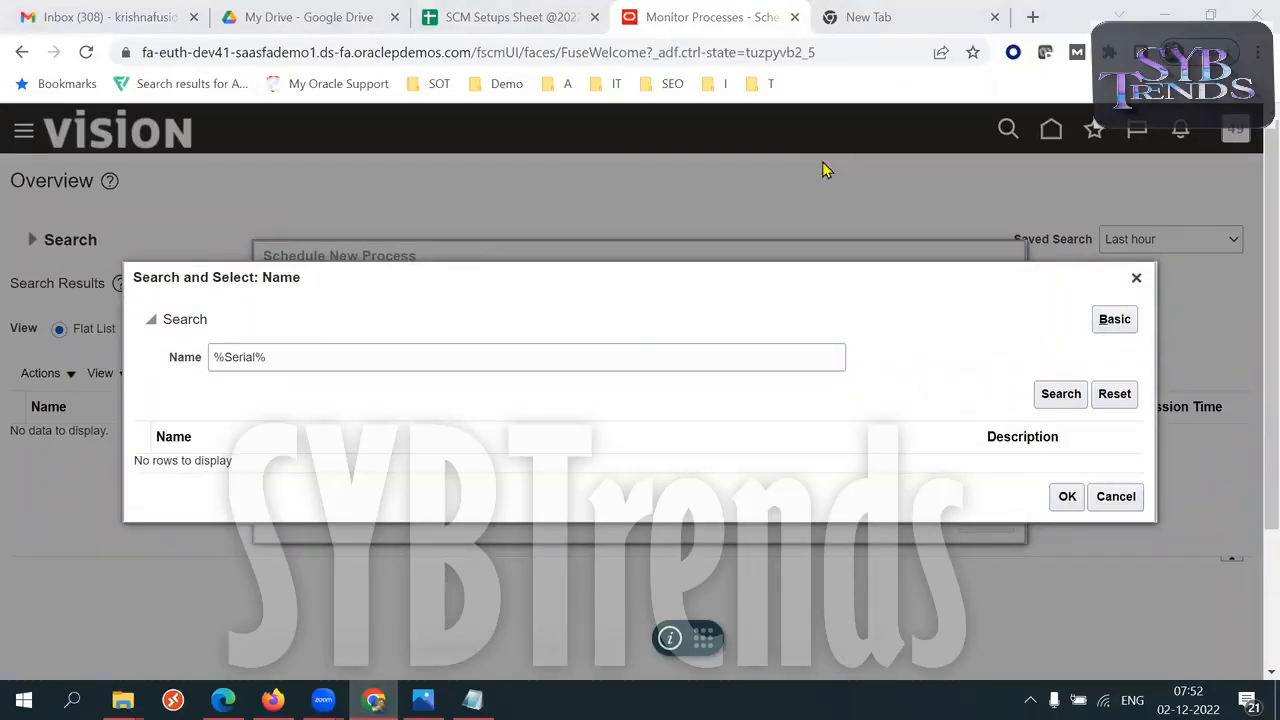
left_click(1136, 279)
- Try to select a job named "Generate Serial" for the new process
triple_click(494, 354)
type("Generaate")
key("BackSpace")
key("BackSpace")
key("BackSpace")
key("BackSpace")
type("te Serila")
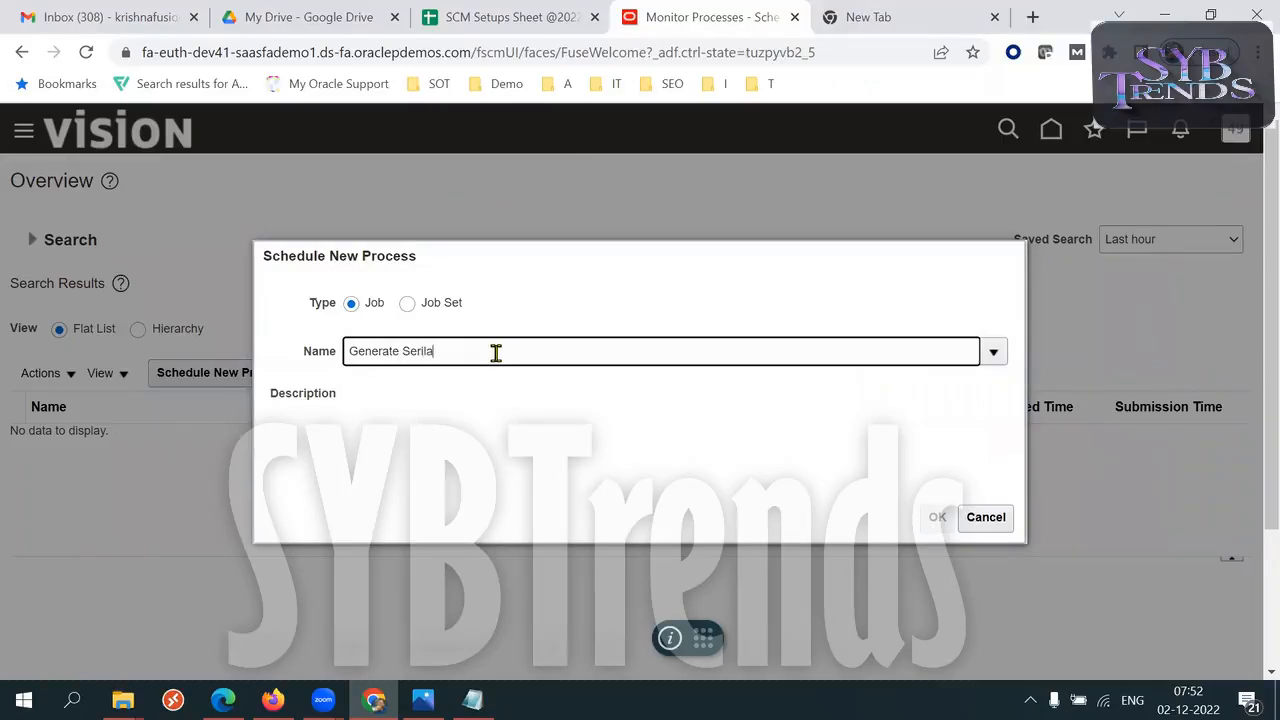
key("BackSpace")
key("BackSpace")
key("BackSpace")
type("ial")
key("Tab")
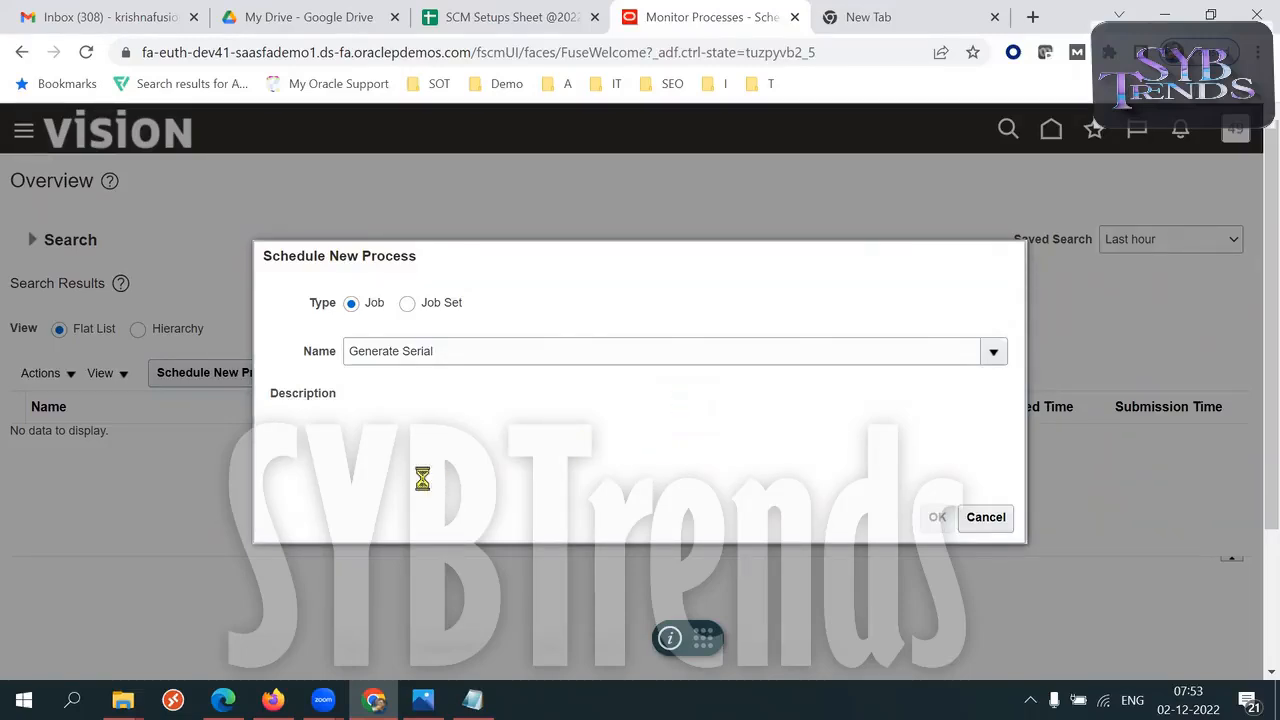
left_click(1000, 520)
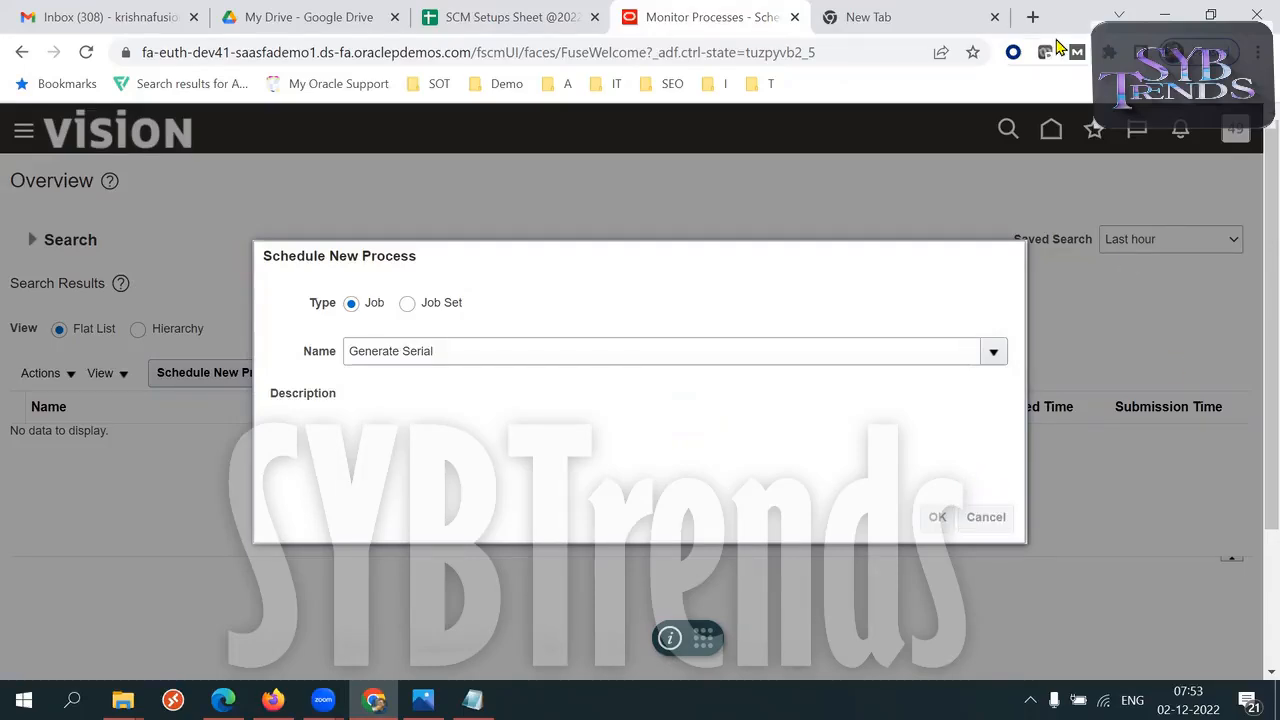
- Search the web in a new browser tab for "generate serial number in oracle query"
left_click(1032, 17)
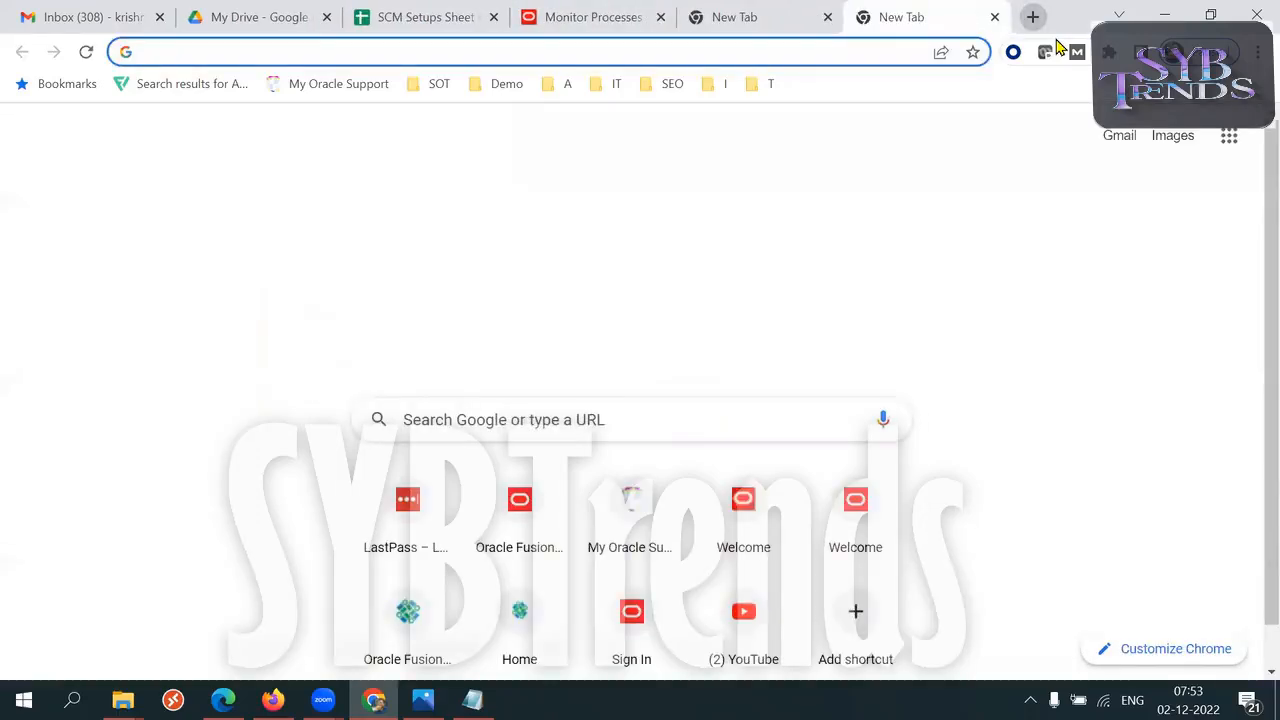
type("generte")
key("BackSpace")
key("BackSpace")
type("ate se")
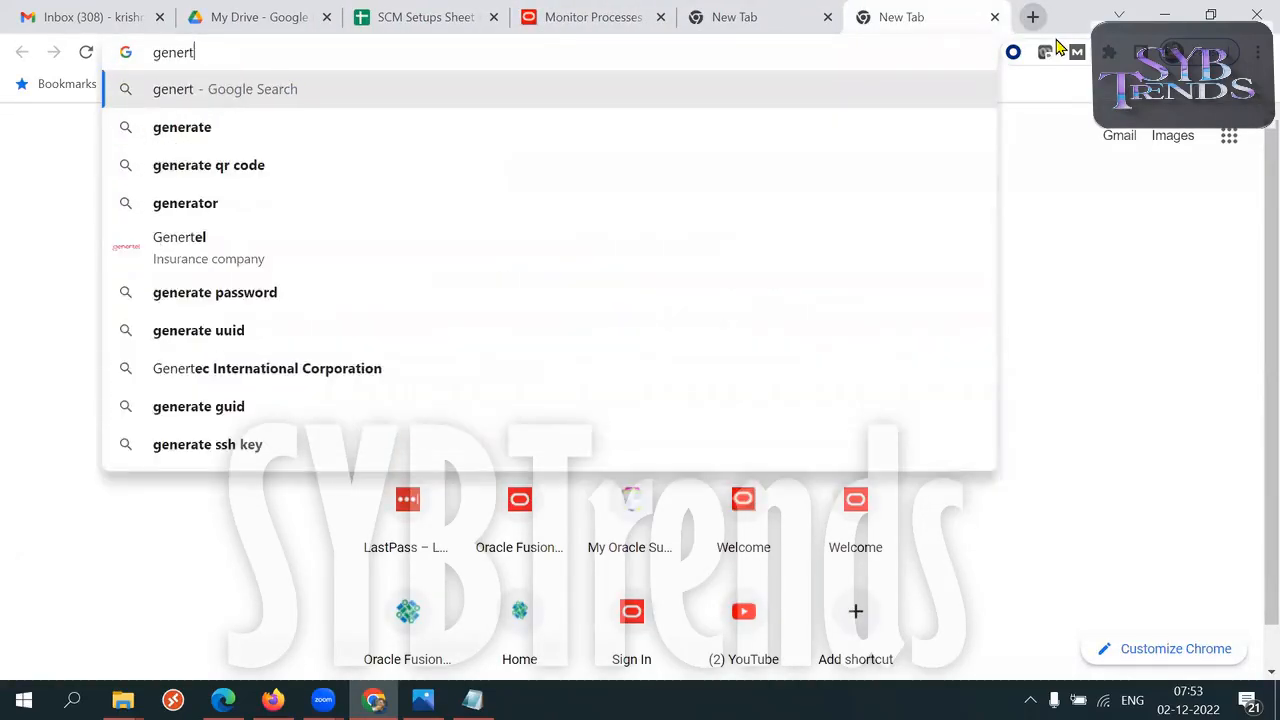
type("rial nu")
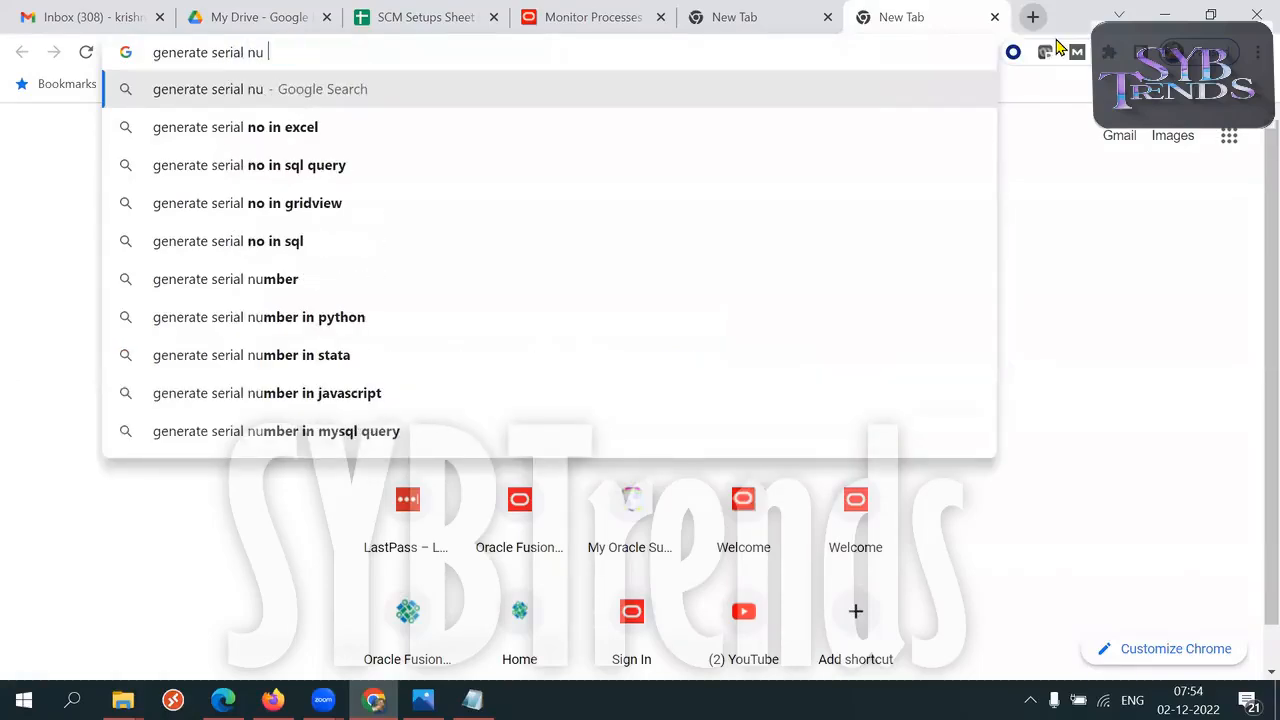
type("mber")
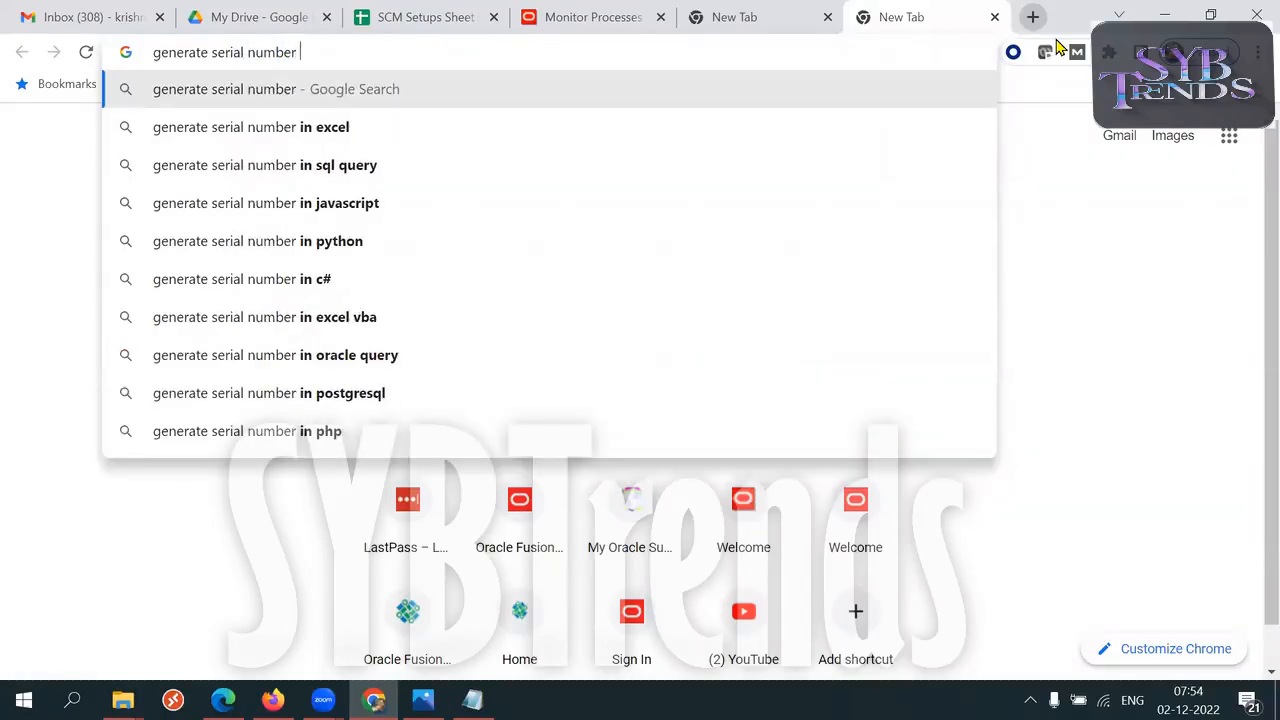
type(" in ora")
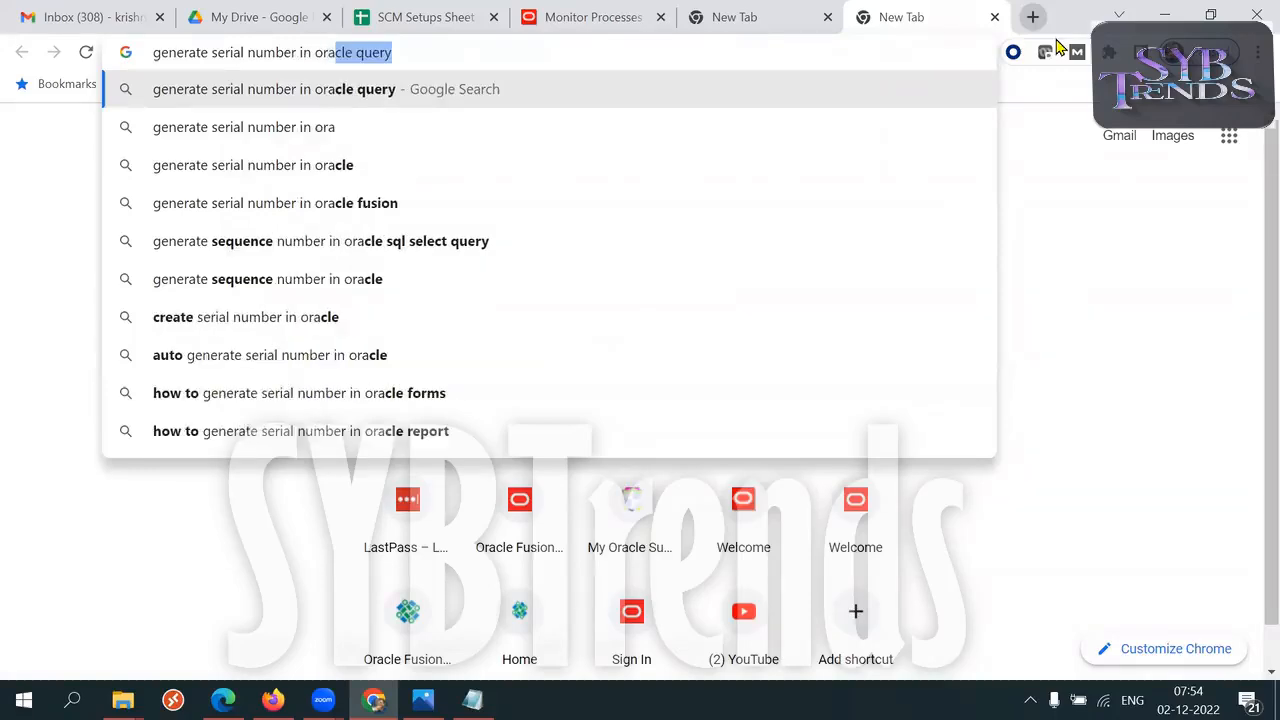
type("lce")
key("BackSpace")
key("BackSpace")
key("BackSpace")
type("cle")
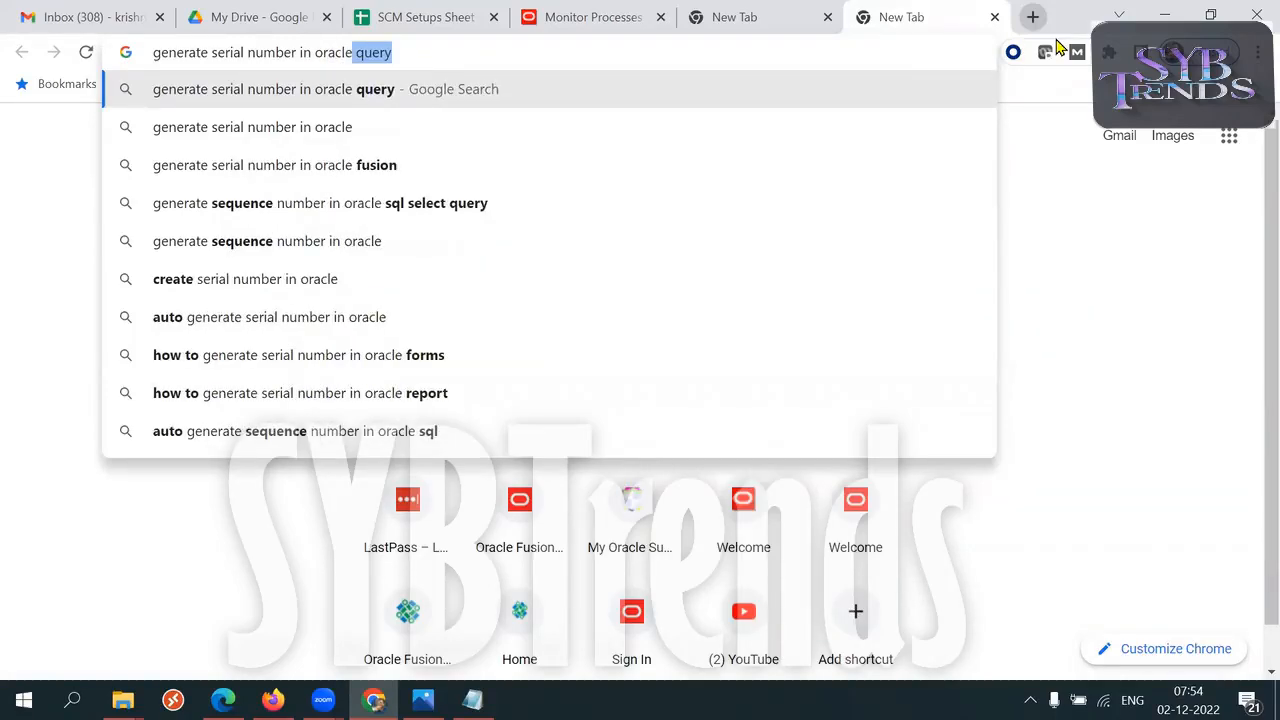
key("Return")
- Change the web search to "generate serial number in oracle fusion"
left_click(538, 138)
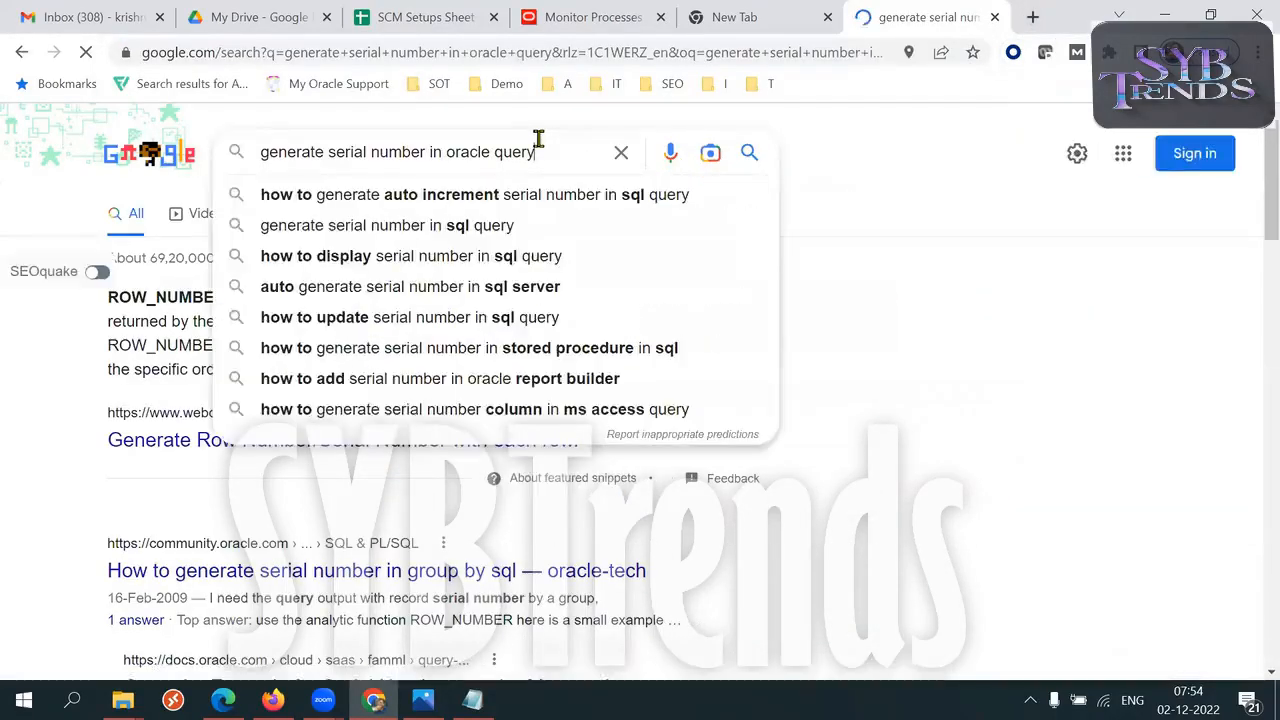
key("BackSpace")
key("BackSpace")
key("BackSpace")
key("BackSpace")
key("BackSpace")
type("fusion")
key("Return")
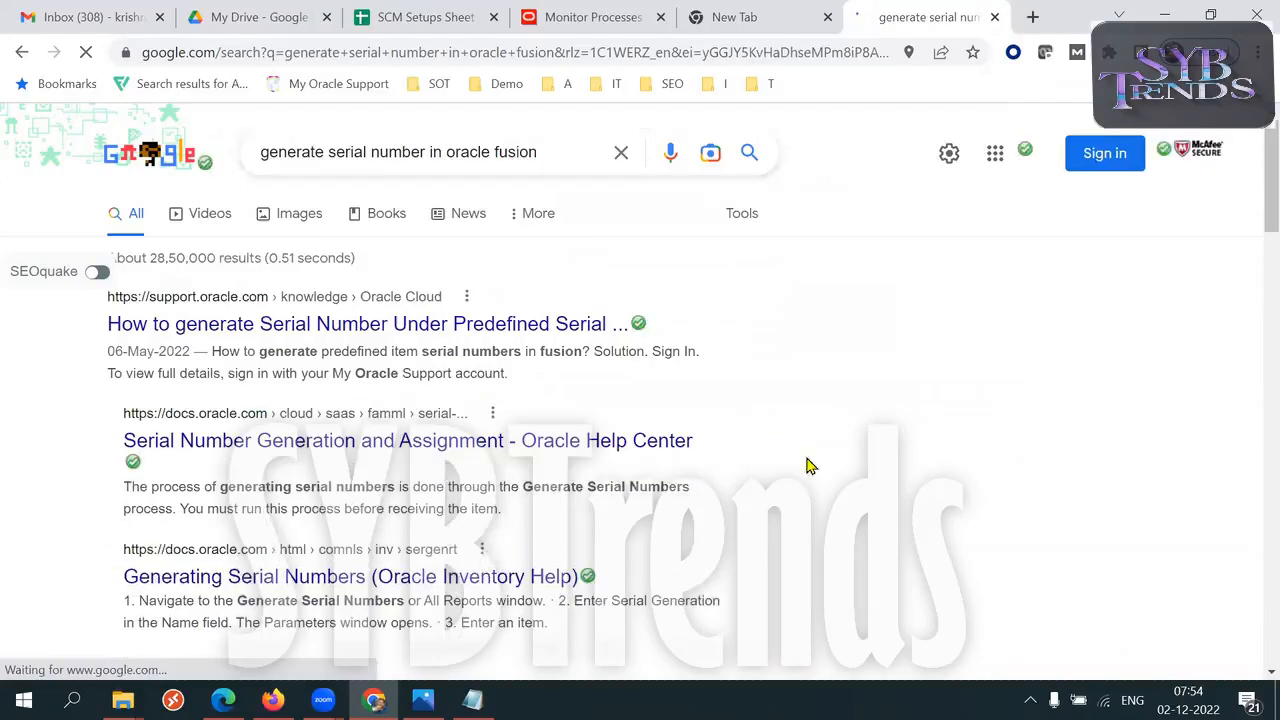
- Copy the process name "Generate Serial Numbers" from the Oracle Help Center result and paste it below the existing notes in Notepad
left_click_drag(220, 486, 312, 486)
left_click_drag(522, 486, 800, 492)
key("ctrl+c")
left_click(472, 700)
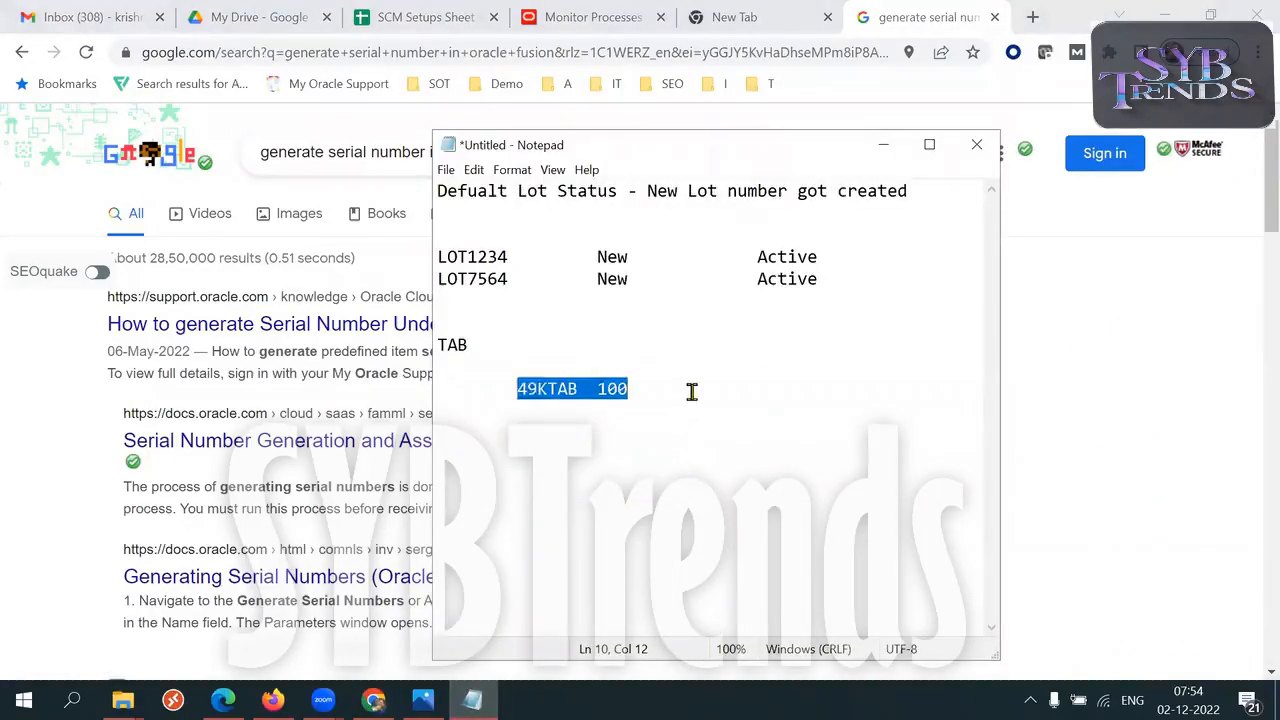
left_click(691, 391)
key("Return")
key("Return")
key("ctrl+v")
left_click(449, 432)
key("BackSpace")
- Return to the Oracle Scheduled Processes page and confirm Generate Serial Numbers as the job to schedule
left_click_drag(668, 432, 437, 432)
left_click(543, 17)
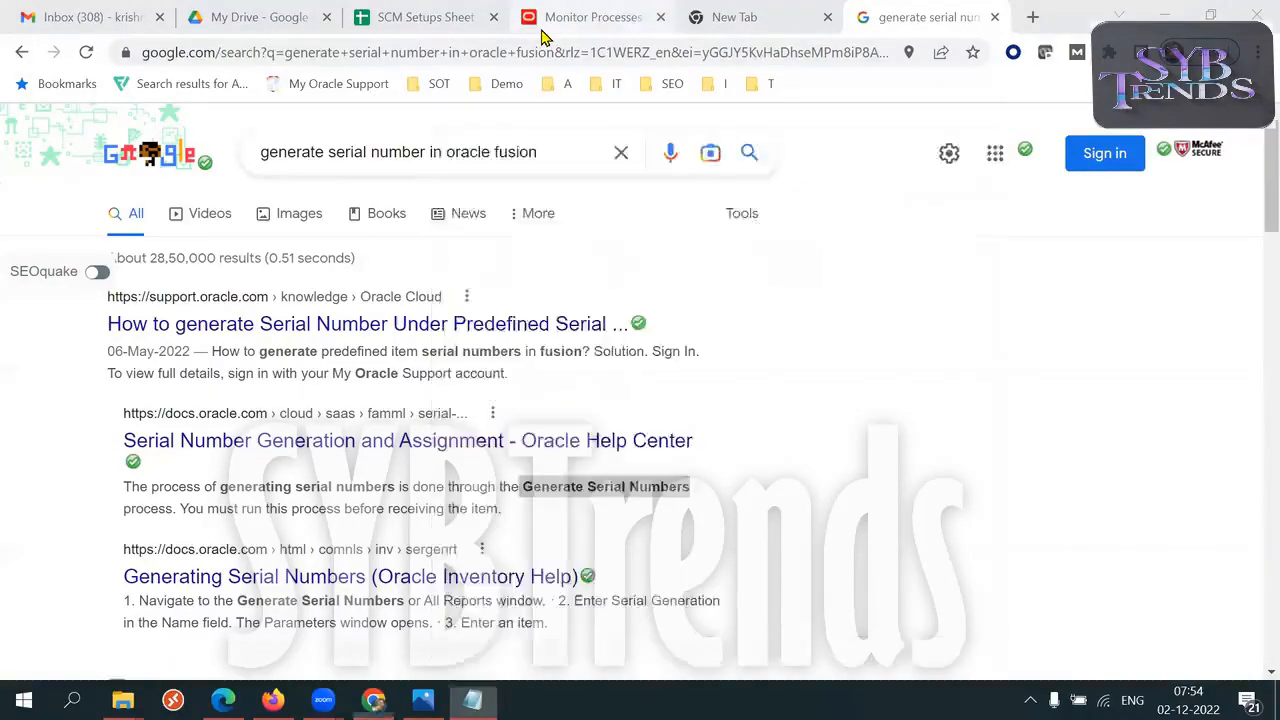
left_click(937, 517)
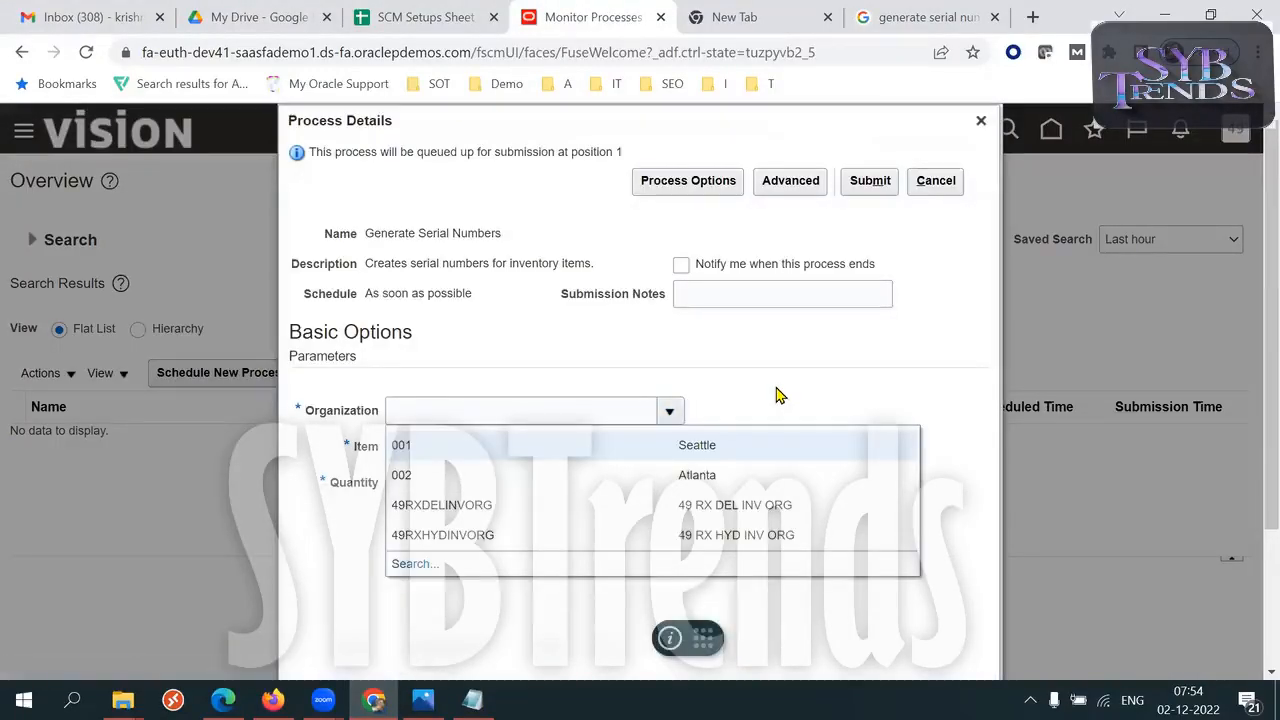
- Set the organization parameter of the Generate Serial Numbers process to 49RXHYDINVORG
left_click(597, 533)
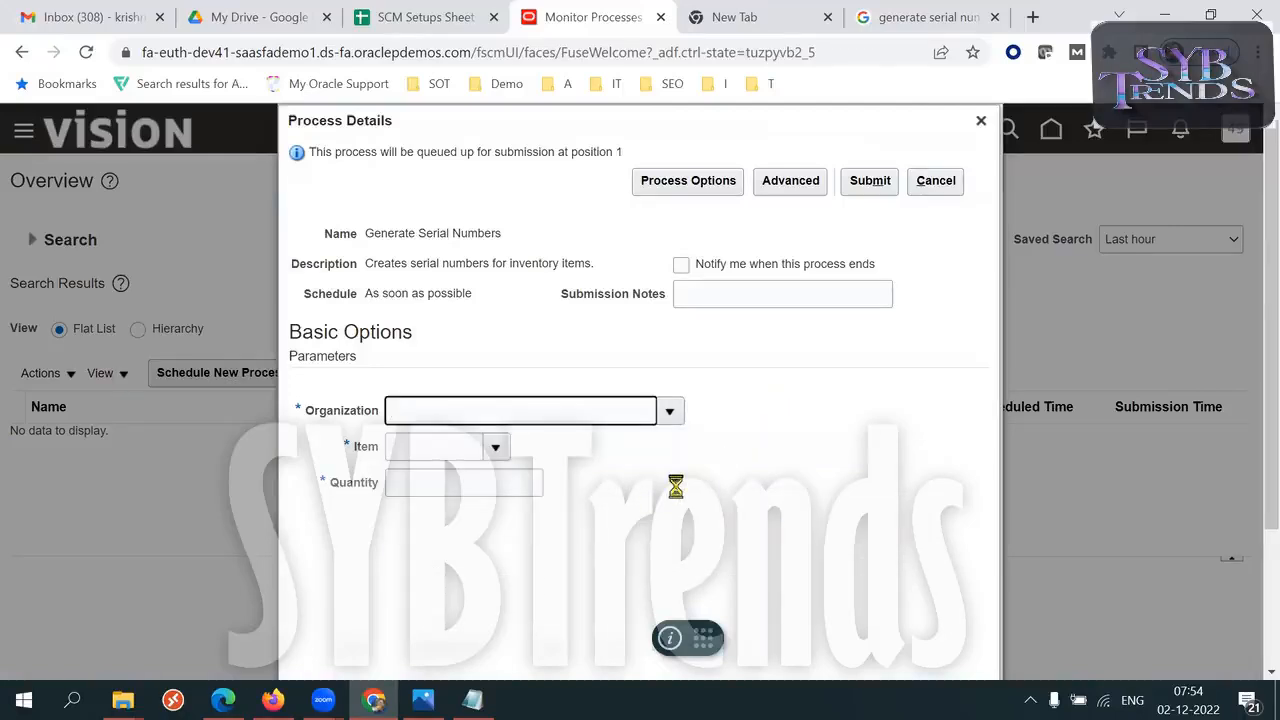
double_click(553, 412)
left_click(754, 514)
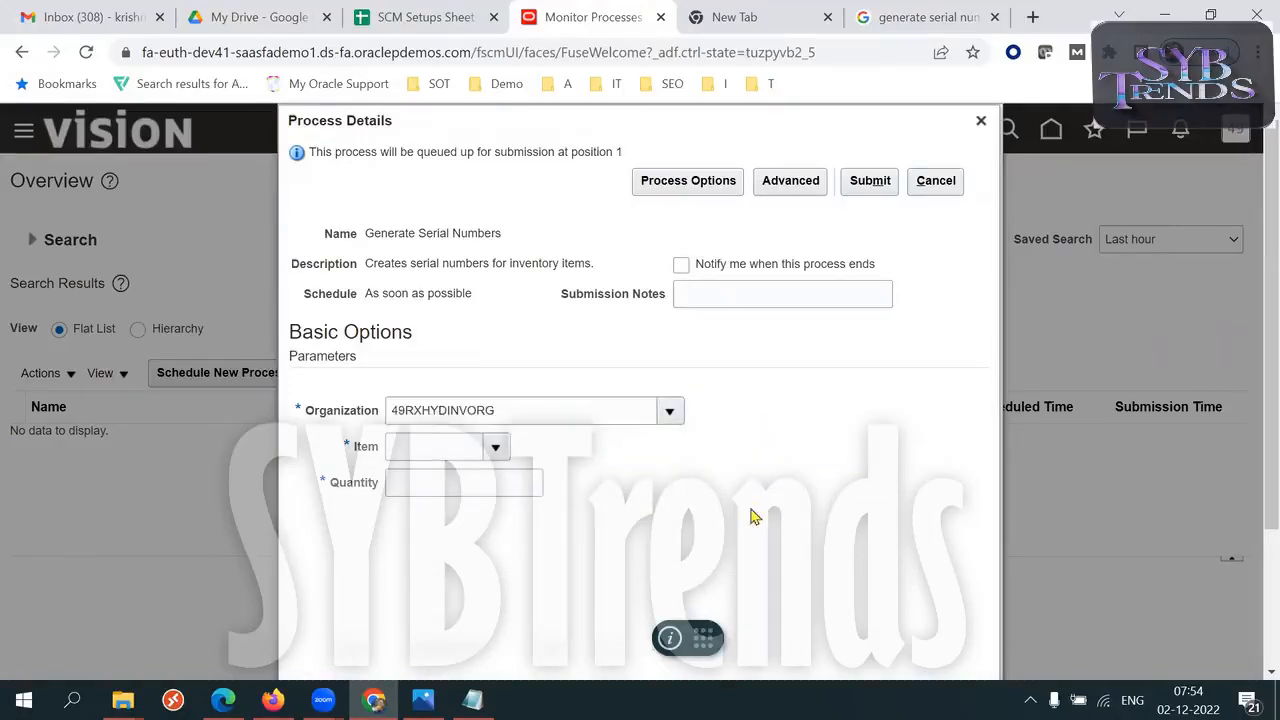
- Search for items starting with "49K" and choose 49K Serial Item as the process's item
left_click(496, 446)
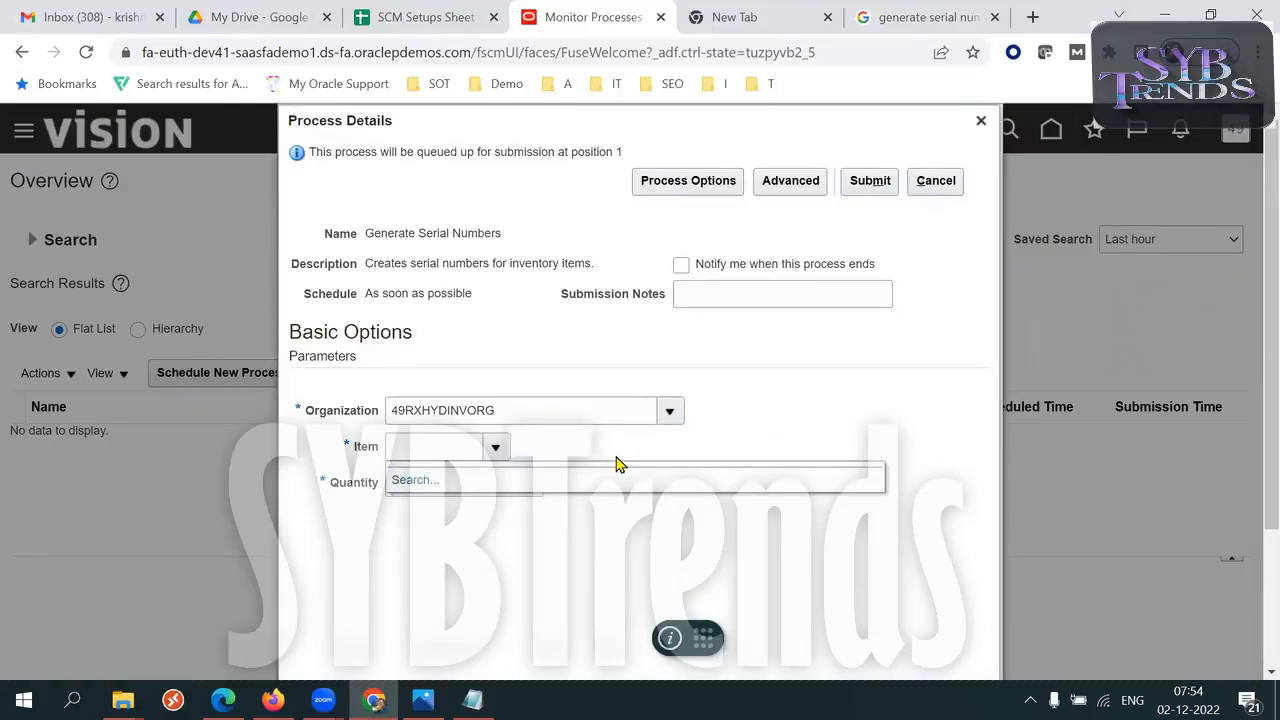
left_click(416, 482)
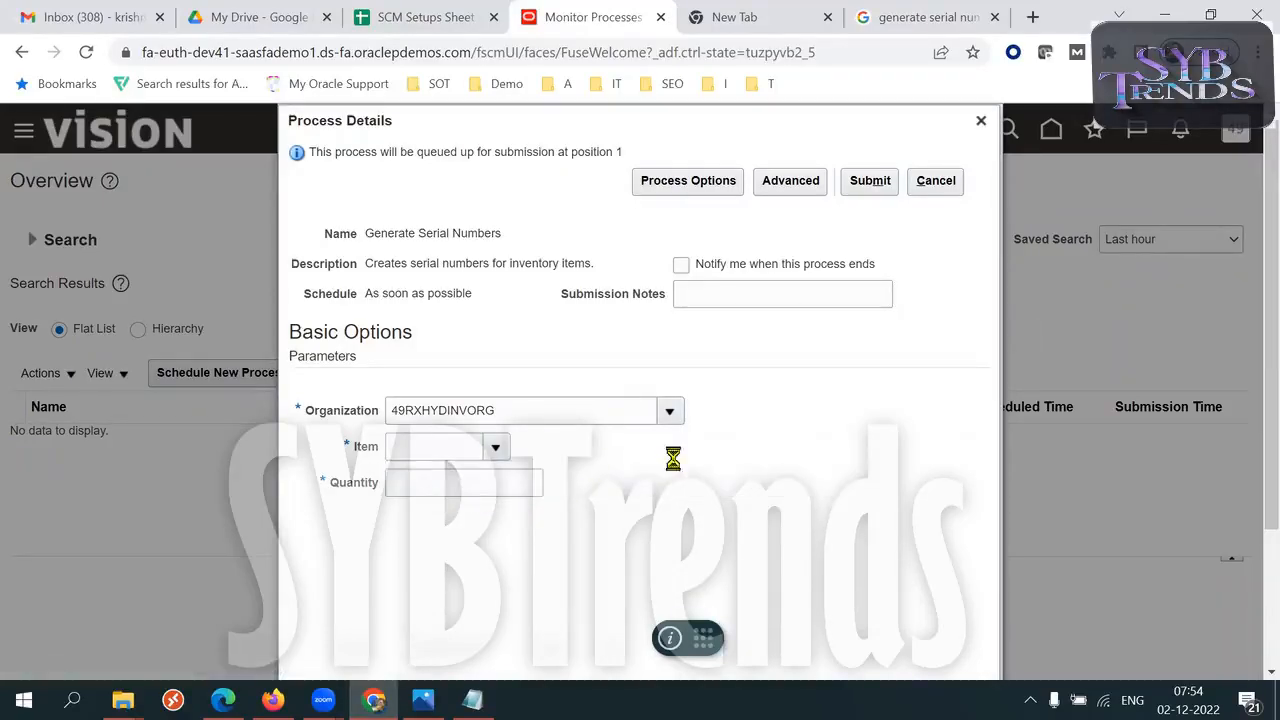
left_click(609, 366)
type("49K")
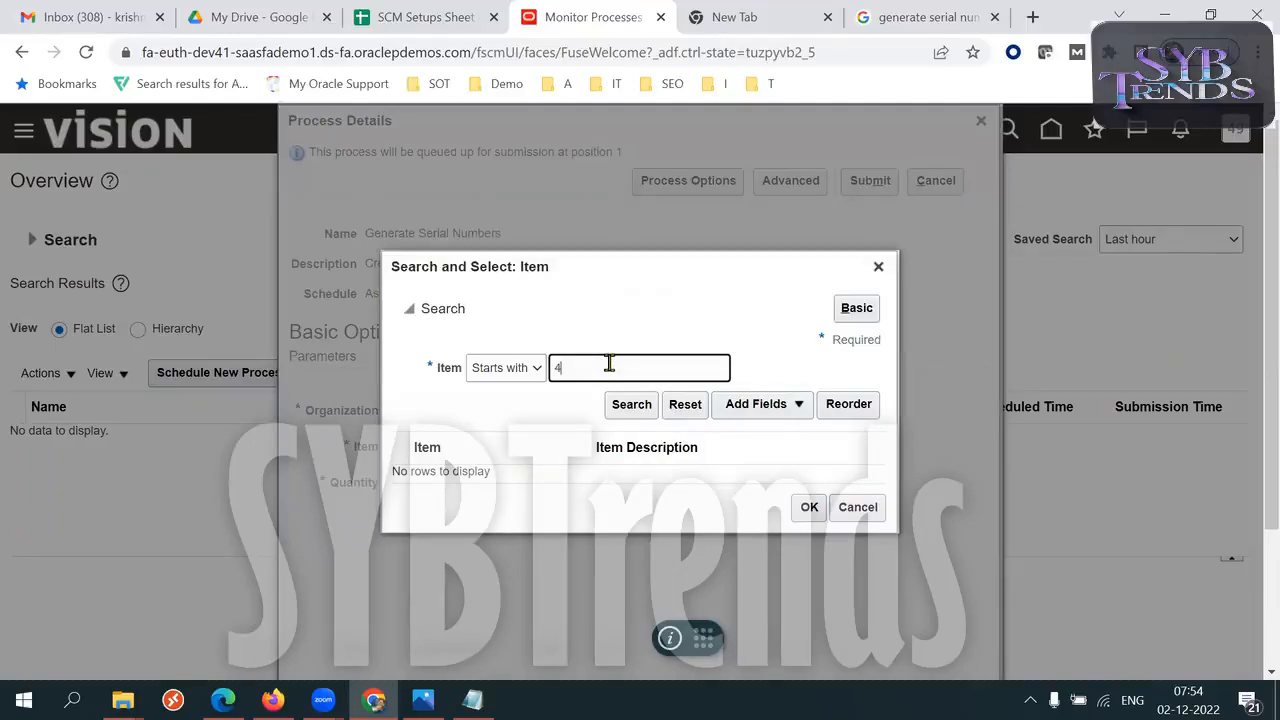
key("Return")
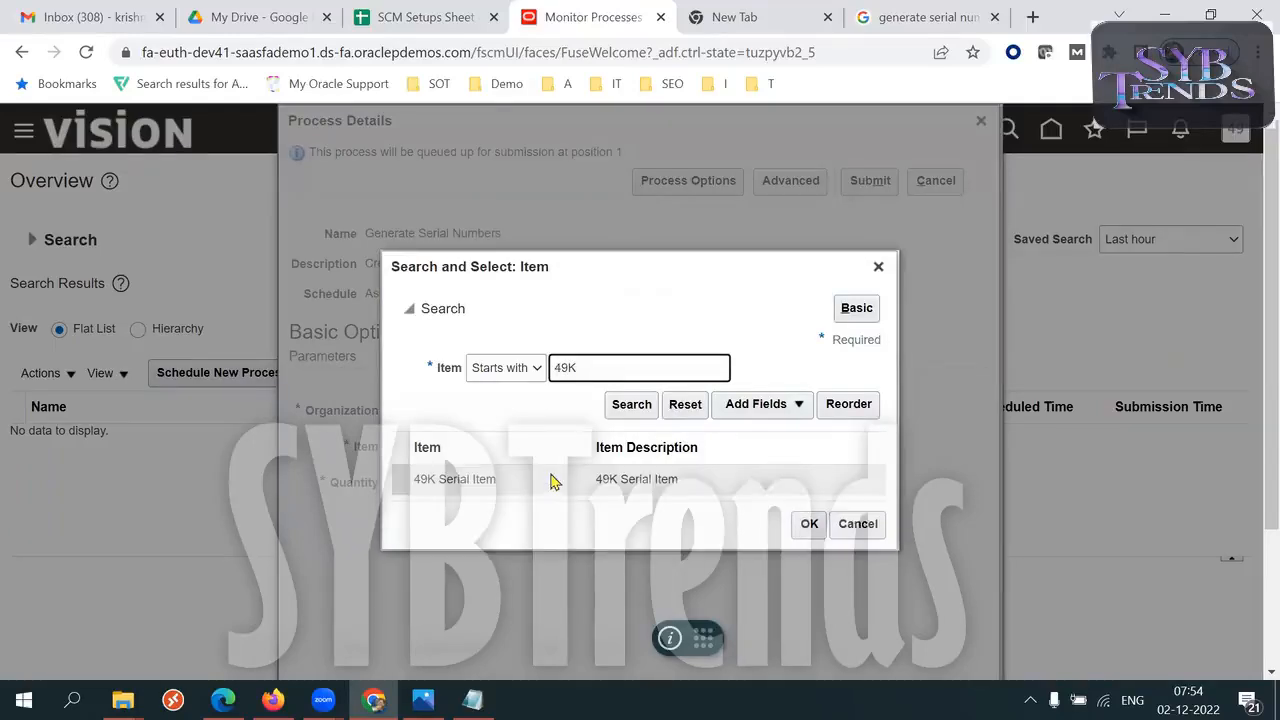
left_click(502, 476)
left_click(809, 515)
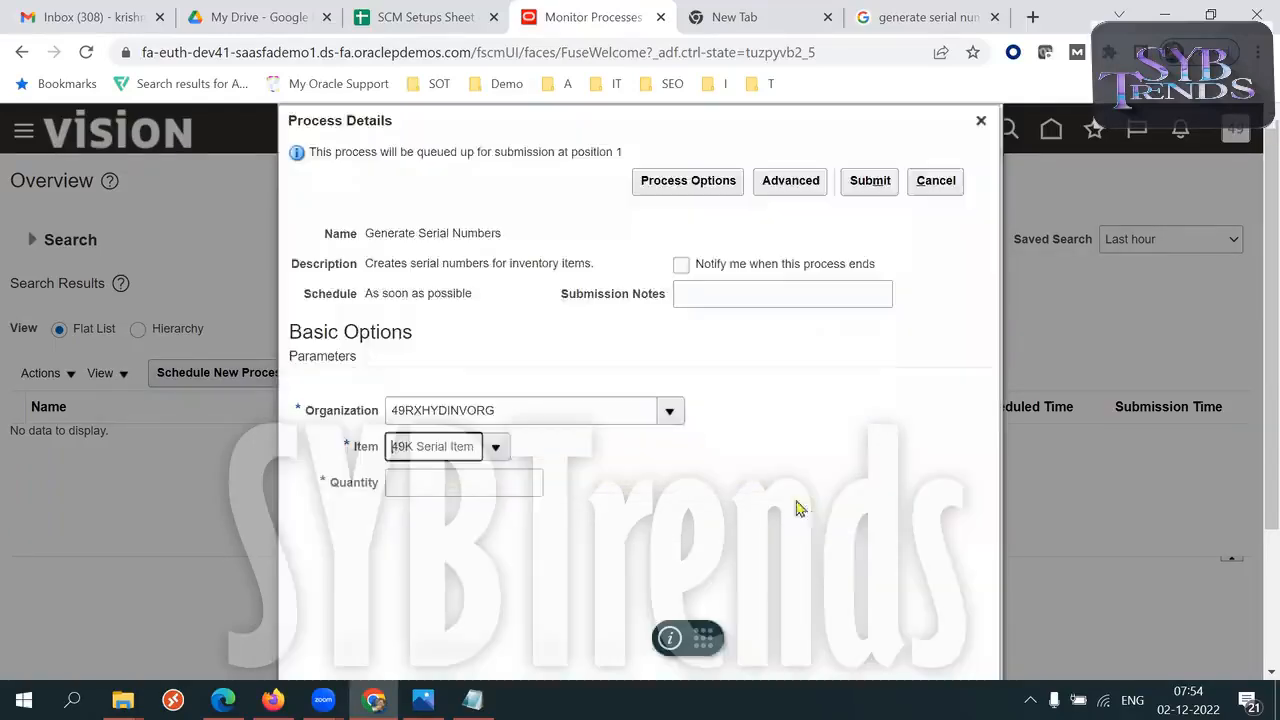
- Set the quantity to 100 and submit the Generate Serial Numbers process
left_click(486, 483)
type("100")
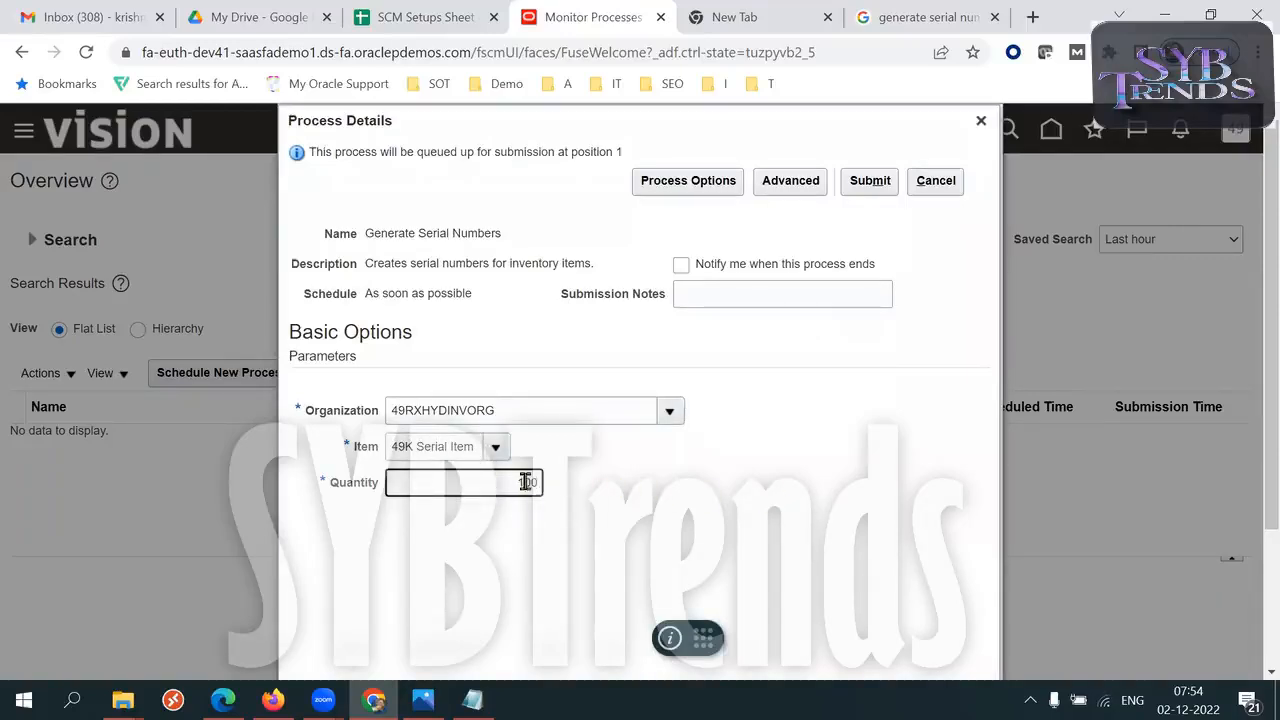
left_click(806, 517)
key("F11")
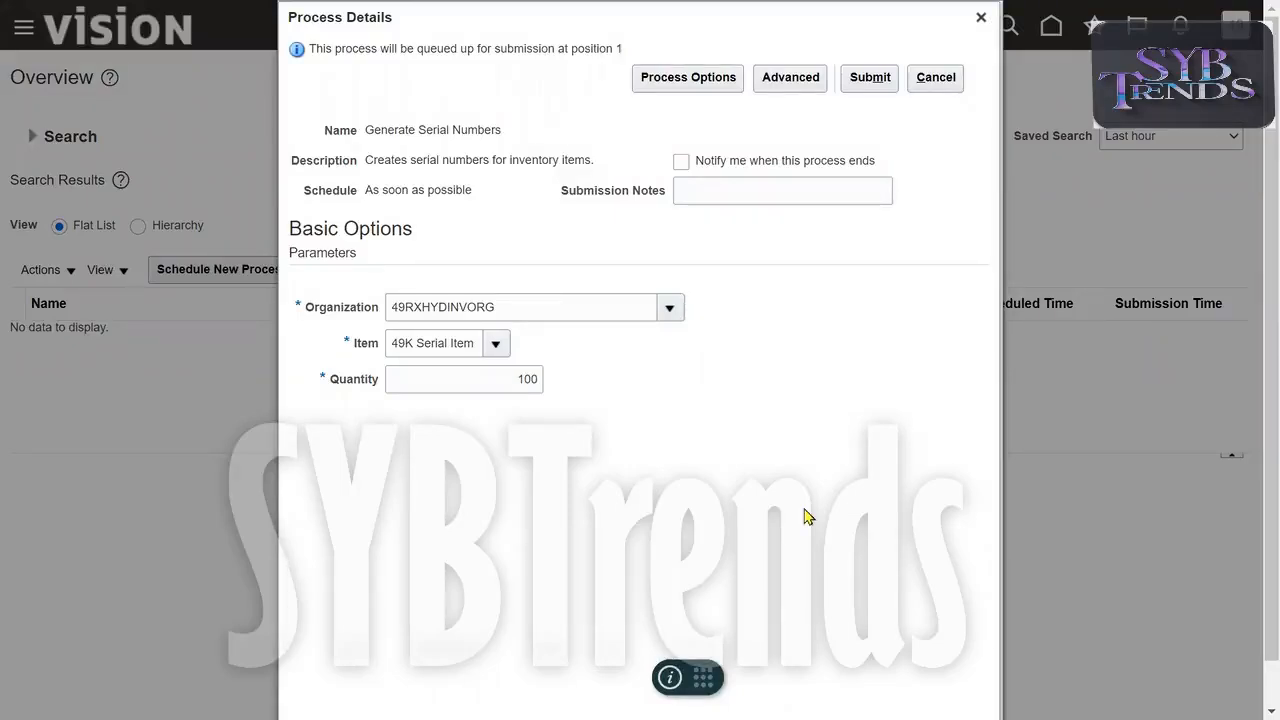
double_click(525, 380)
left_click(741, 404)
left_click(869, 77)
left_click(860, 214)
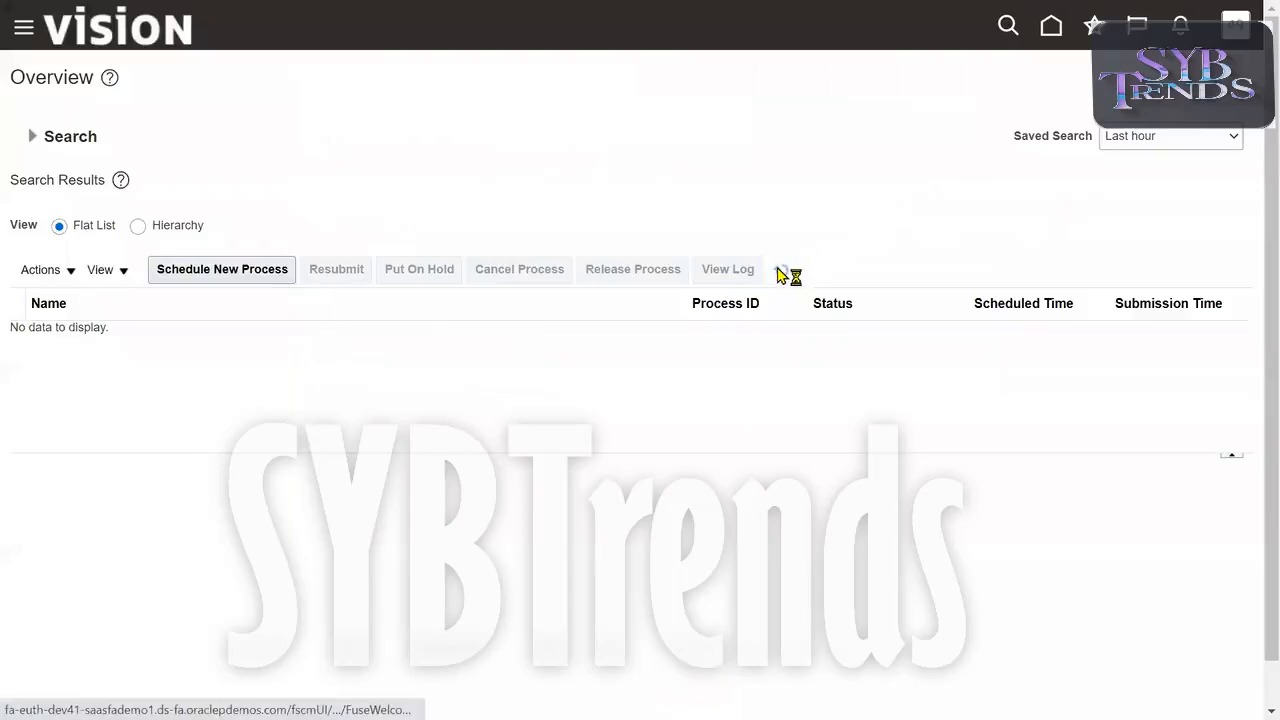
- Refresh the scheduled process list to check the status of Generate Serial Numbers
left_click(781, 270)
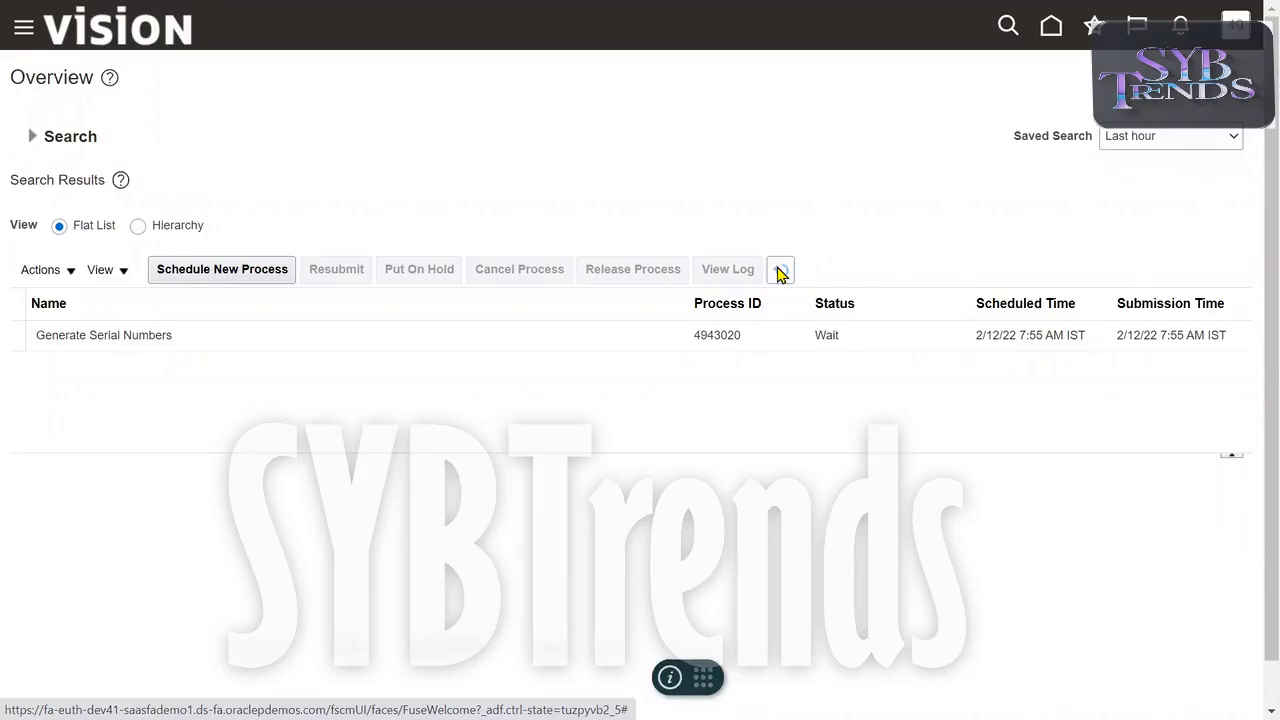
left_click(780, 272)
left_click(780, 271)
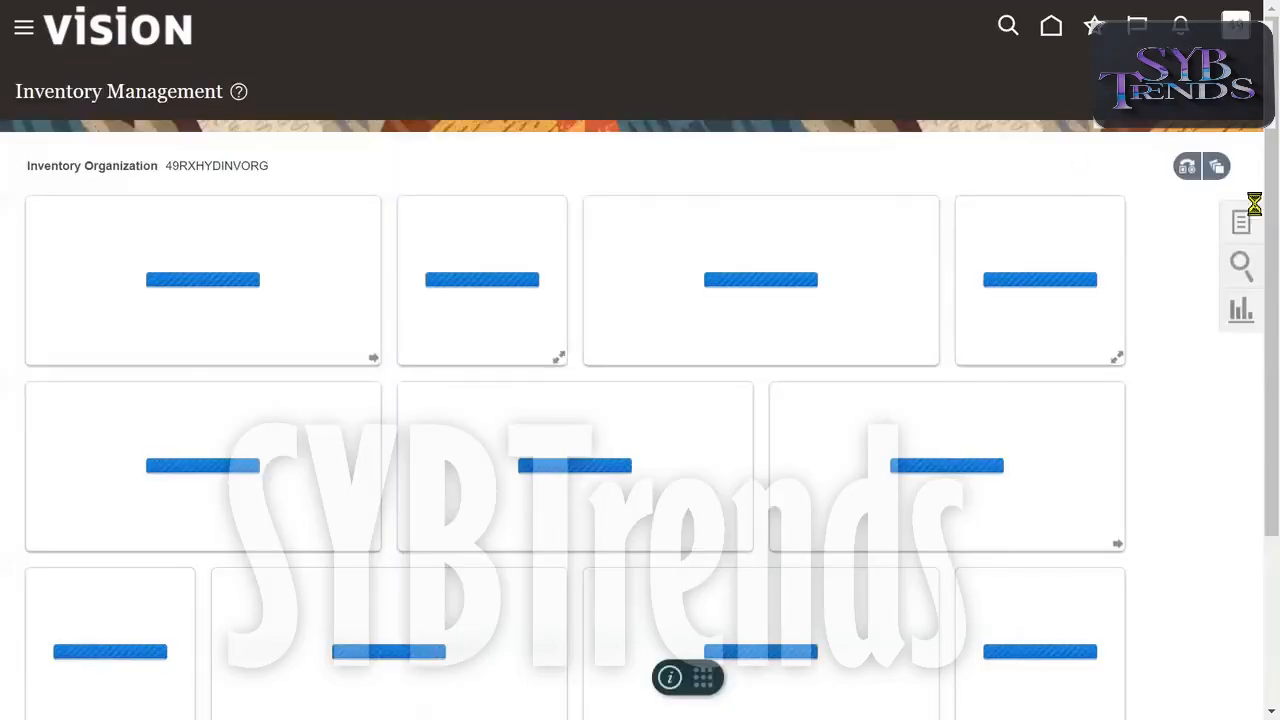
- Start a miscellaneous transaction in Inventory Management with type Miscellaneous Receipt and Use Current Item Cost set to Yes
left_click(1241, 222)
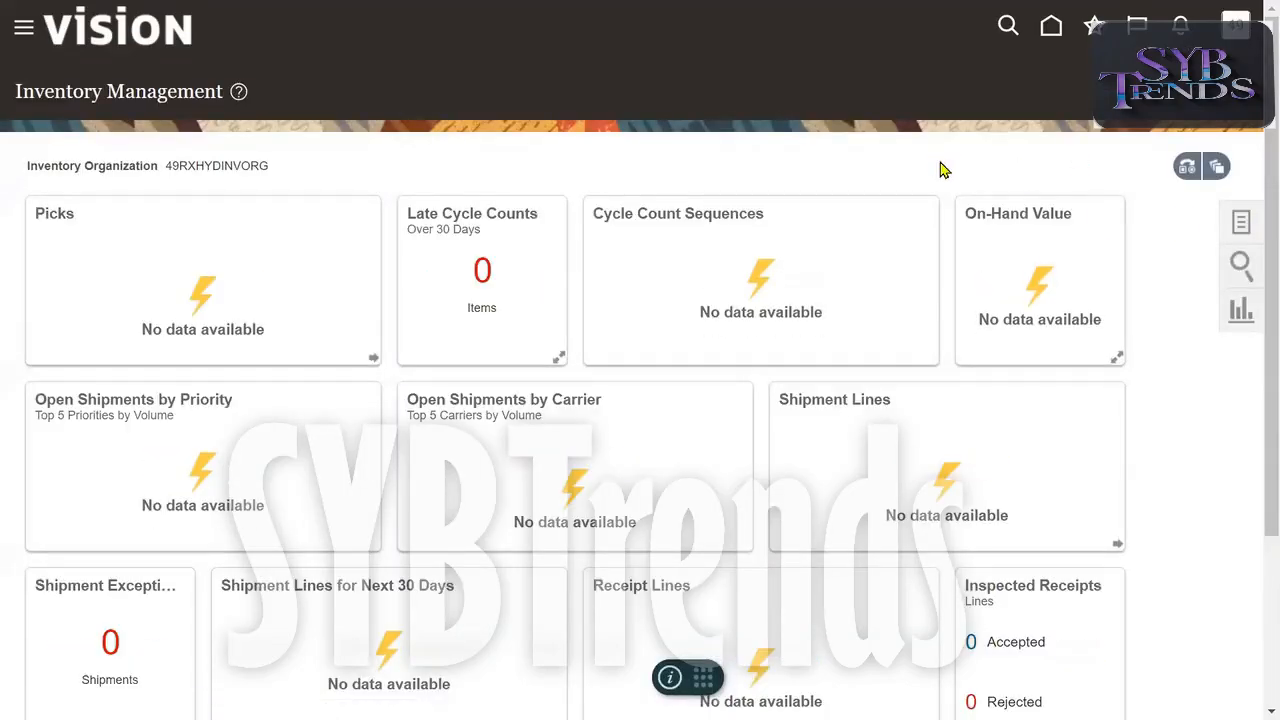
left_click(1180, 146)
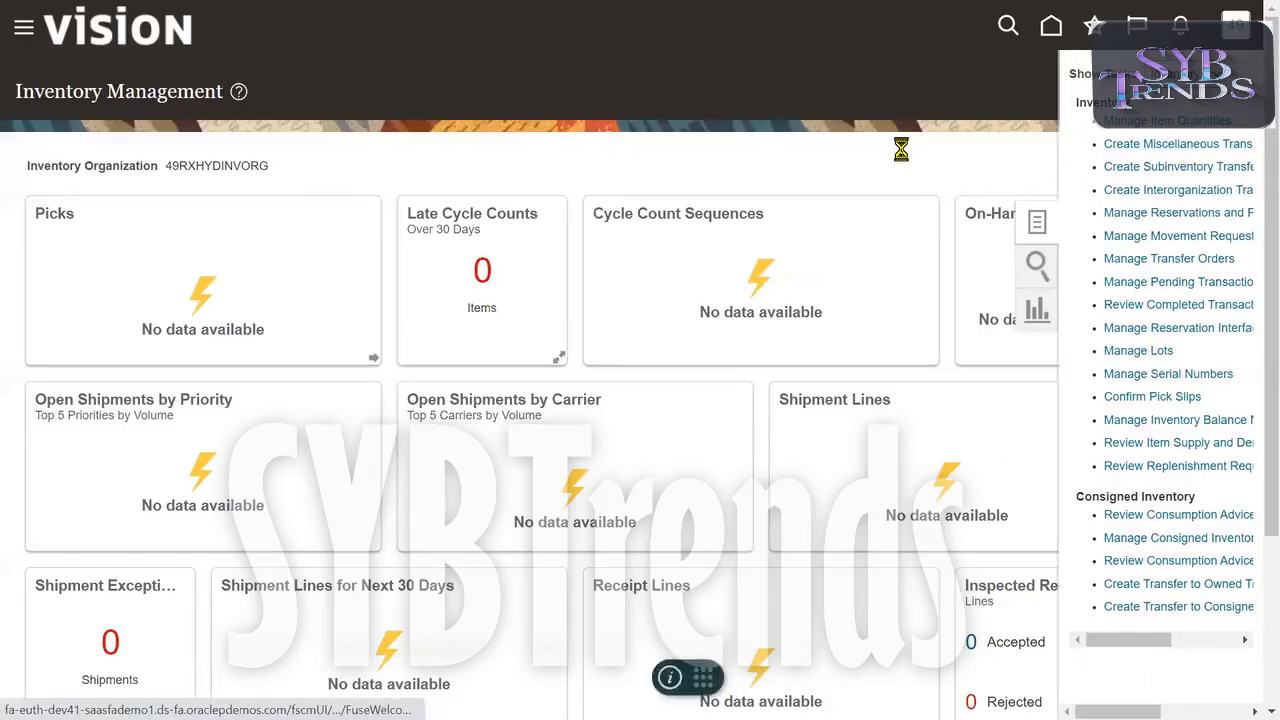
left_click(558, 273)
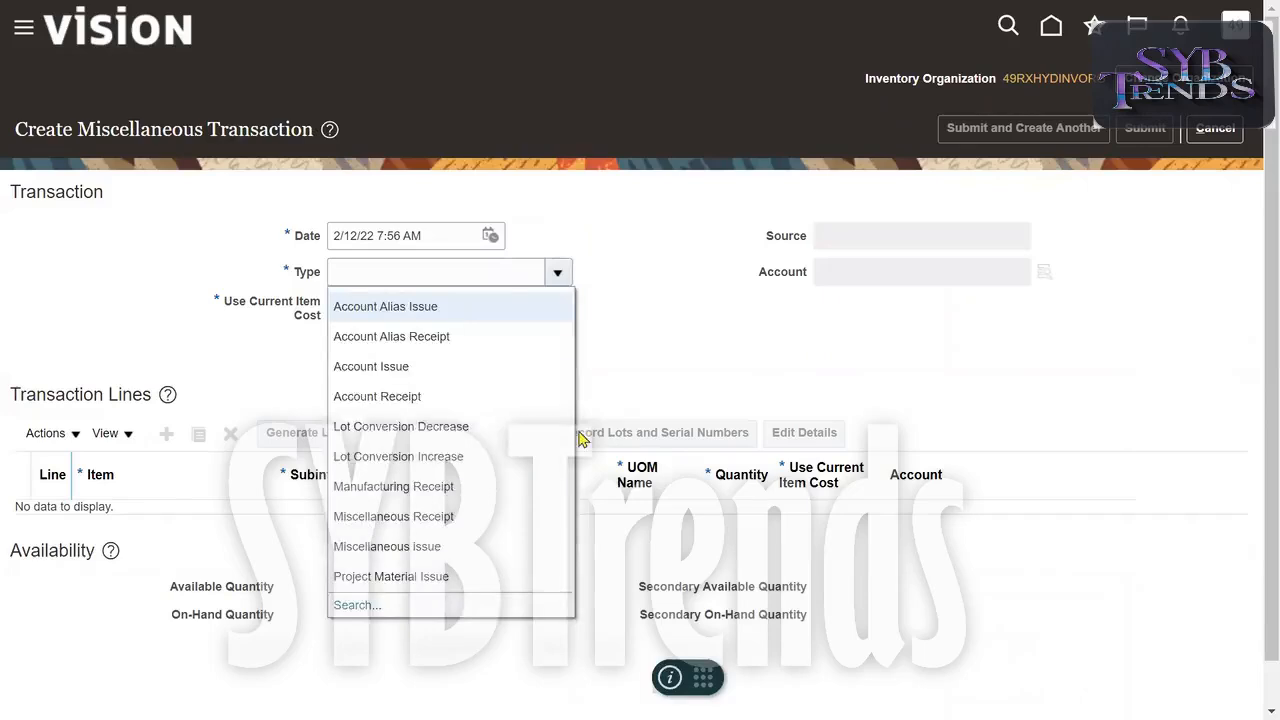
left_click(436, 516)
left_click(366, 314)
left_click(346, 356)
- Set the transaction's account to 02.02.02 through its company, department and accounts segments
left_click(1044, 272)
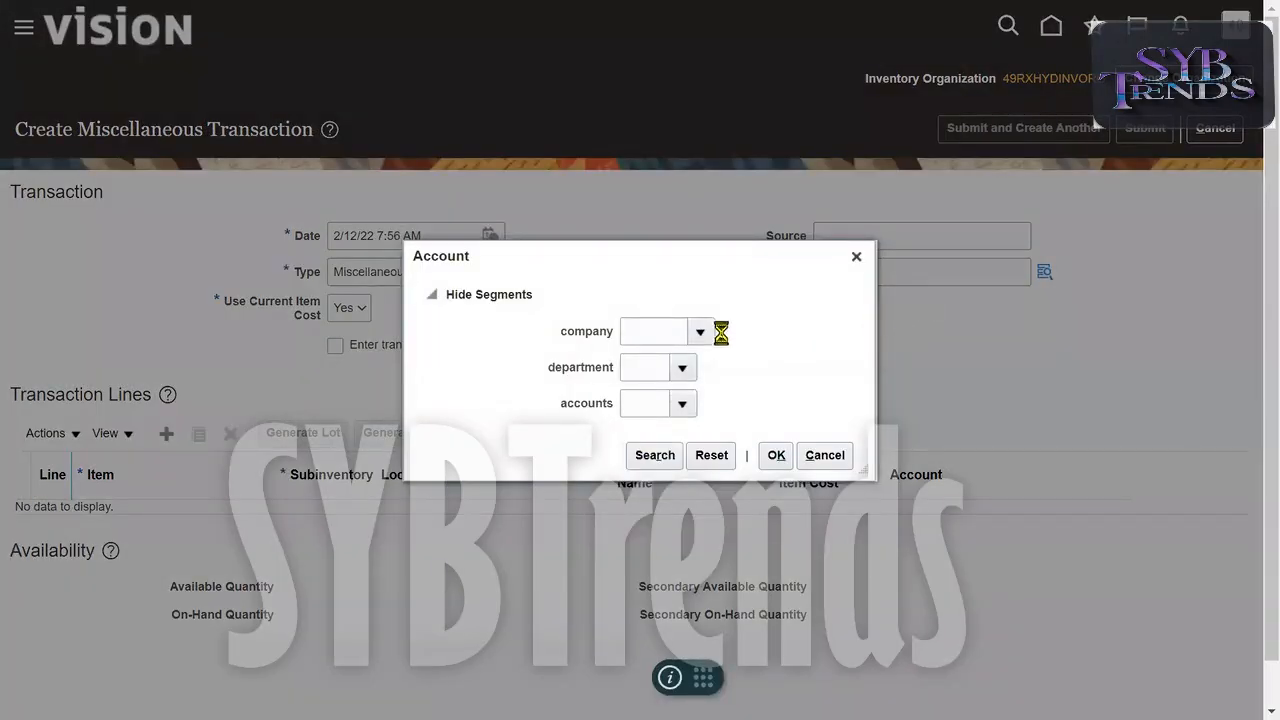
left_click(536, 377)
left_click(776, 483)
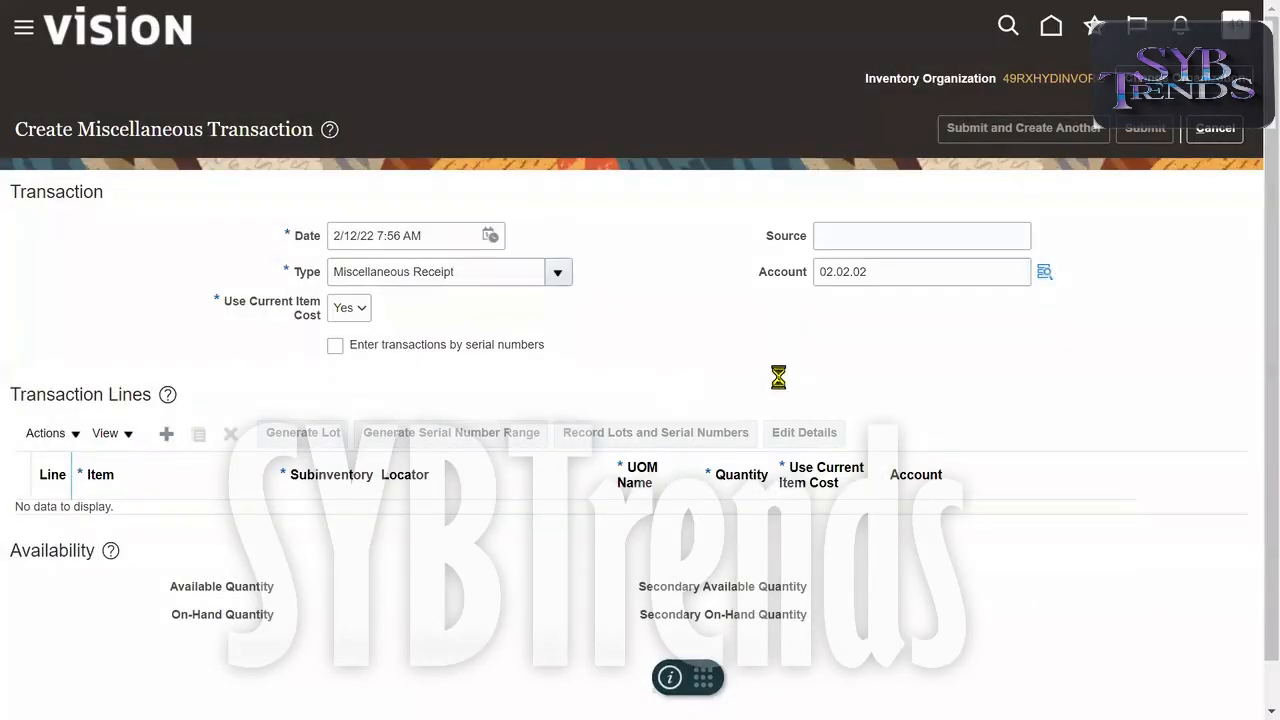
- Add a transaction line for 49K Serial Item with subinventory ColdStore
left_click(178, 519)
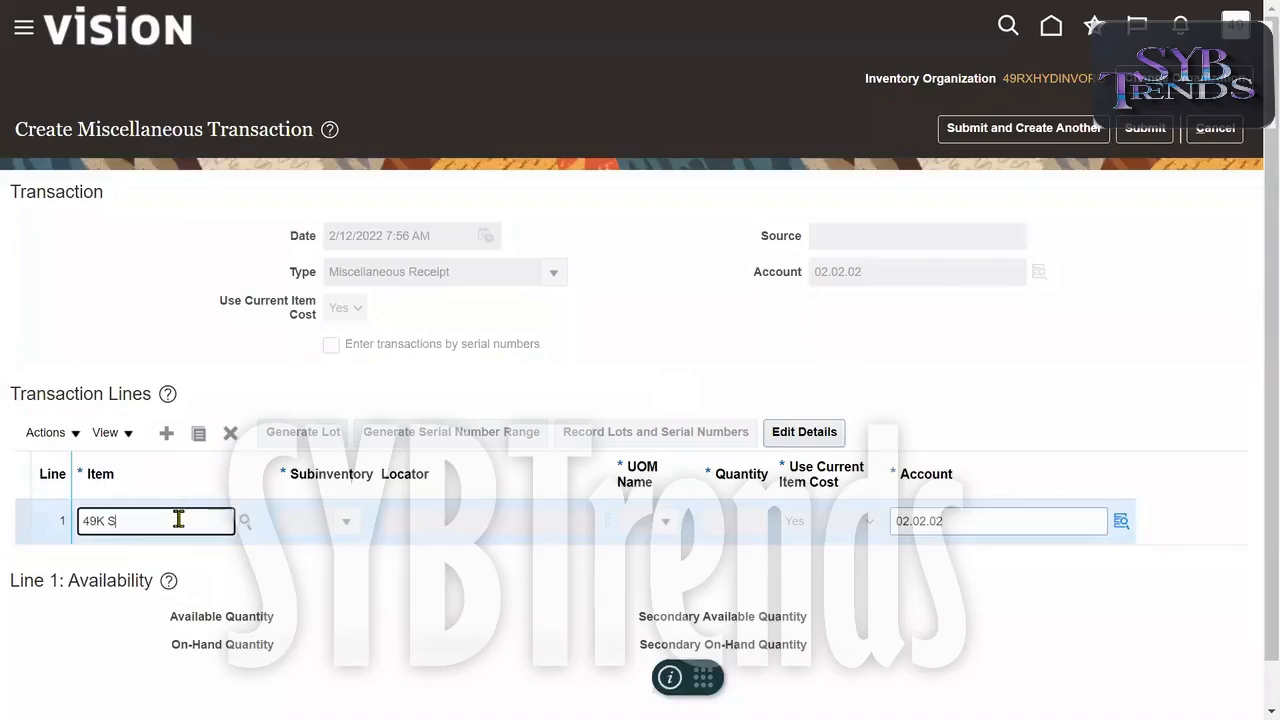
left_click(450, 582)
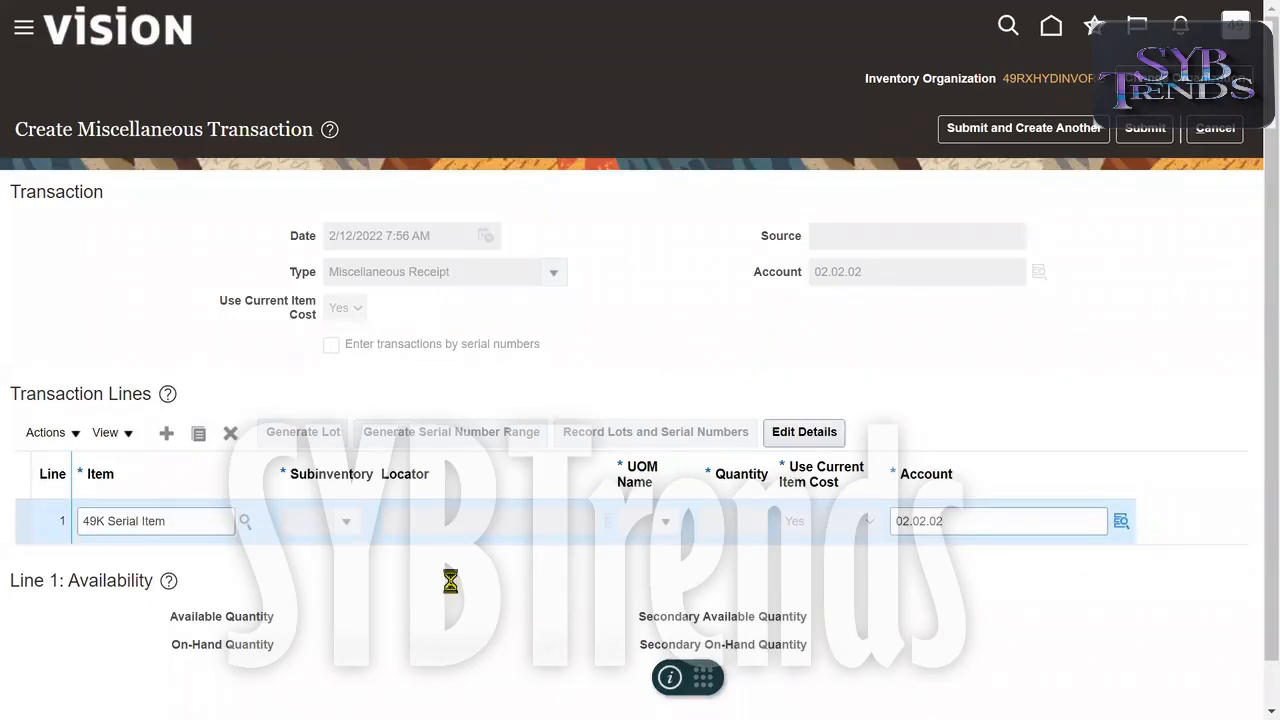
left_click(346, 521)
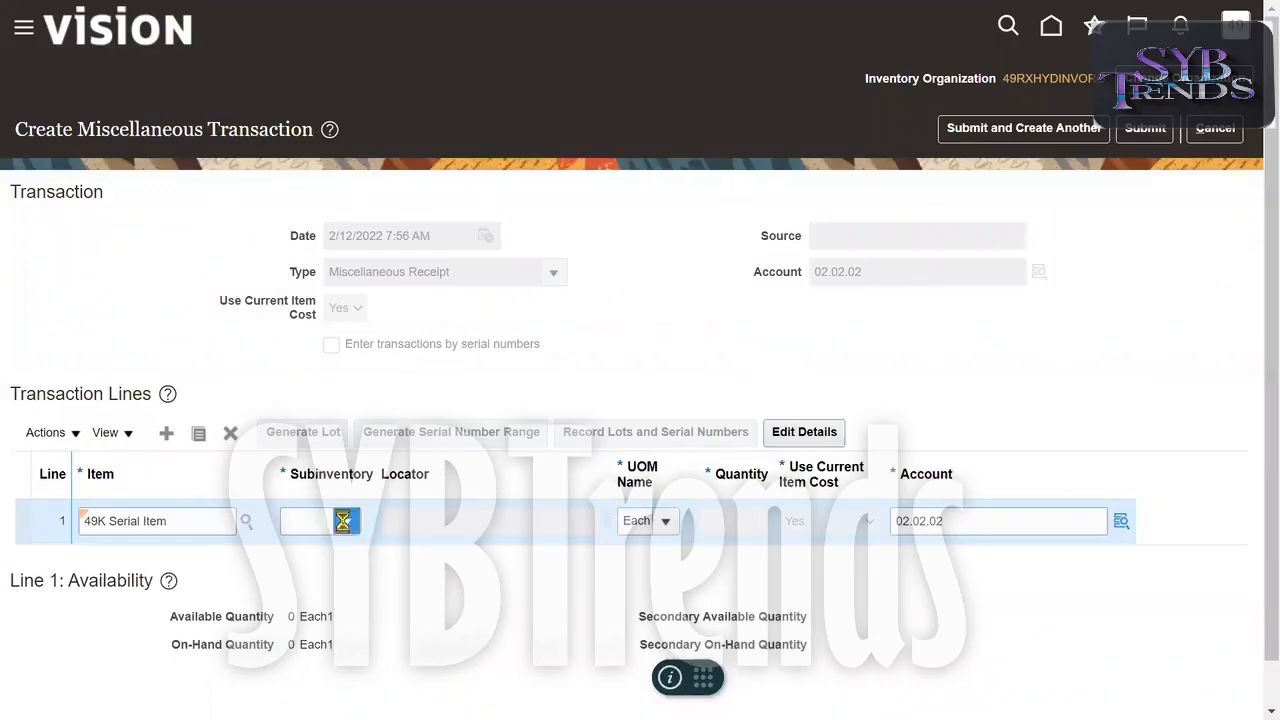
left_click(327, 643)
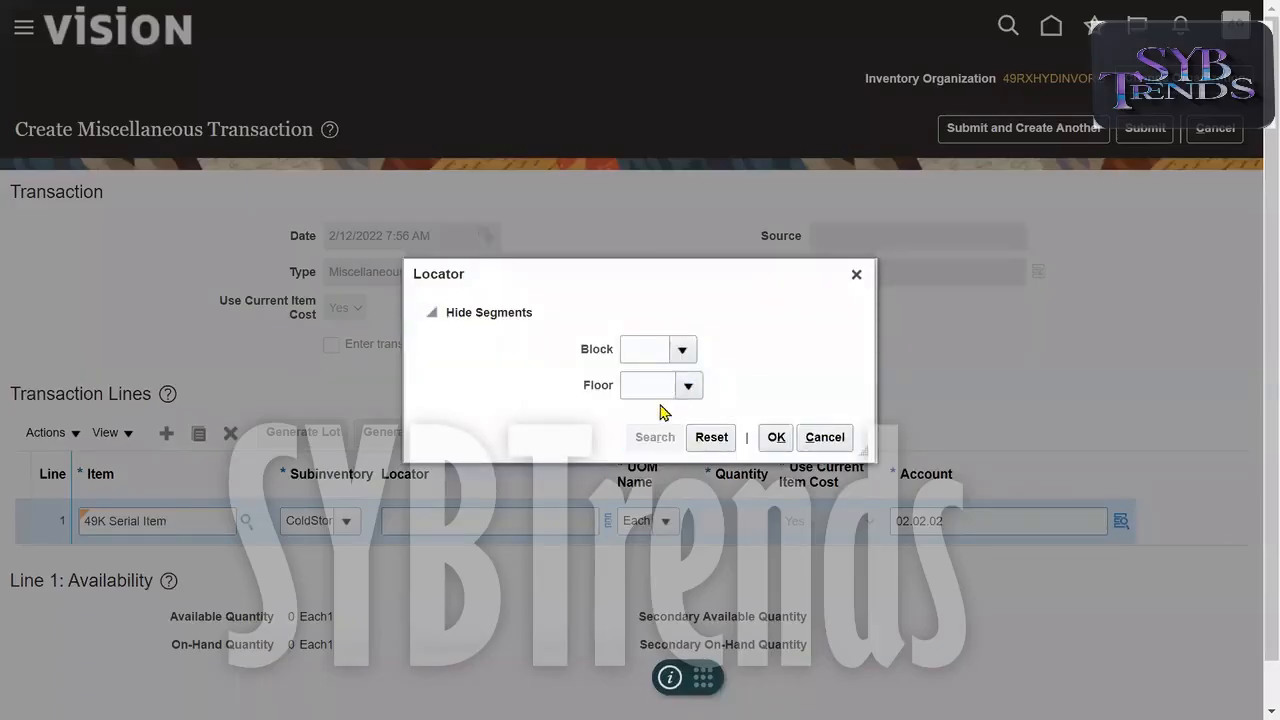
- Set the transaction line's locator to A.2ND using its block and floor segments
left_click(776, 469)
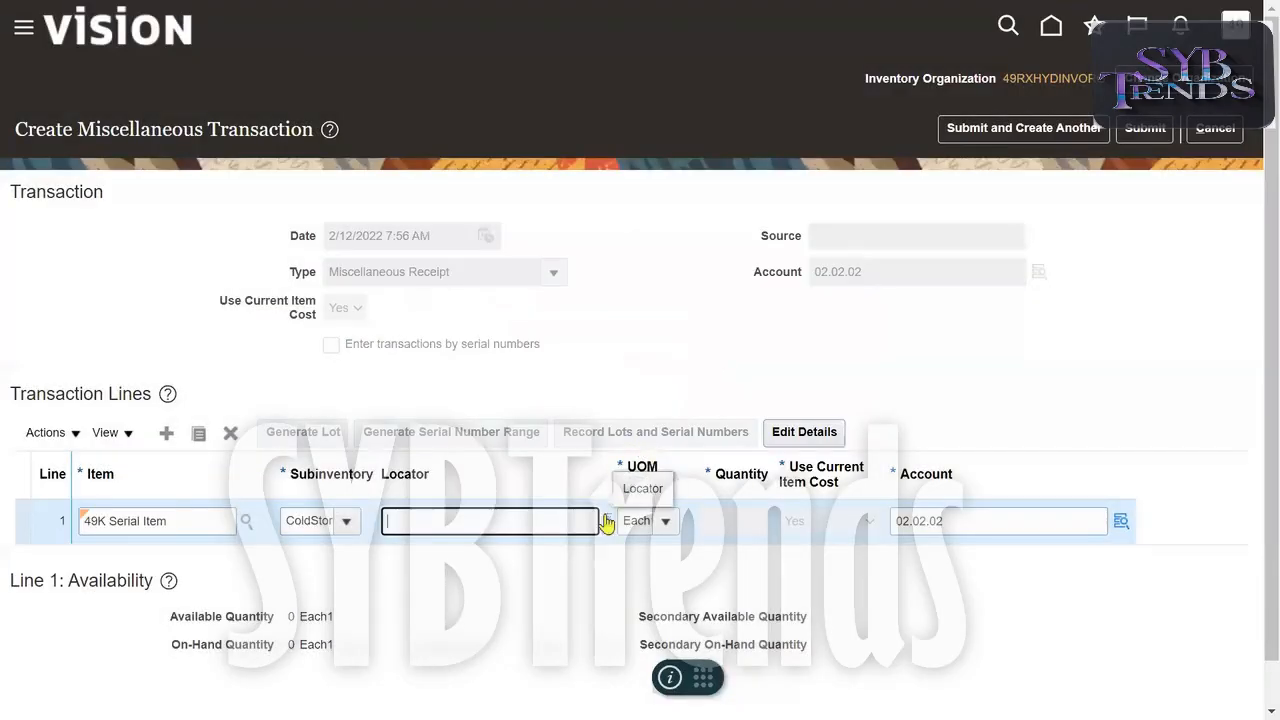
left_click(606, 522)
left_click(664, 450)
left_click(462, 424)
left_click(774, 466)
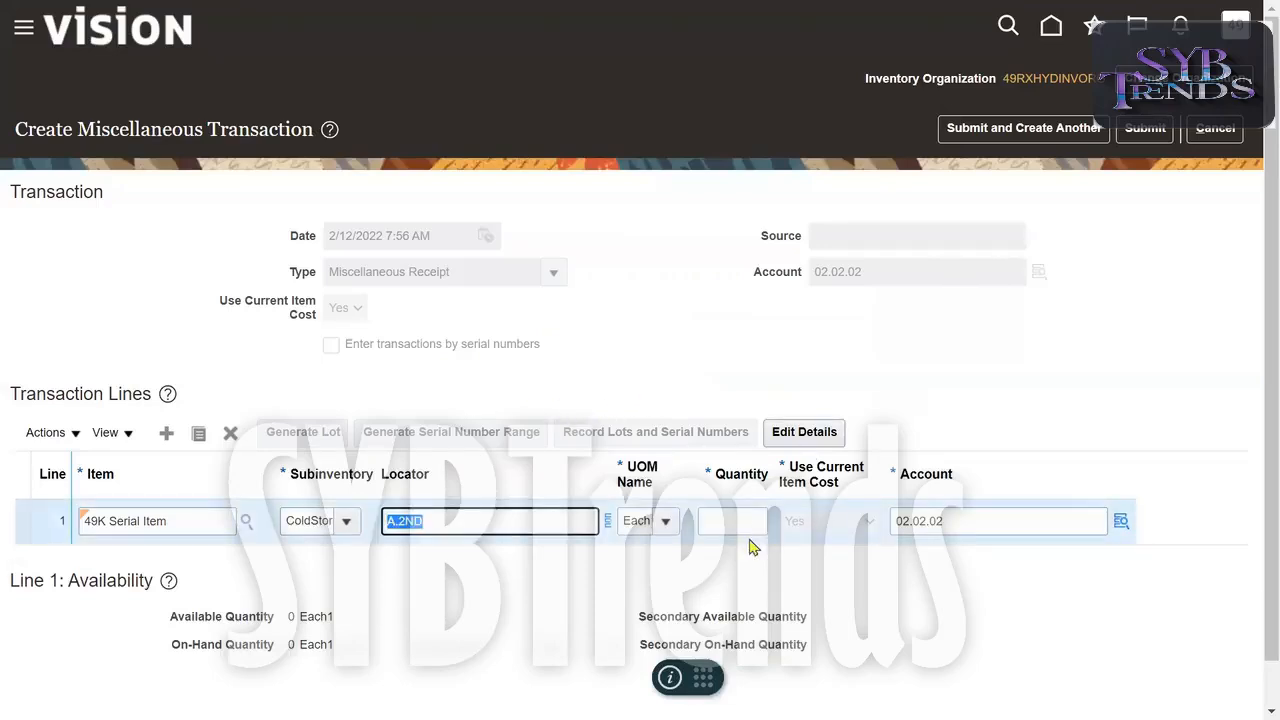
- Set the quantity of the 49K Serial Item line to 10
key("Tab")
key("Tab")
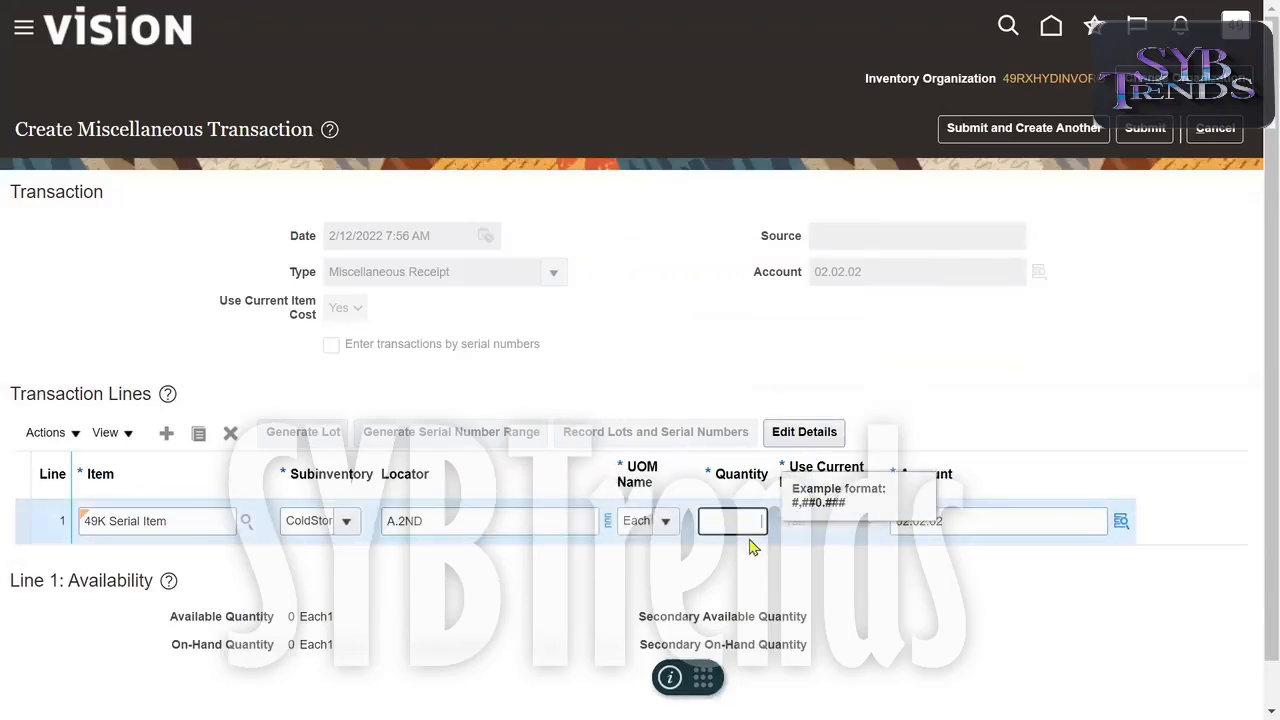
key("Tab")
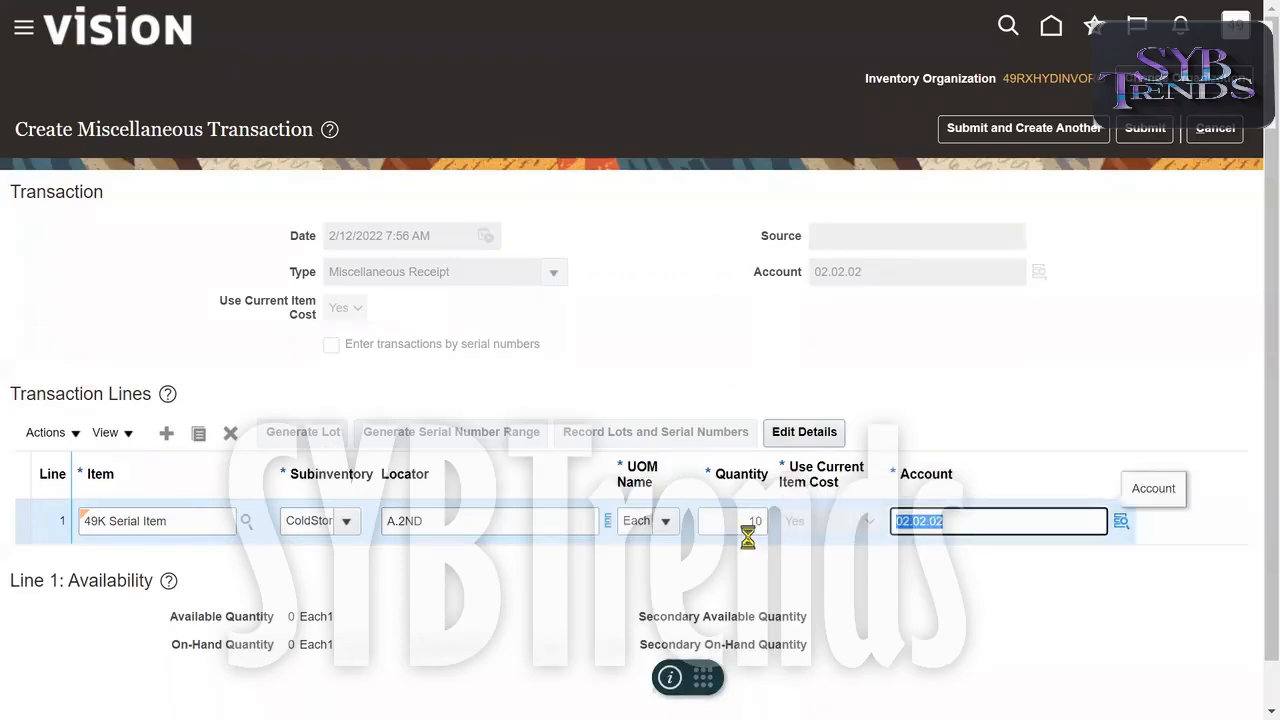
left_click(748, 520)
left_click(937, 423)
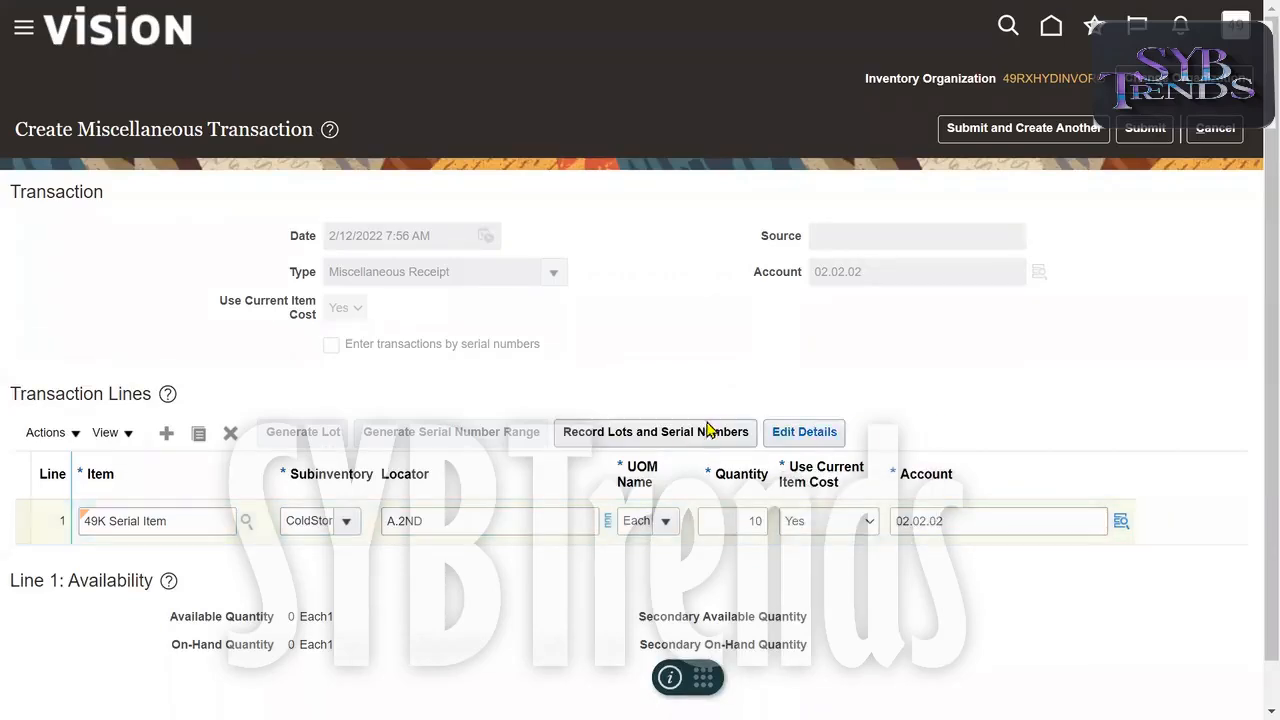
left_click_drag(186, 520, 84, 520)
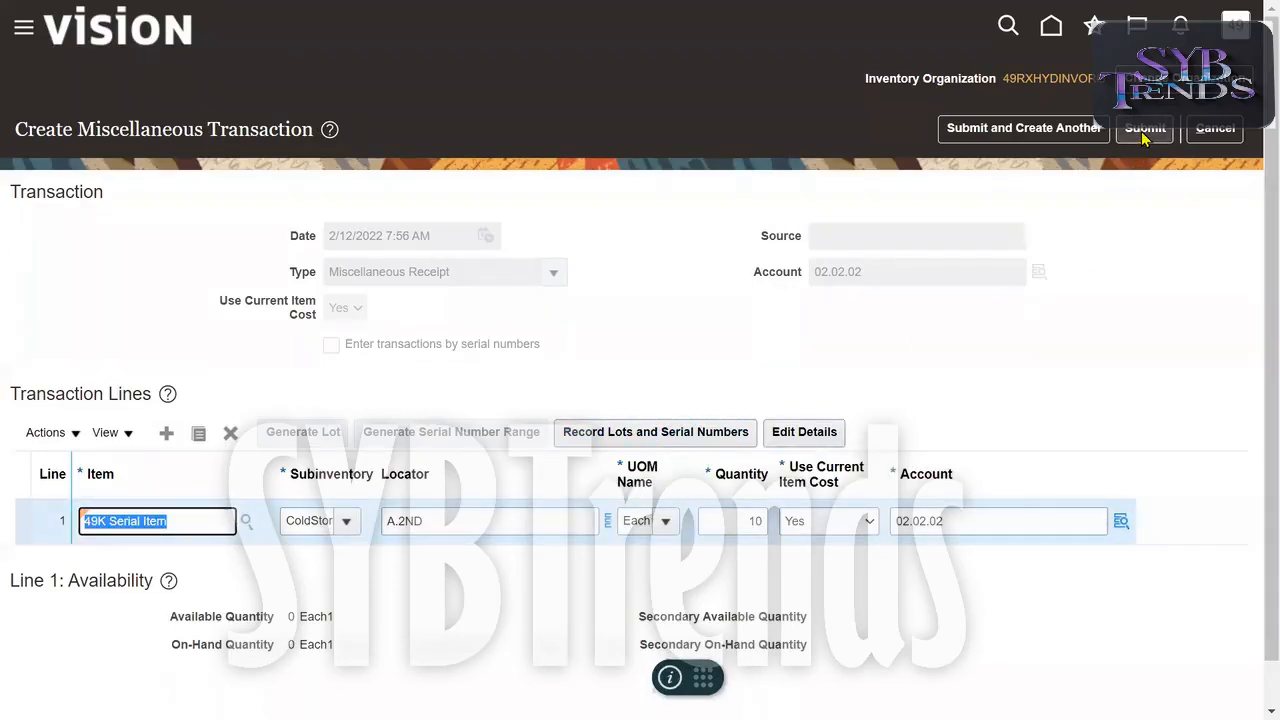
- Start recording the line's serial numbers as a range of 10 and open the search for the From Serial Number
left_click(676, 440)
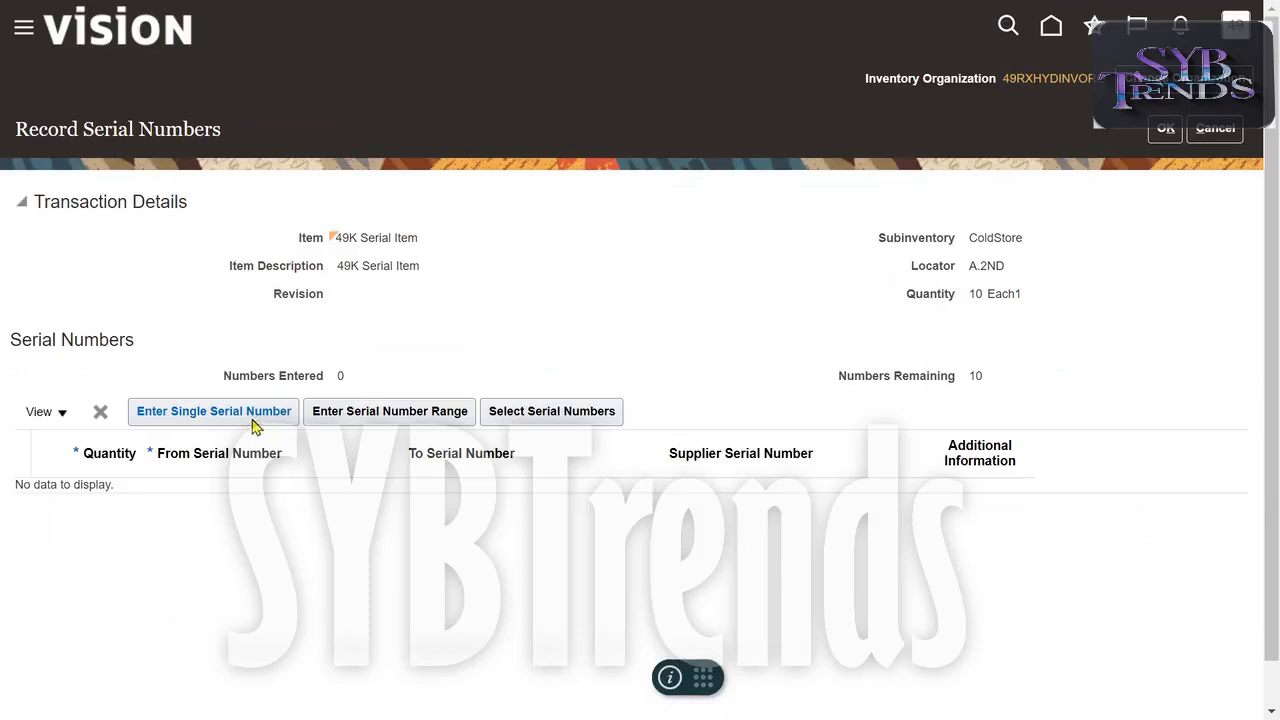
left_click(343, 416)
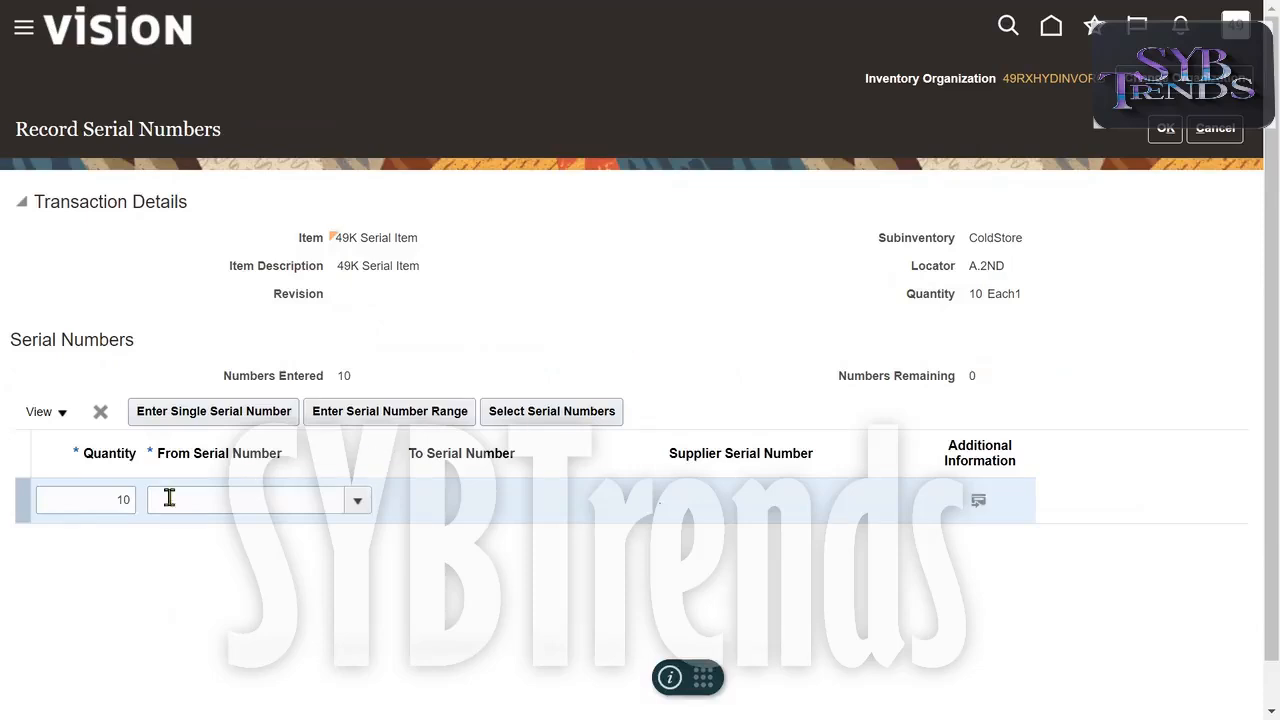
double_click(97, 500)
left_click(357, 501)
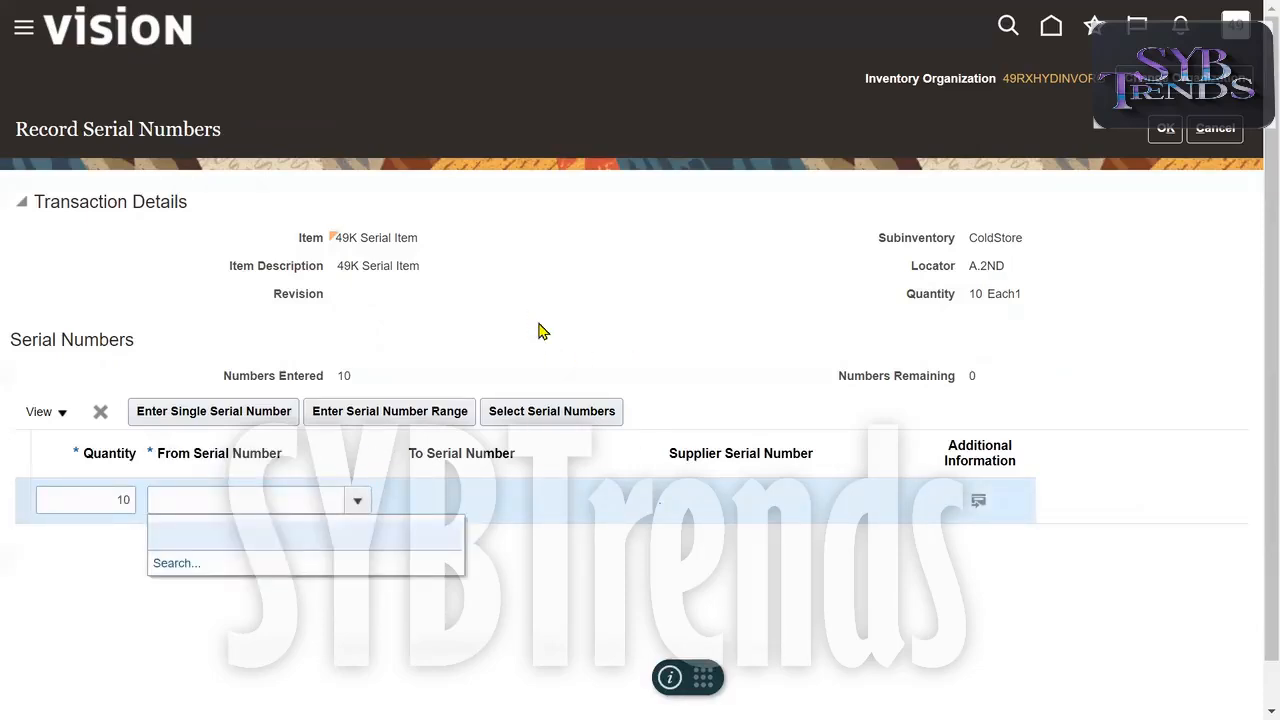
left_click(177, 560)
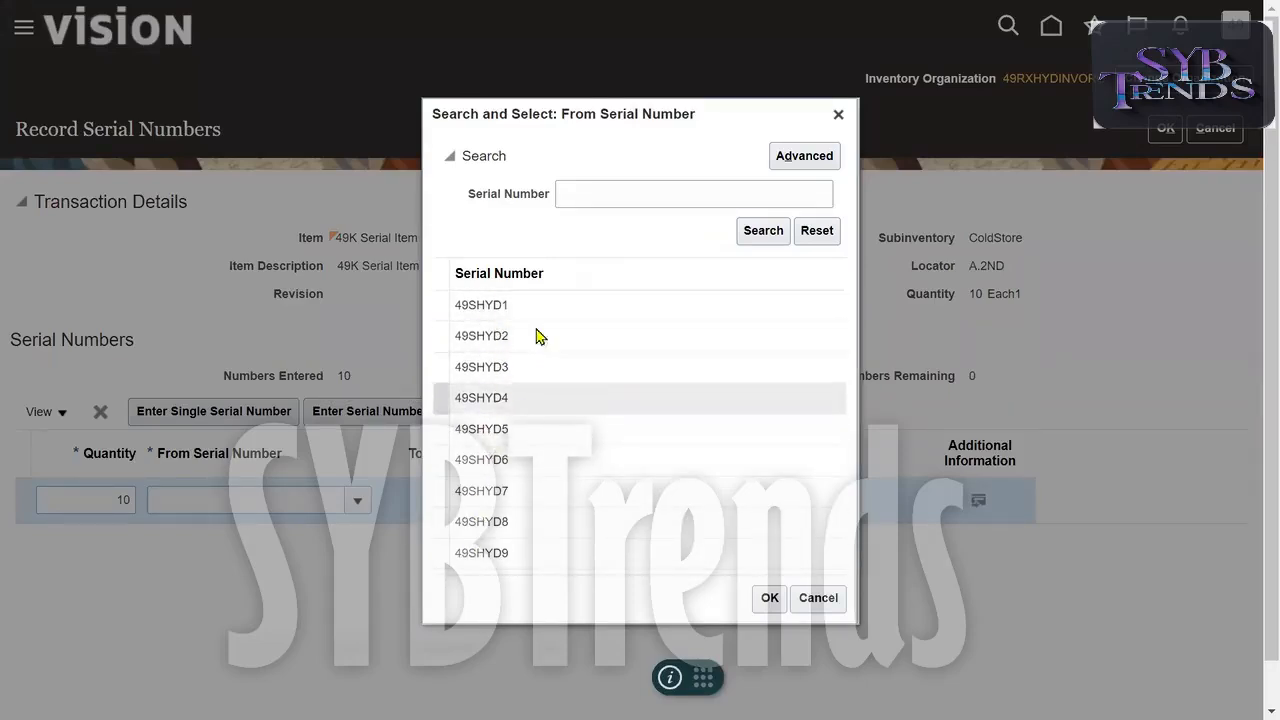
- Switch to Firefox and check the organization's serial number generation level, prefix and starting serial number, then return to Chrome
key("F11")
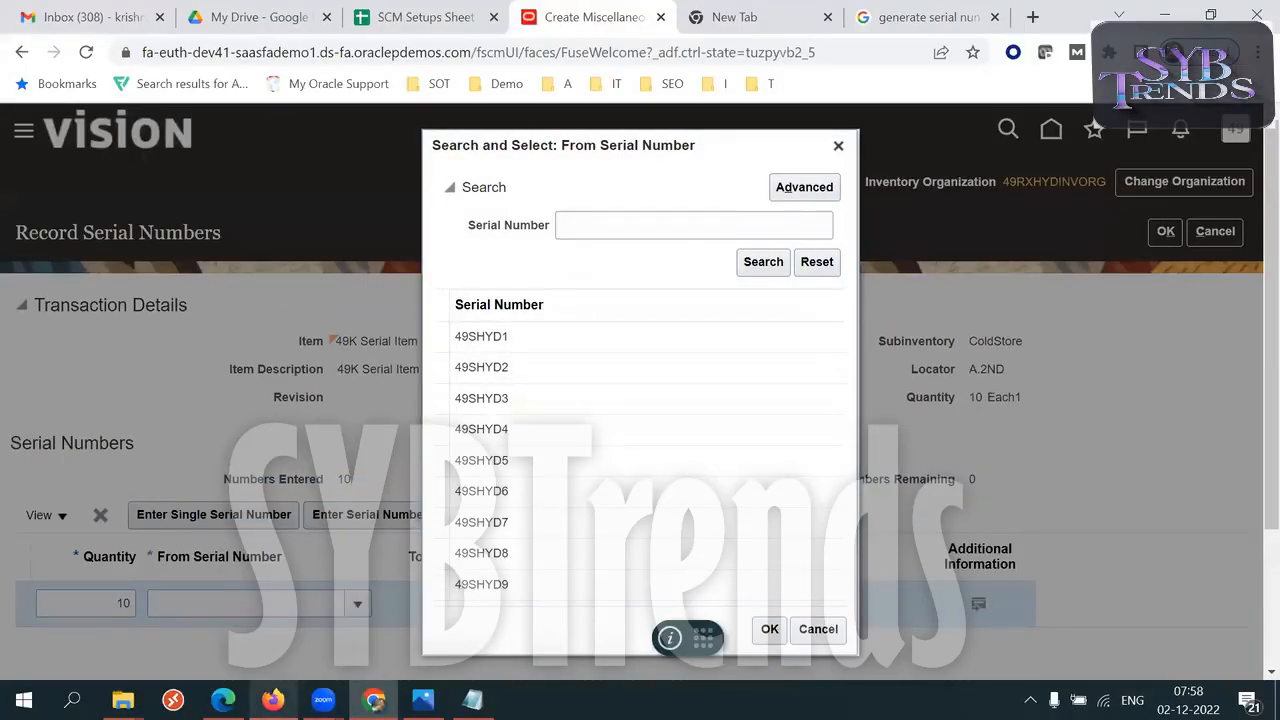
left_click(272, 699)
left_click_drag(60, 458, 124, 460)
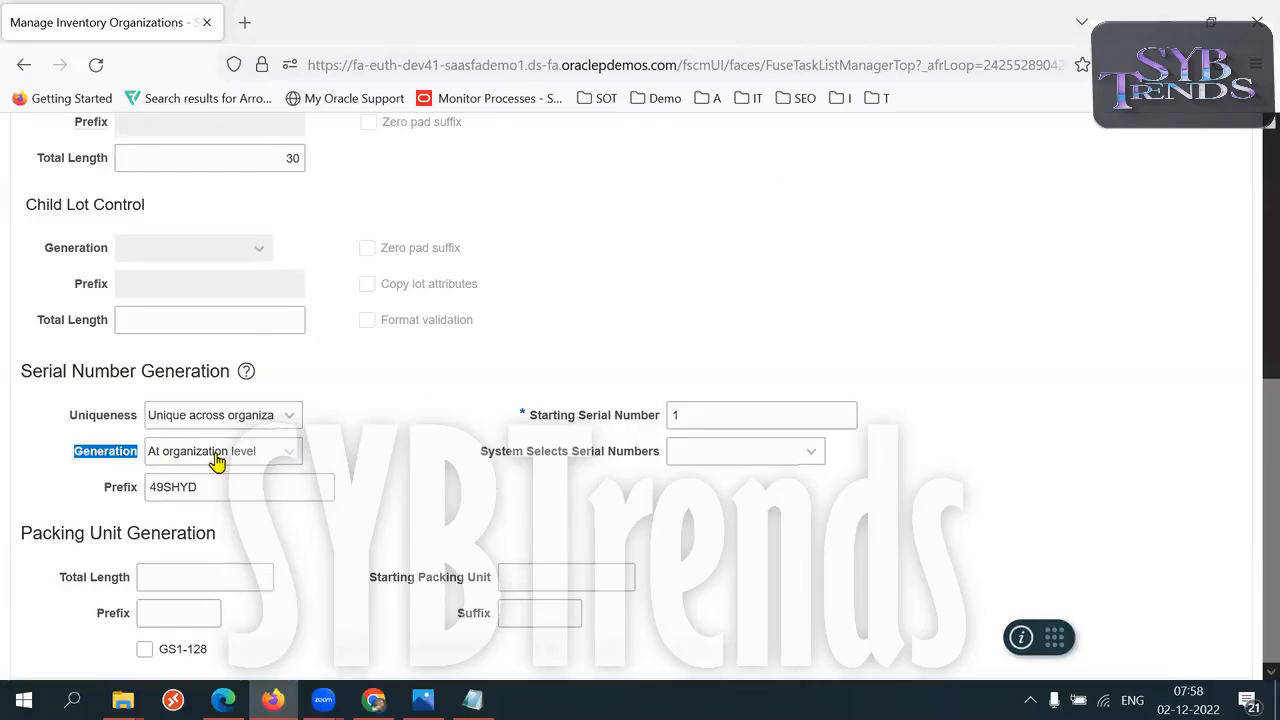
double_click(225, 484)
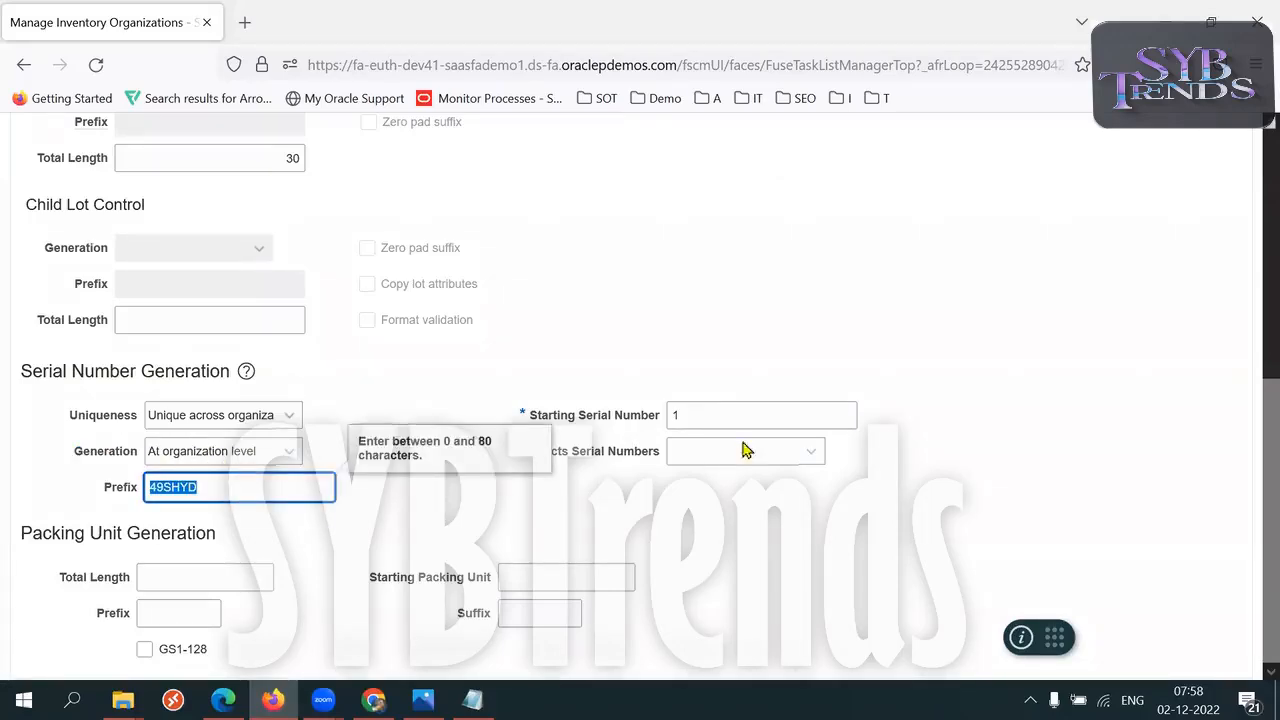
double_click(720, 418)
double_click(271, 488)
left_click(248, 455)
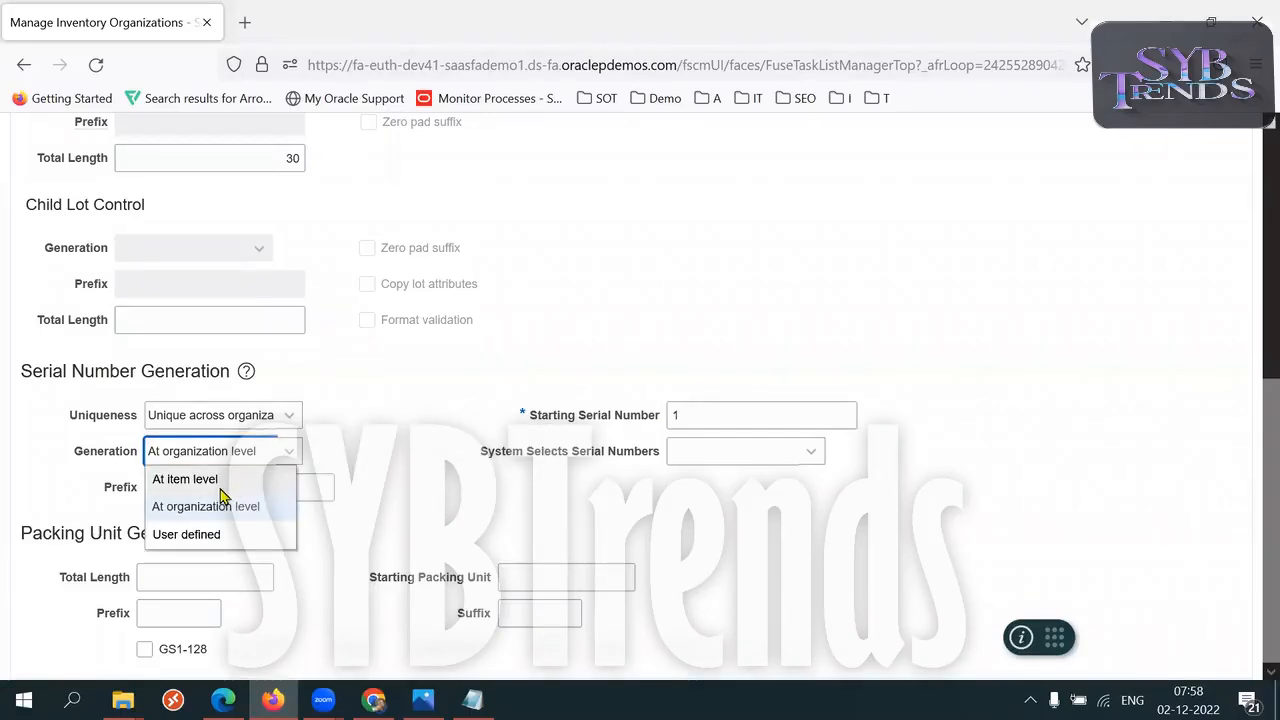
left_click(222, 503)
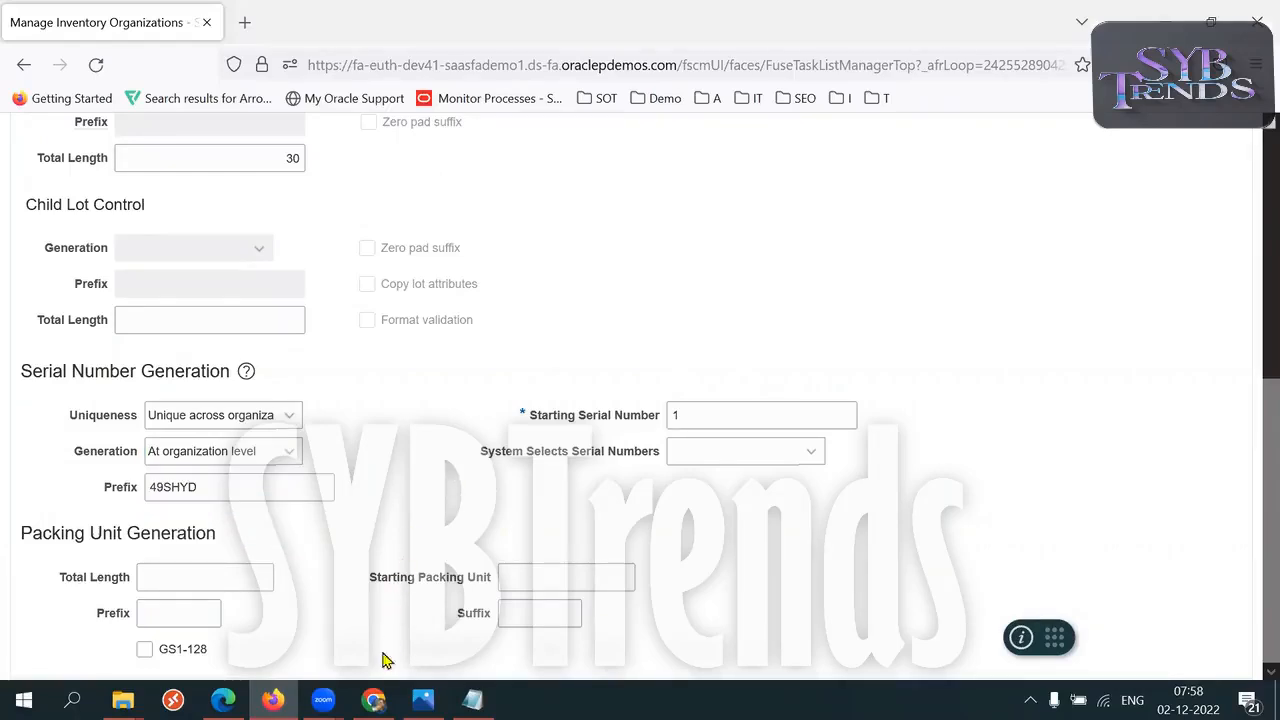
left_click(373, 700)
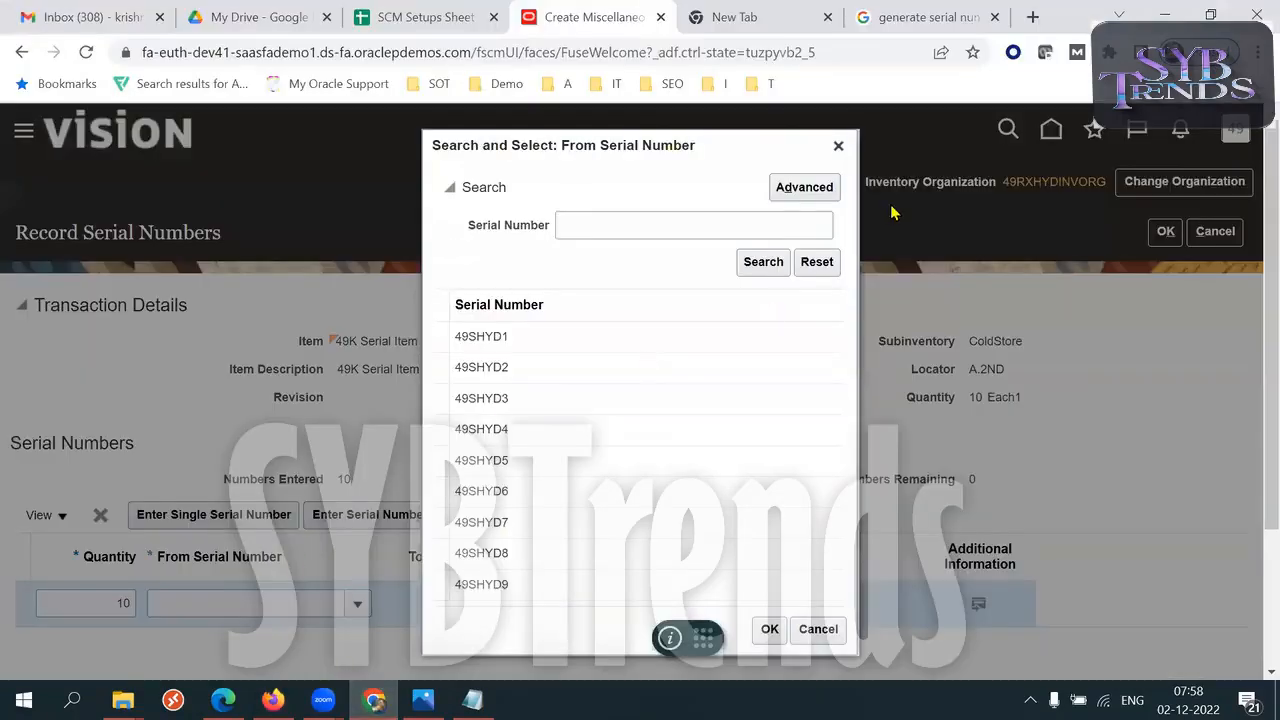
- Fill in the serial number range with From Serial Number 49SHYD1, To Serial Number 49SHYD9 and quantity 9
left_click(769, 628)
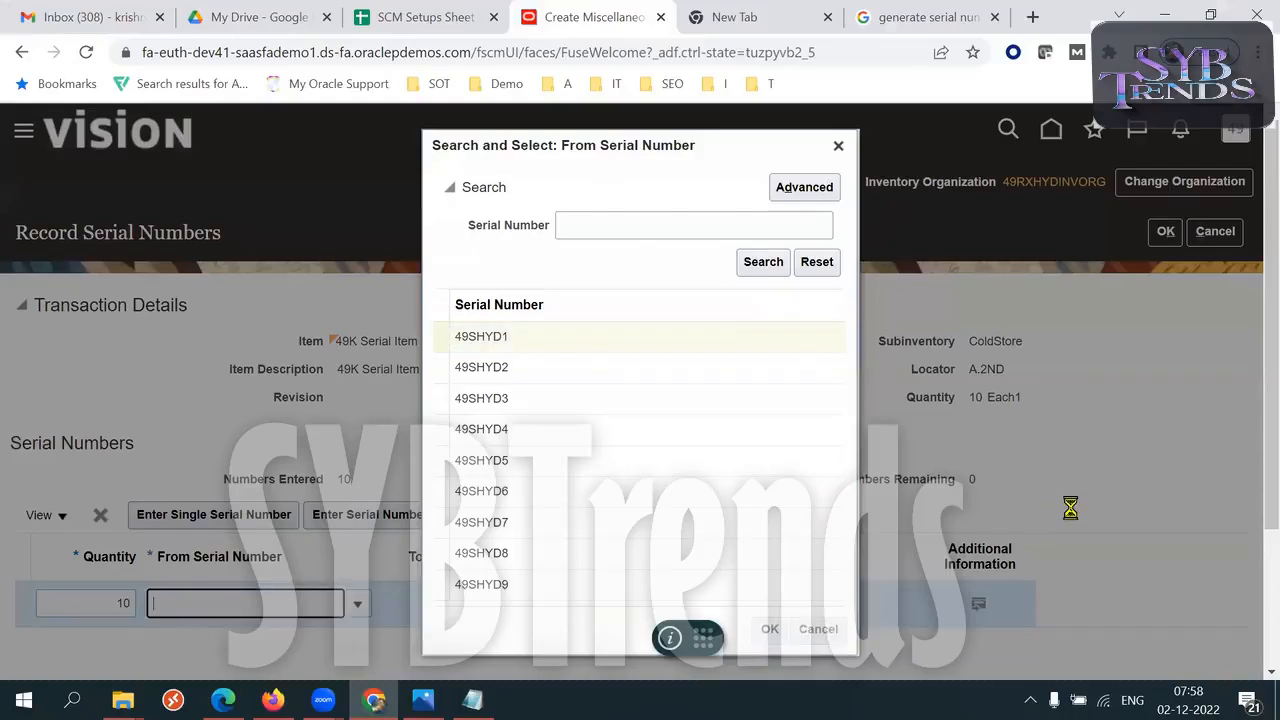
left_click_drag(1268, 387, 1210, 470)
double_click(297, 500)
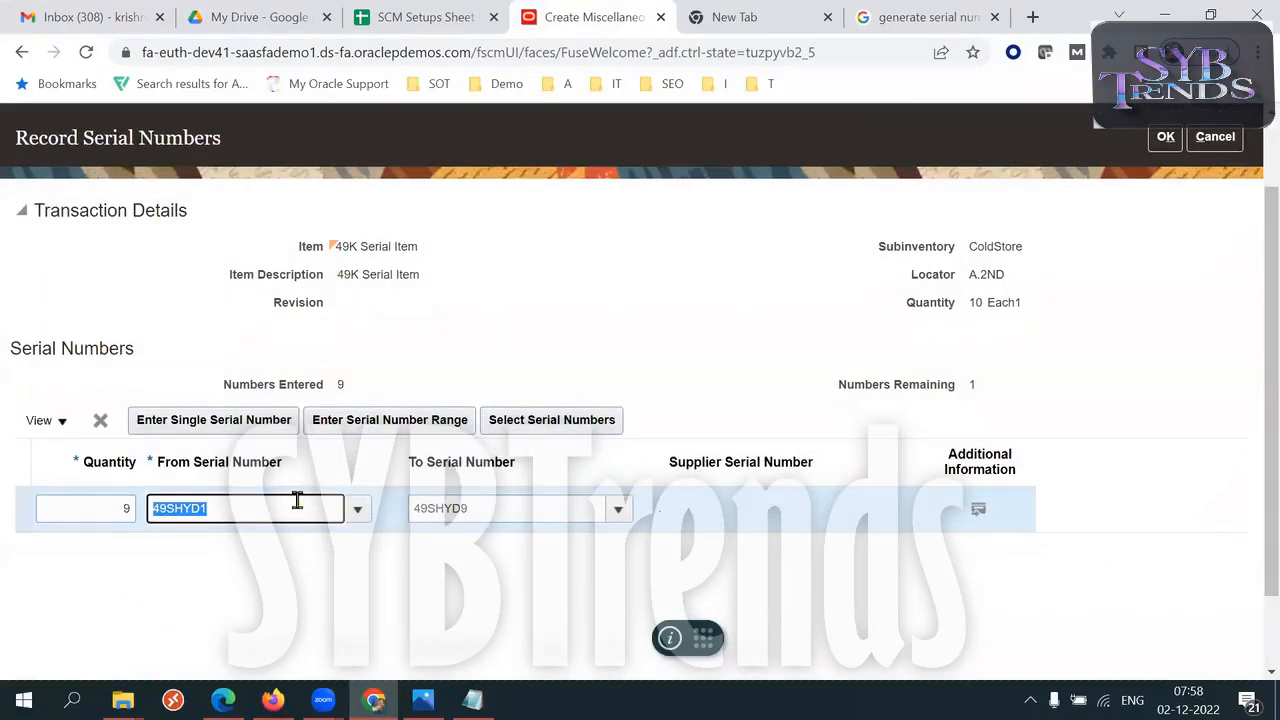
double_click(500, 509)
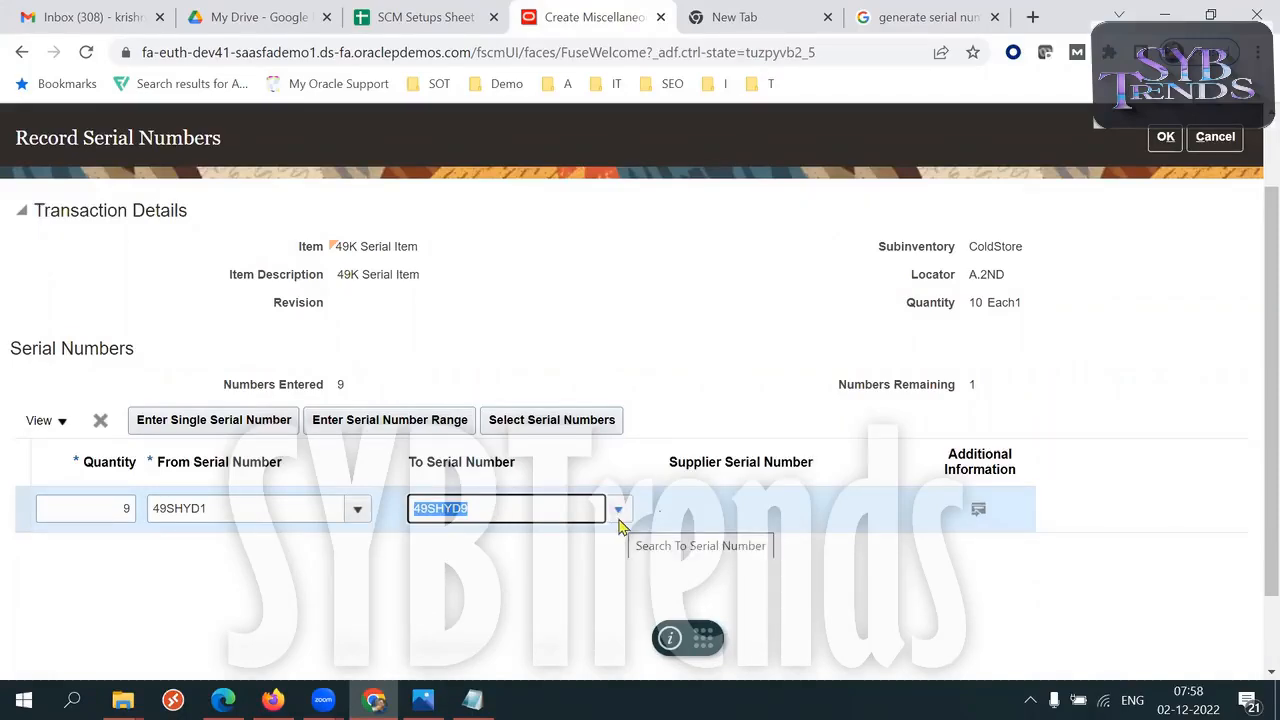
left_click(274, 509)
left_click(126, 509)
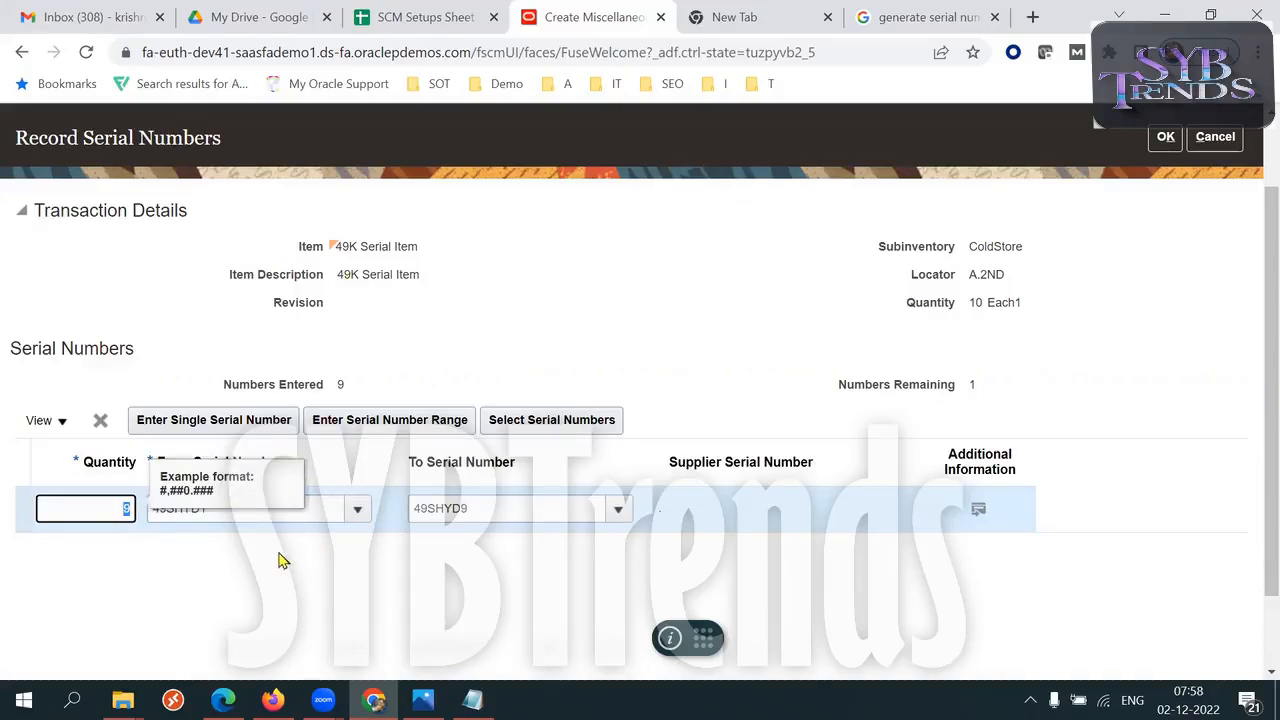
- Clear the range's To Serial Number and search the From Serial Number values without any filter
left_click(518, 511)
key("BackSpace")
left_click(355, 509)
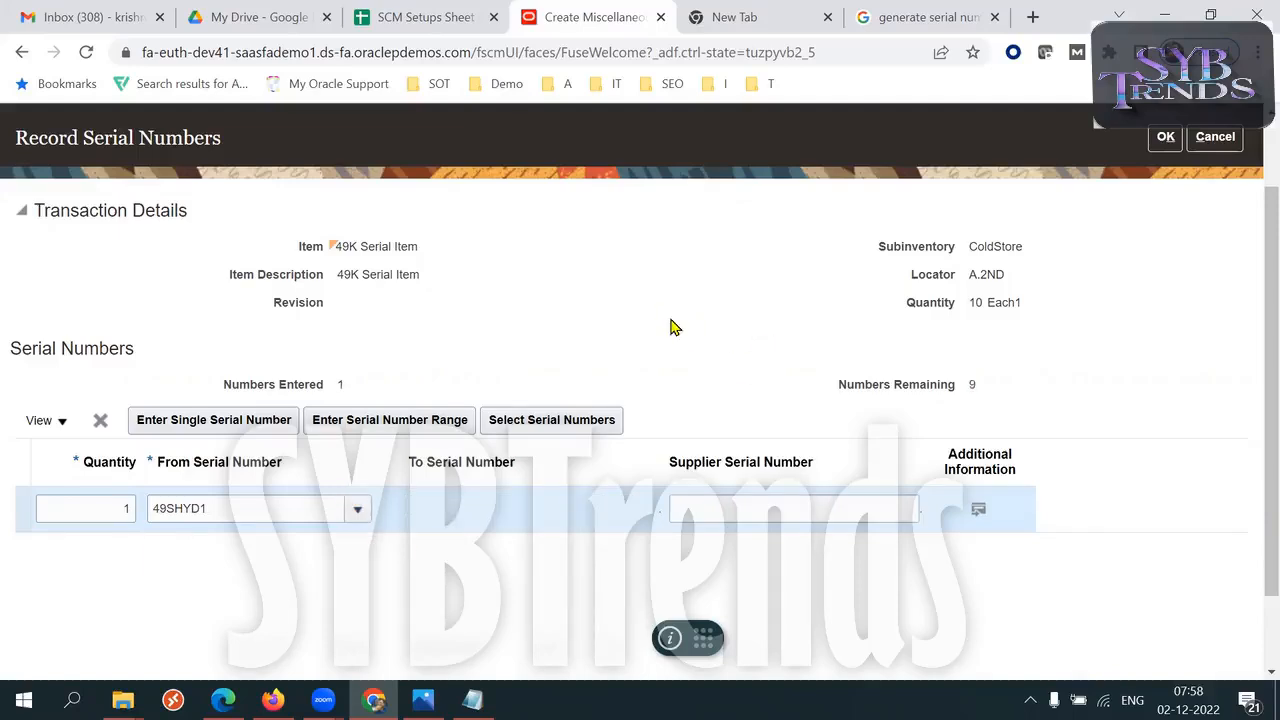
left_click(156, 582)
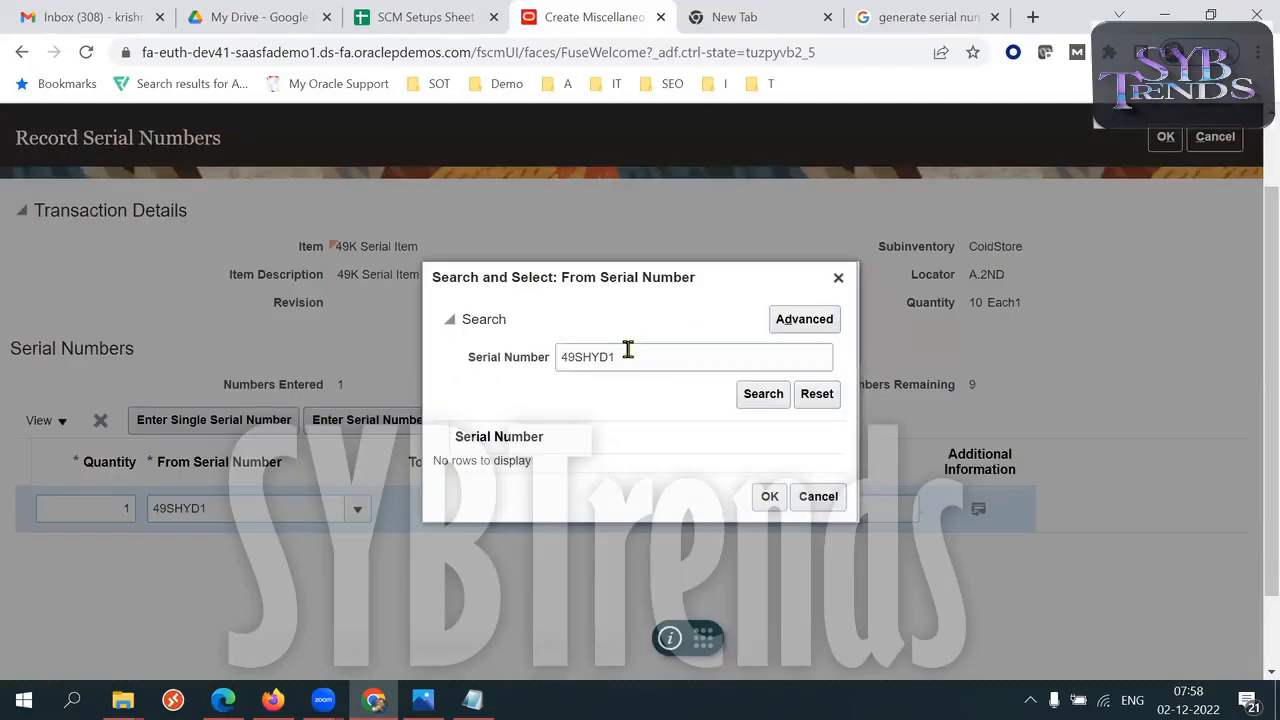
double_click(627, 349)
key("BackSpace")
key("Return")
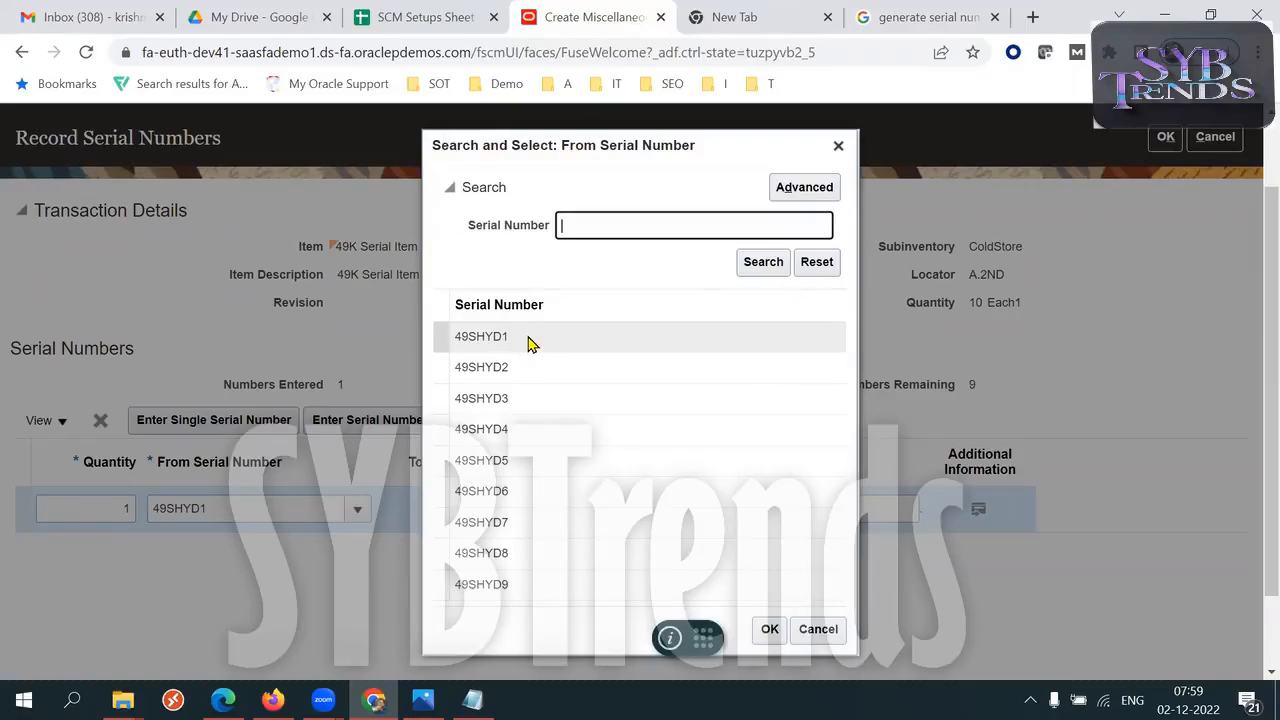
- Check the Starting Serial Number in the organization's serial generation settings in Firefox and return to Chrome
left_click(273, 700)
left_click(700, 414)
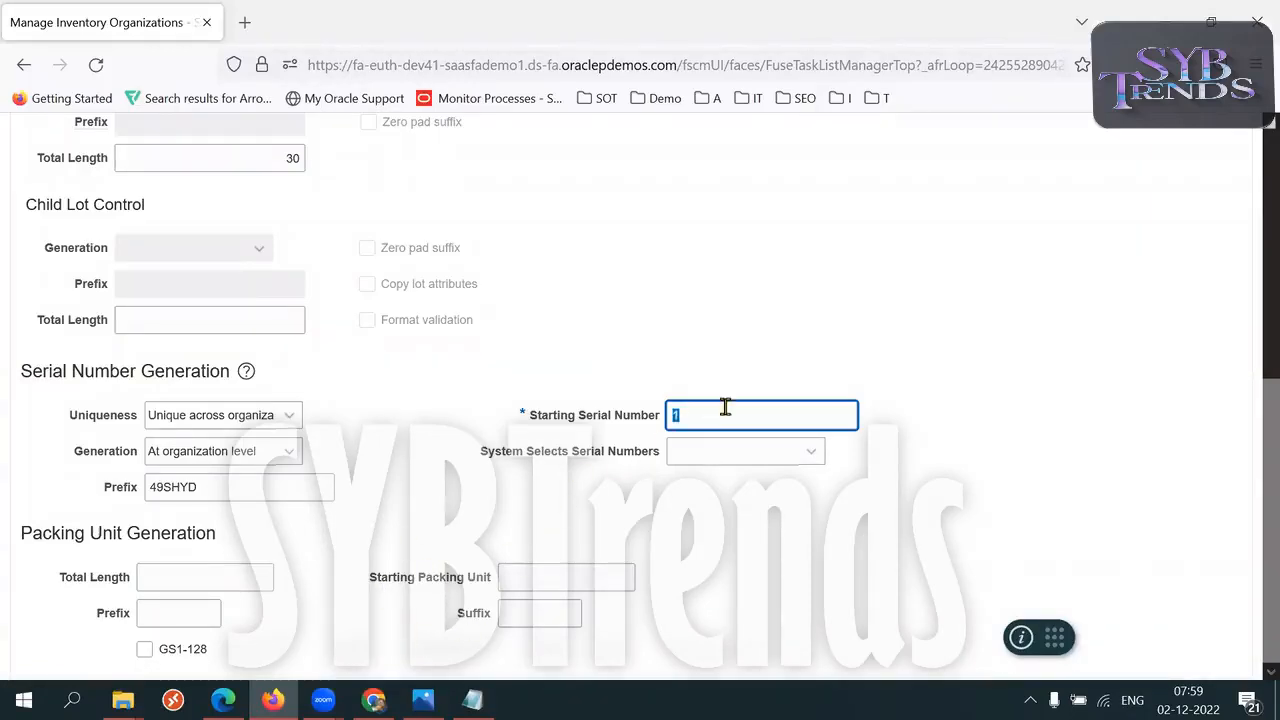
left_click(223, 700)
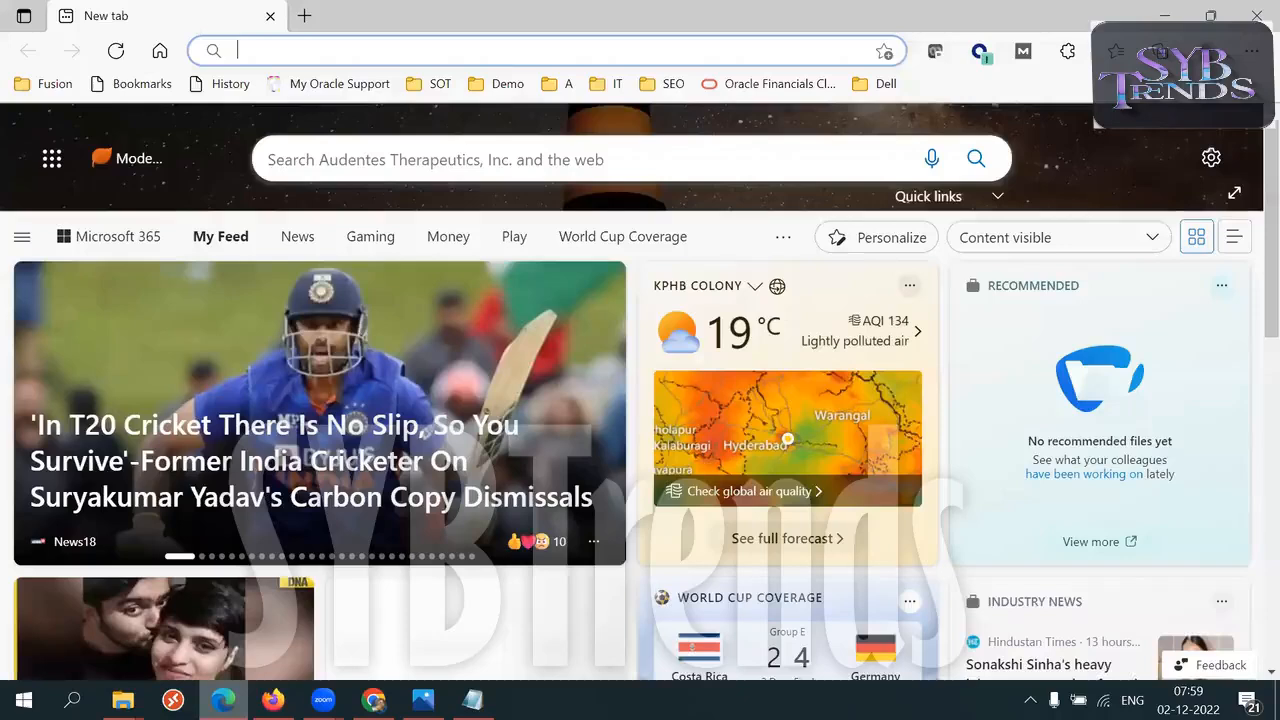
left_click(273, 700)
left_click(378, 702)
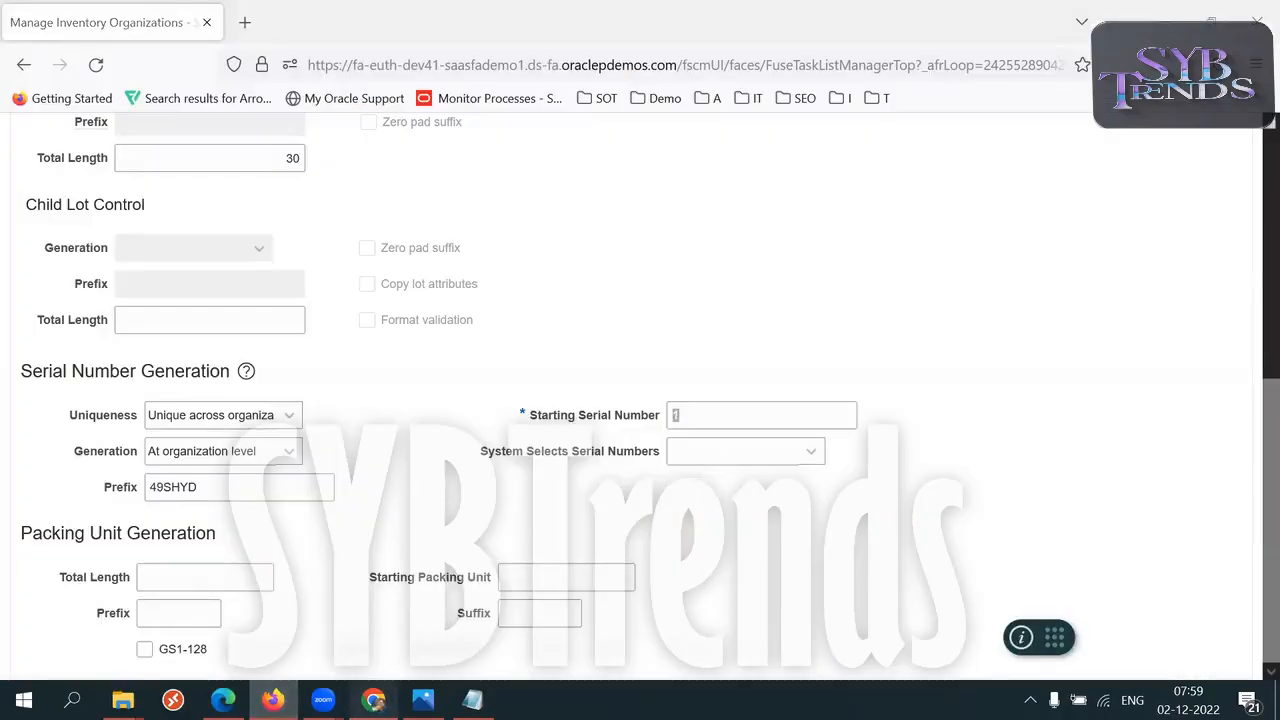
- Reselect 49SHYD1 as the From Serial Number, set the range quantity to 9 and accept the recorded serial numbers
left_click(583, 357)
left_click(769, 628)
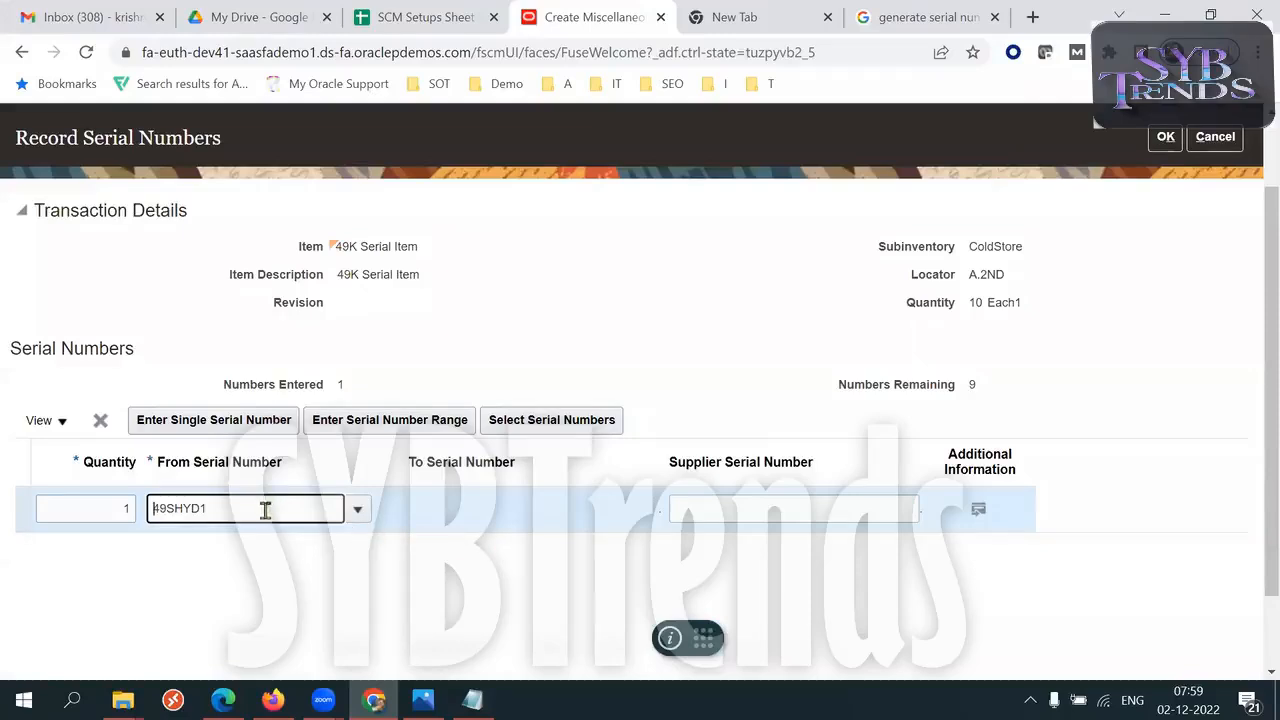
double_click(265, 510)
double_click(91, 515)
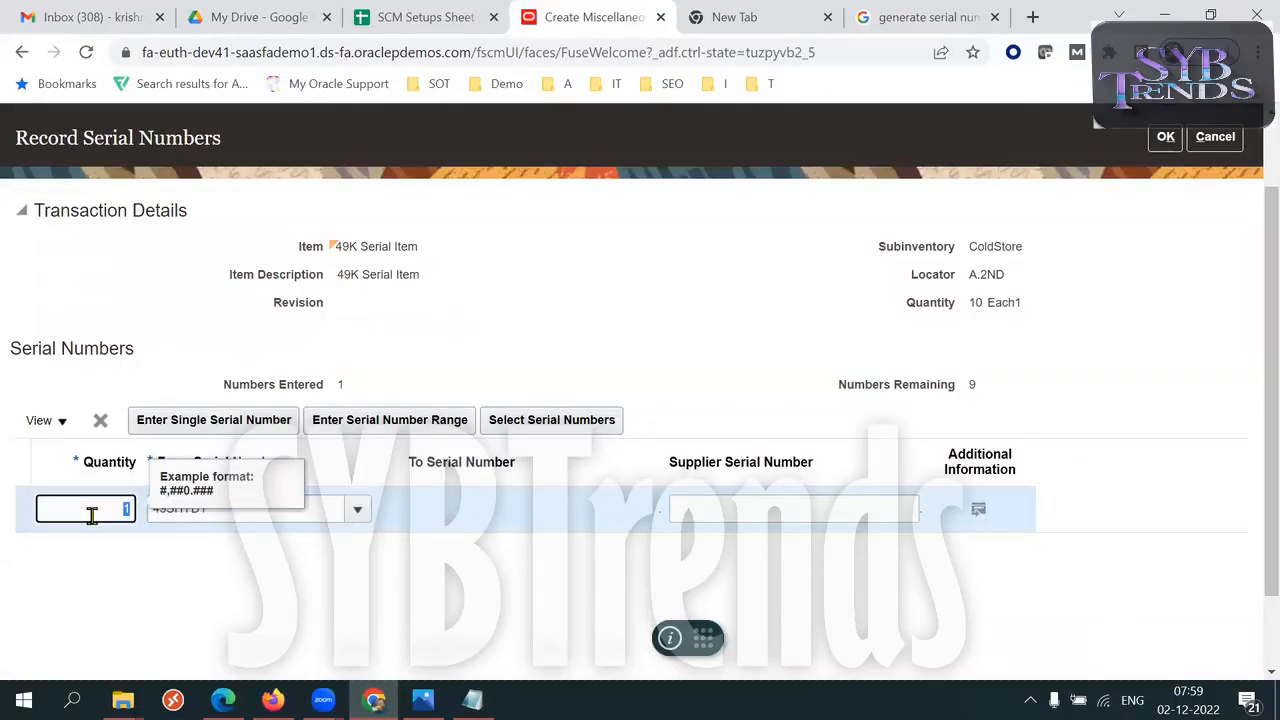
key("Tab")
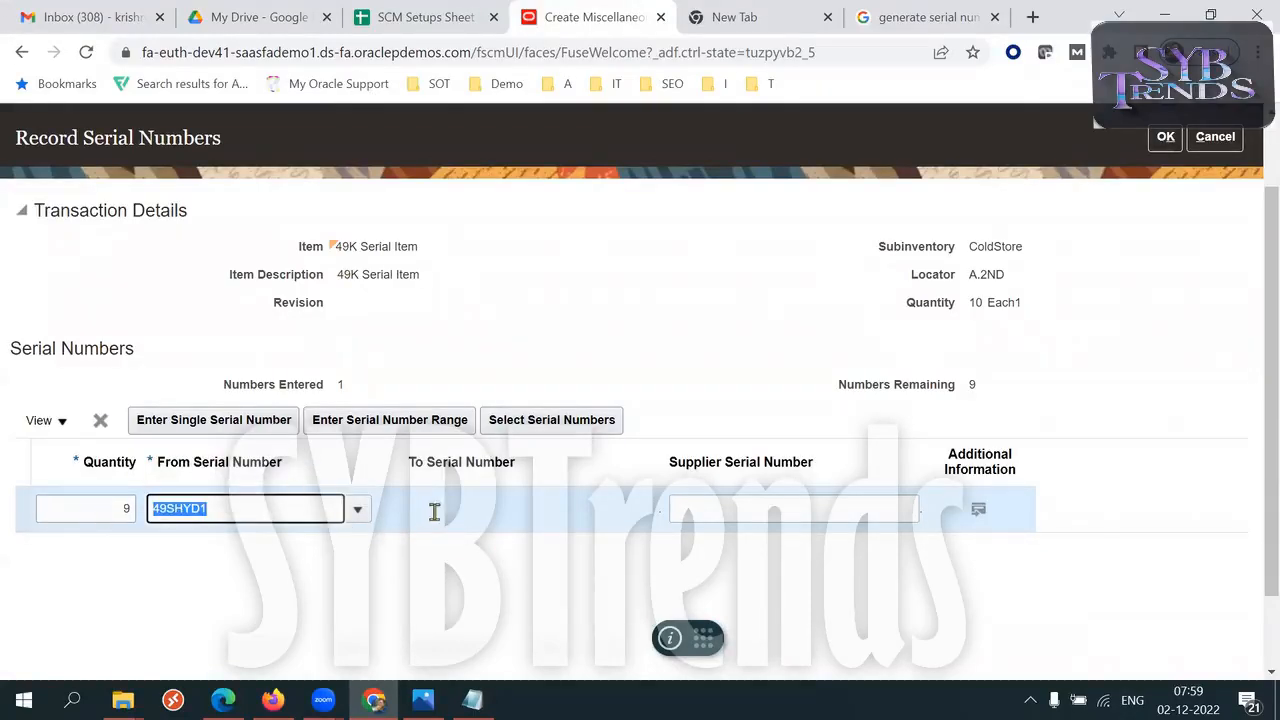
double_click(521, 508)
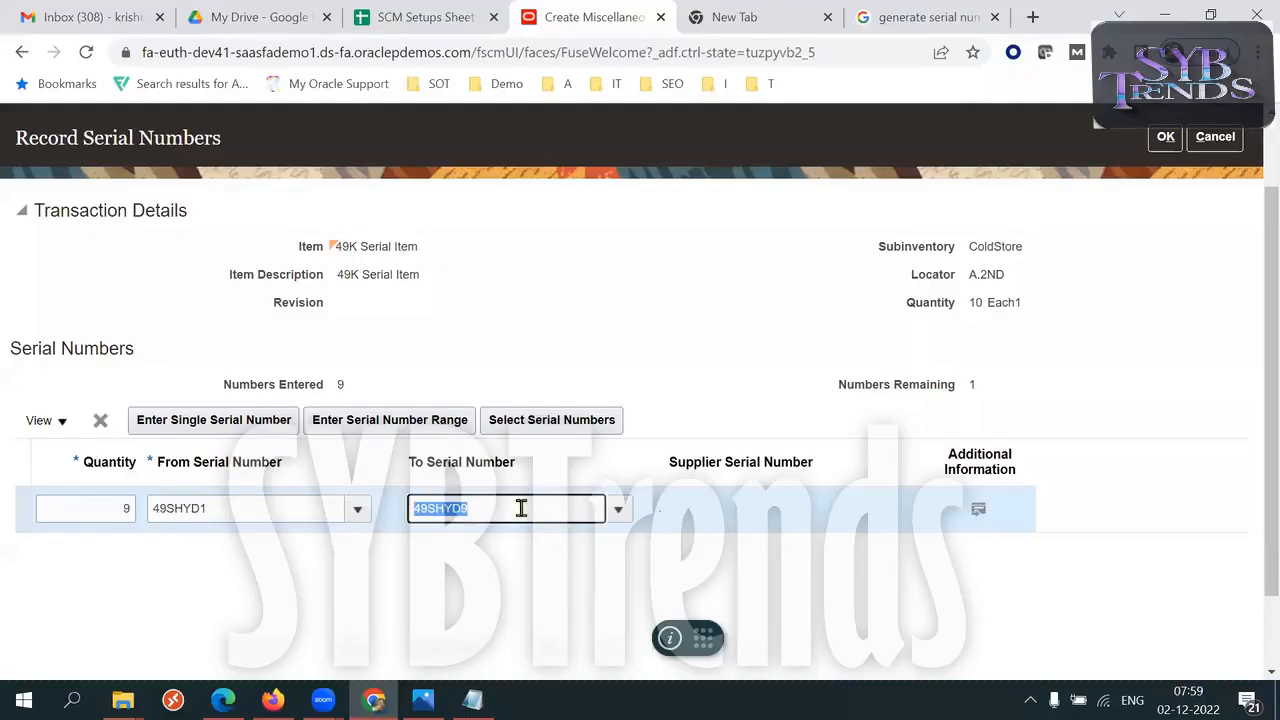
left_click(748, 402)
left_click(1165, 137)
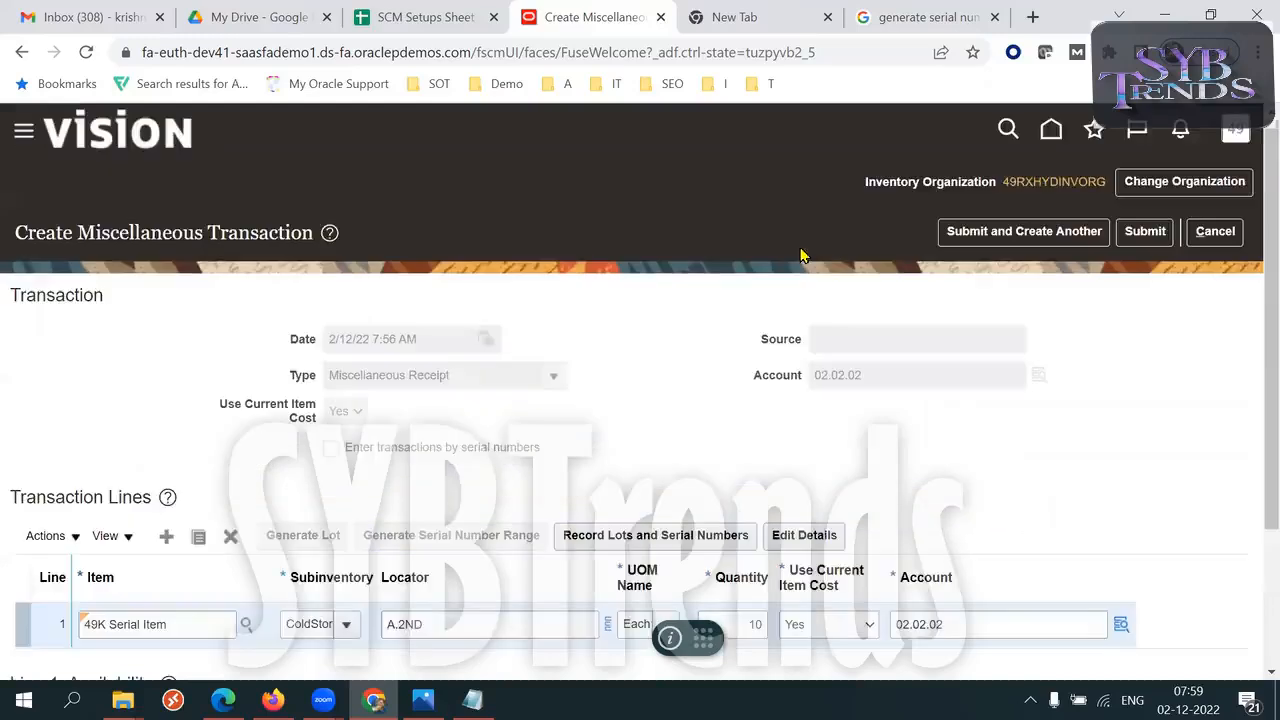
- Set the quantity of the 49K Serial Item transaction line to 9
left_click_drag(1270, 346, 1270, 438)
left_click_drag(726, 501, 834, 486)
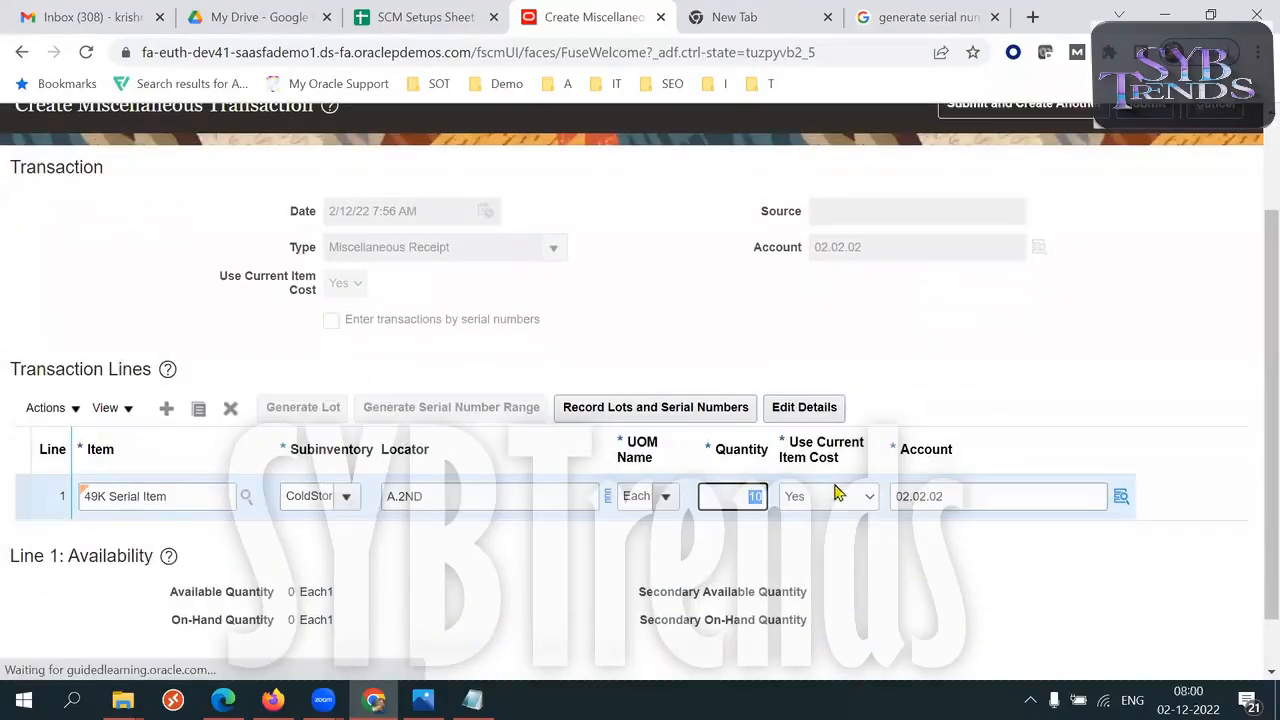
type("9")
left_click(928, 414)
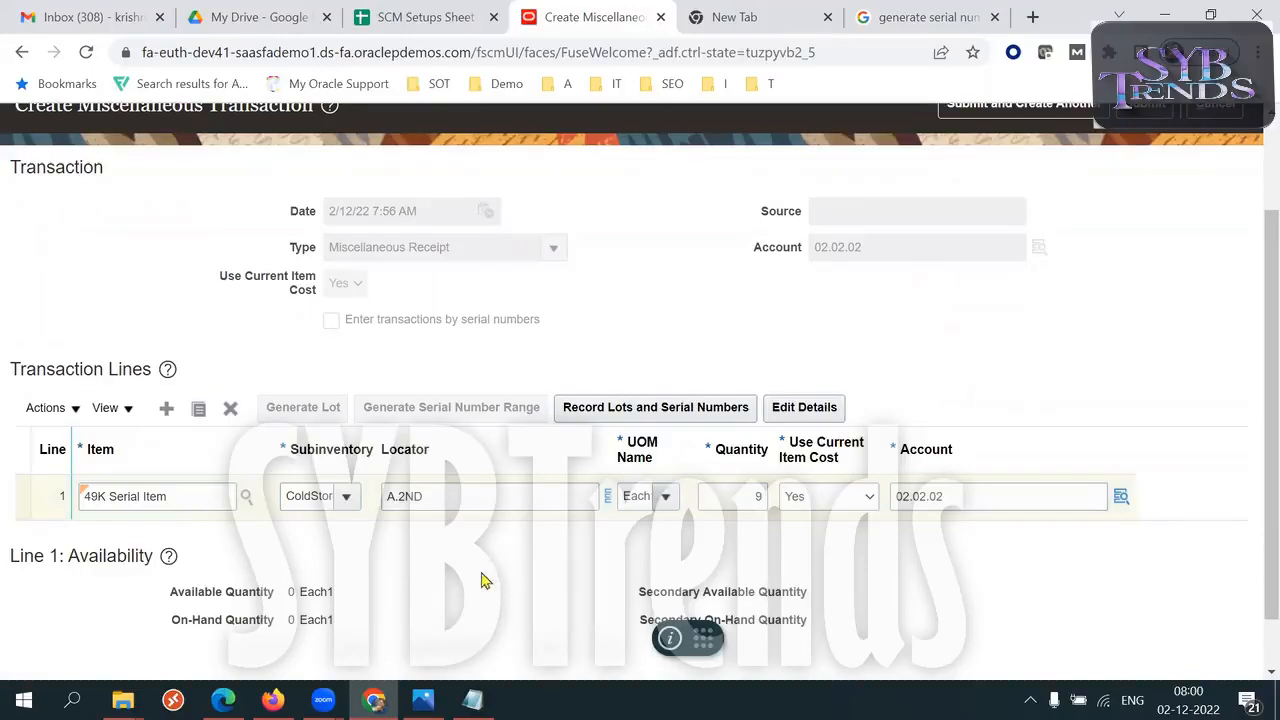
- Try 00000001 and 100 as the organization's Starting Serial Number in Firefox, then return to Chrome
left_click_drag(1248, 557, 343, 651)
mouse_move(272, 700)
left_click(272, 610)
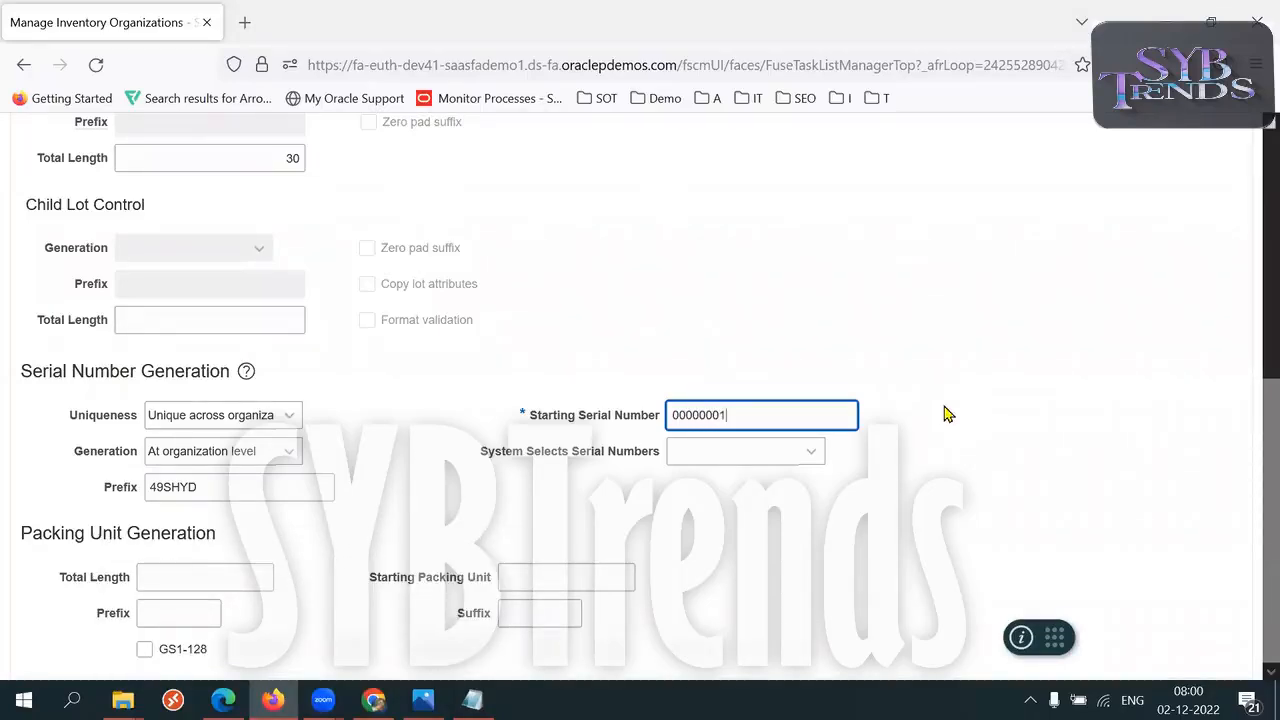
key("BackSpace")
type("100")
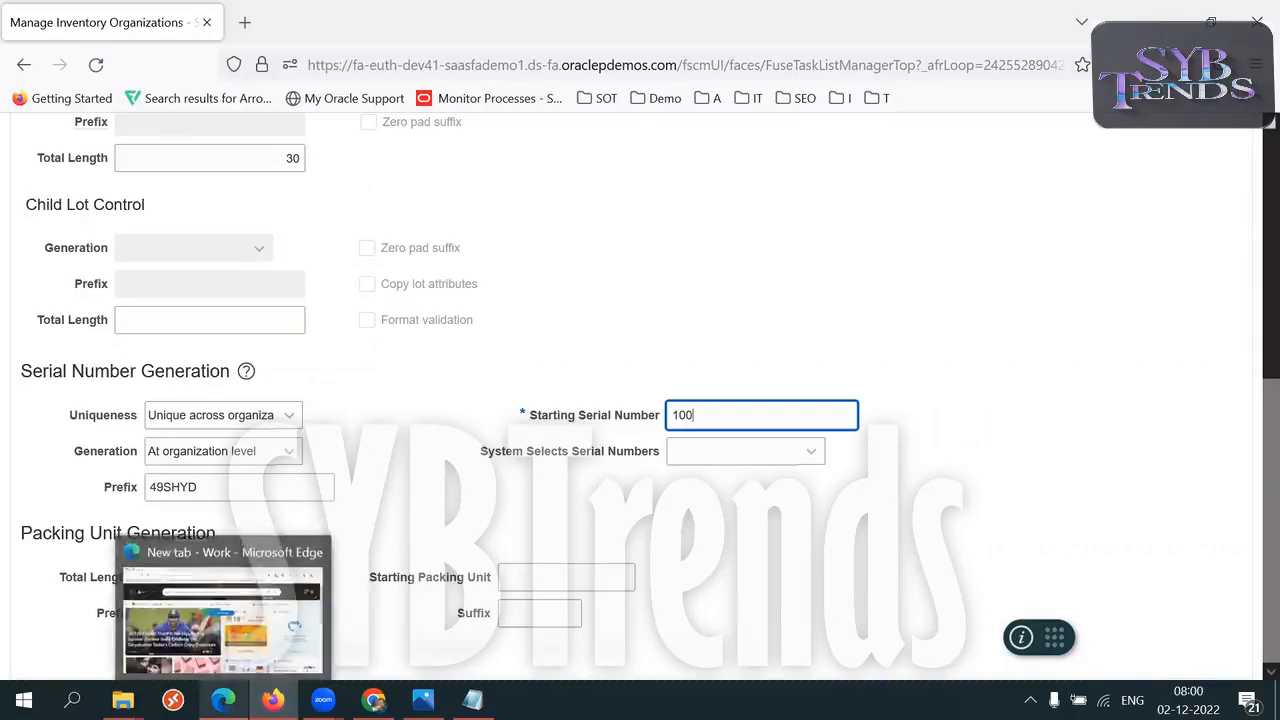
left_click(373, 699)
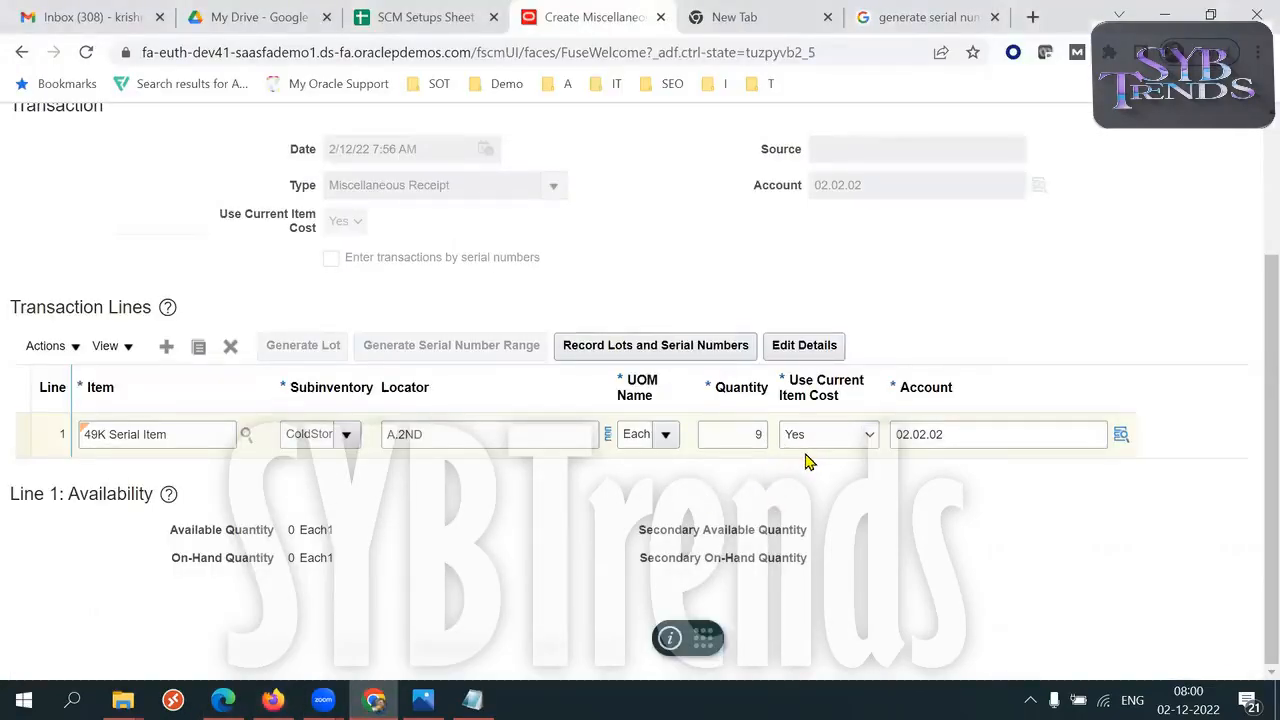
- Submit the miscellaneous receipt and close the confirmation
left_click_drag(1251, 389, 1245, 330)
scroll(1251, 352, "up", 1)
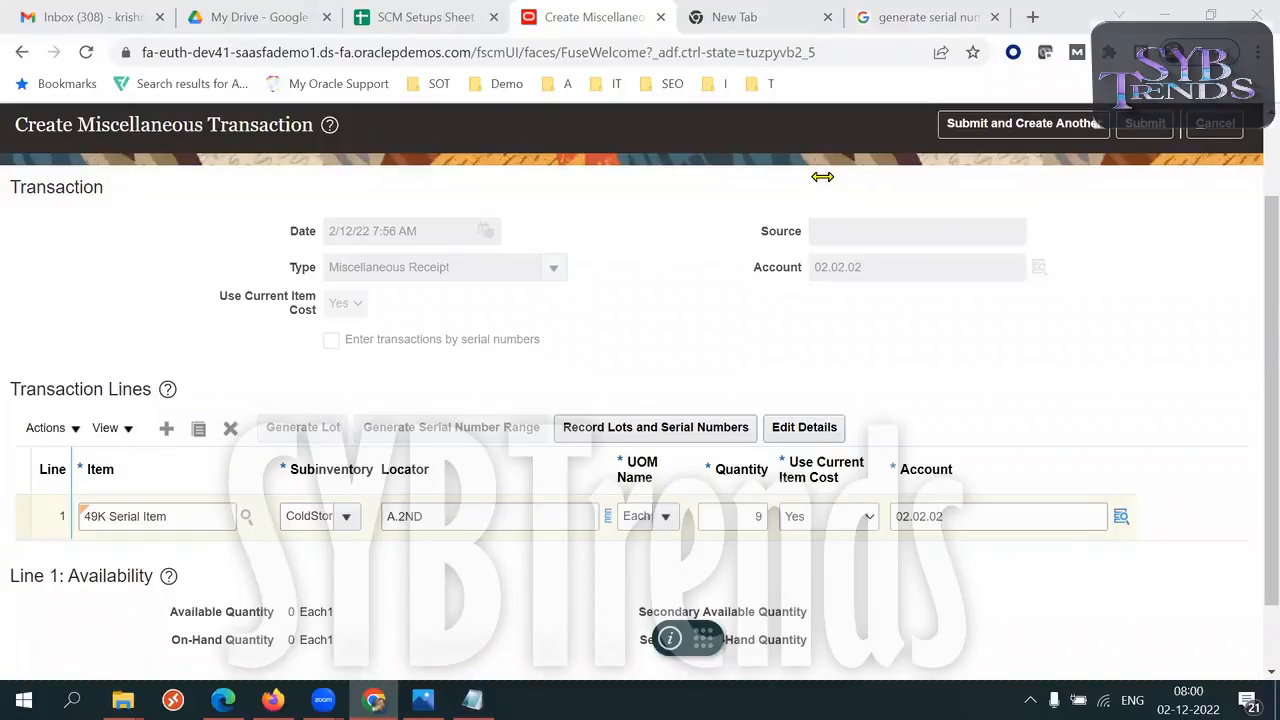
scroll(1253, 293, "up", 1)
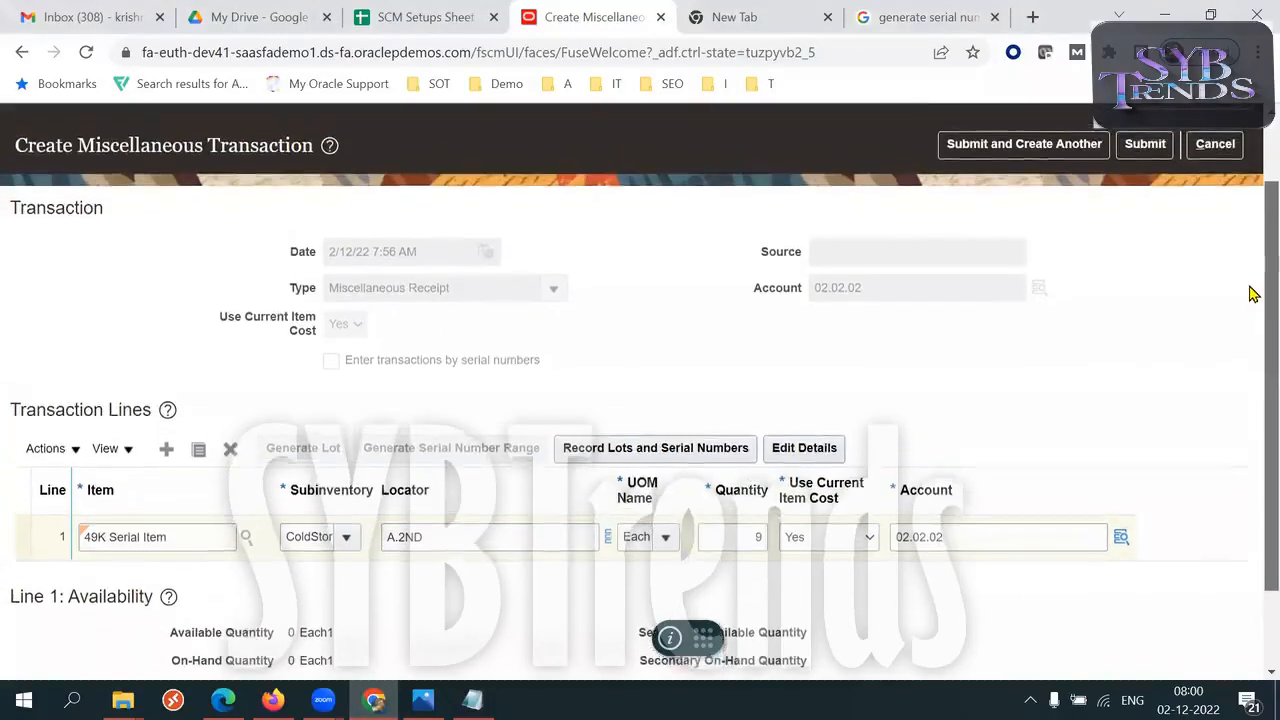
scroll(1253, 293, "up", 1)
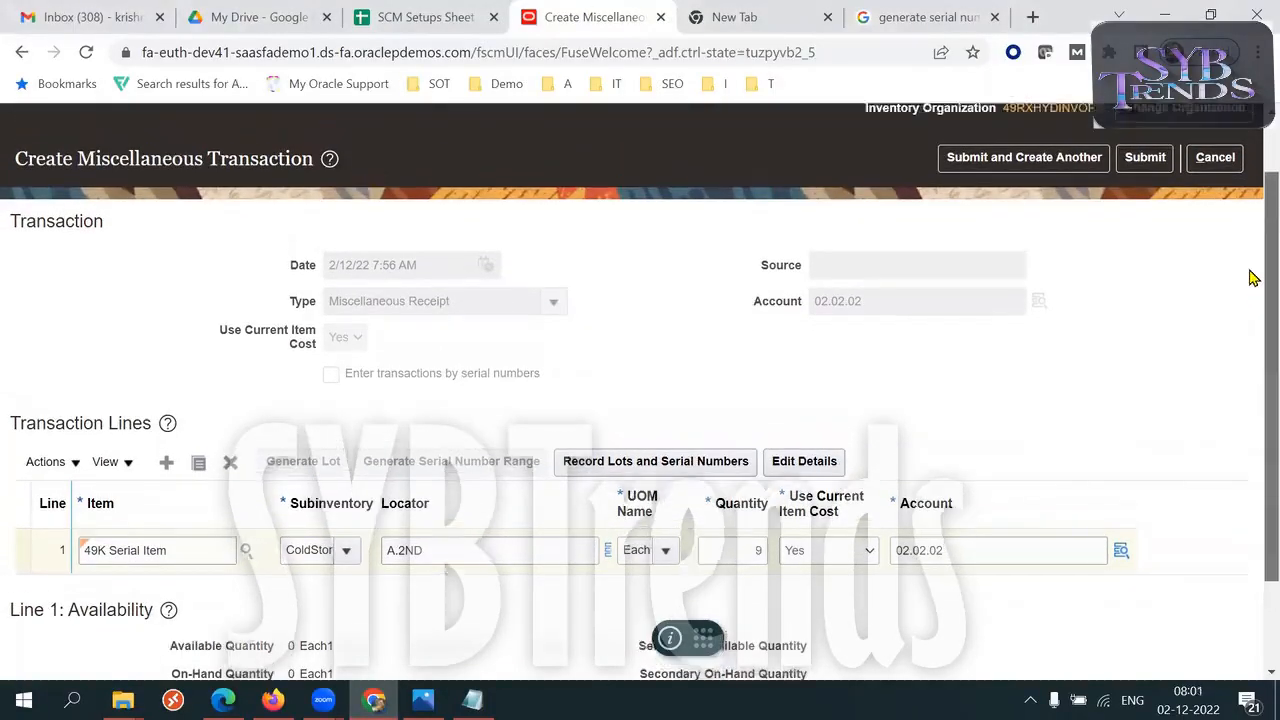
left_click(1145, 176)
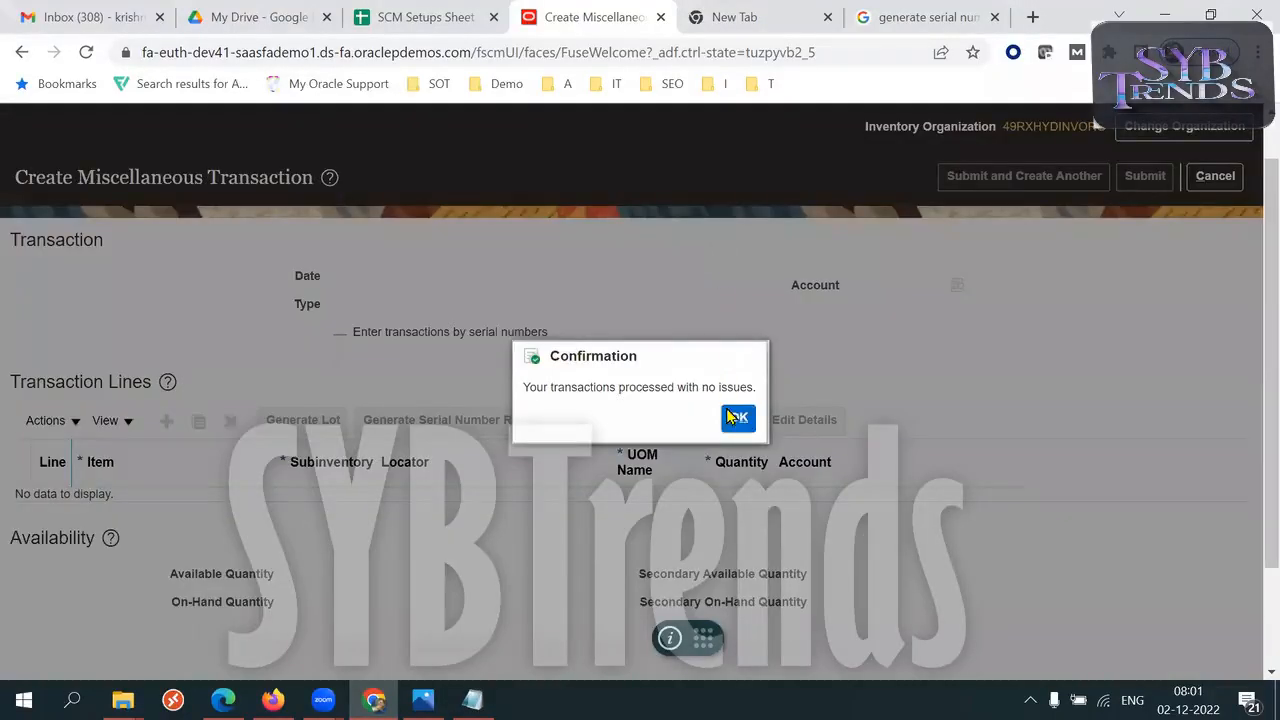
left_click(738, 417)
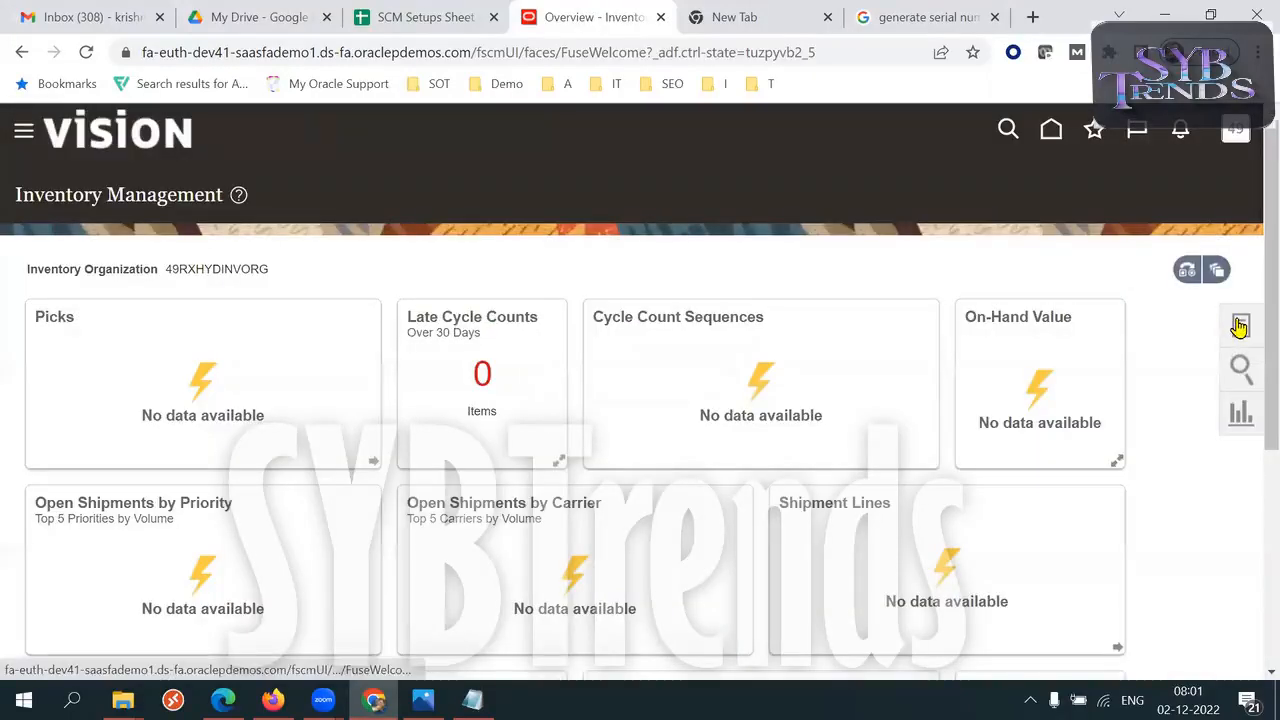
- Search the item quantities on hand in organization 49RXHYDINVORG and expand 49K Serial Item to examine its stock
left_click(1240, 326)
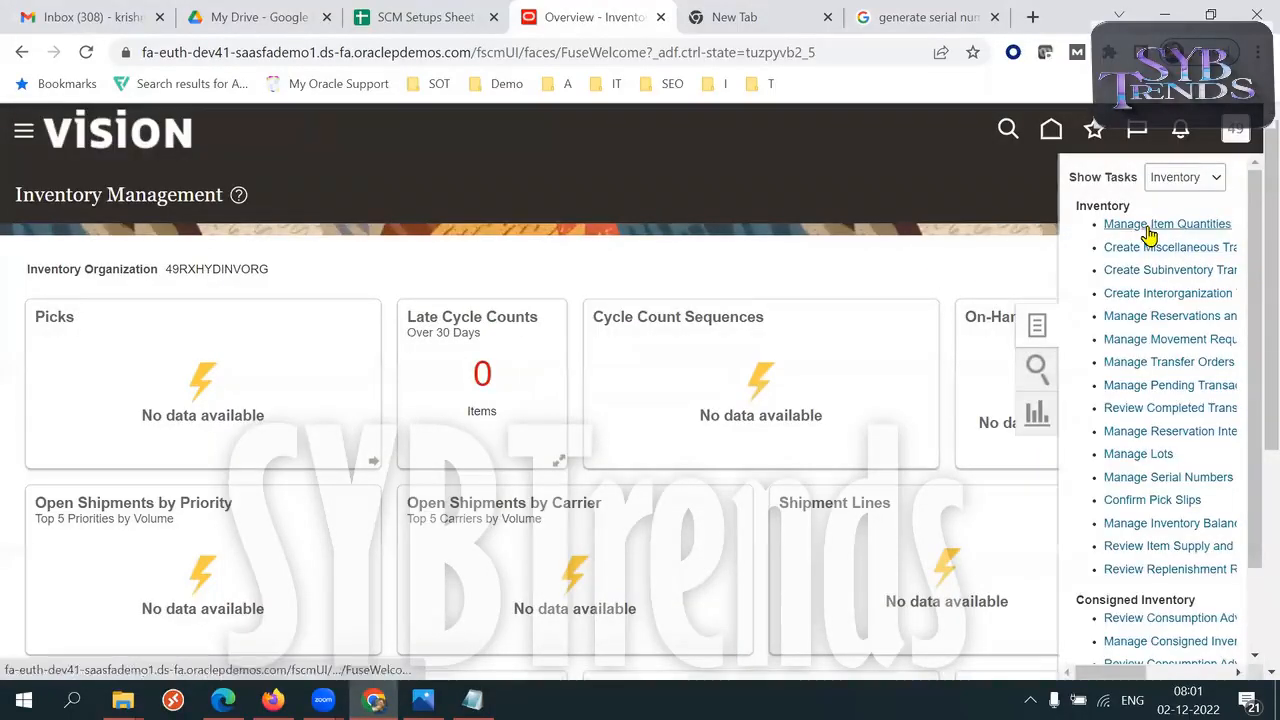
left_click(1148, 226)
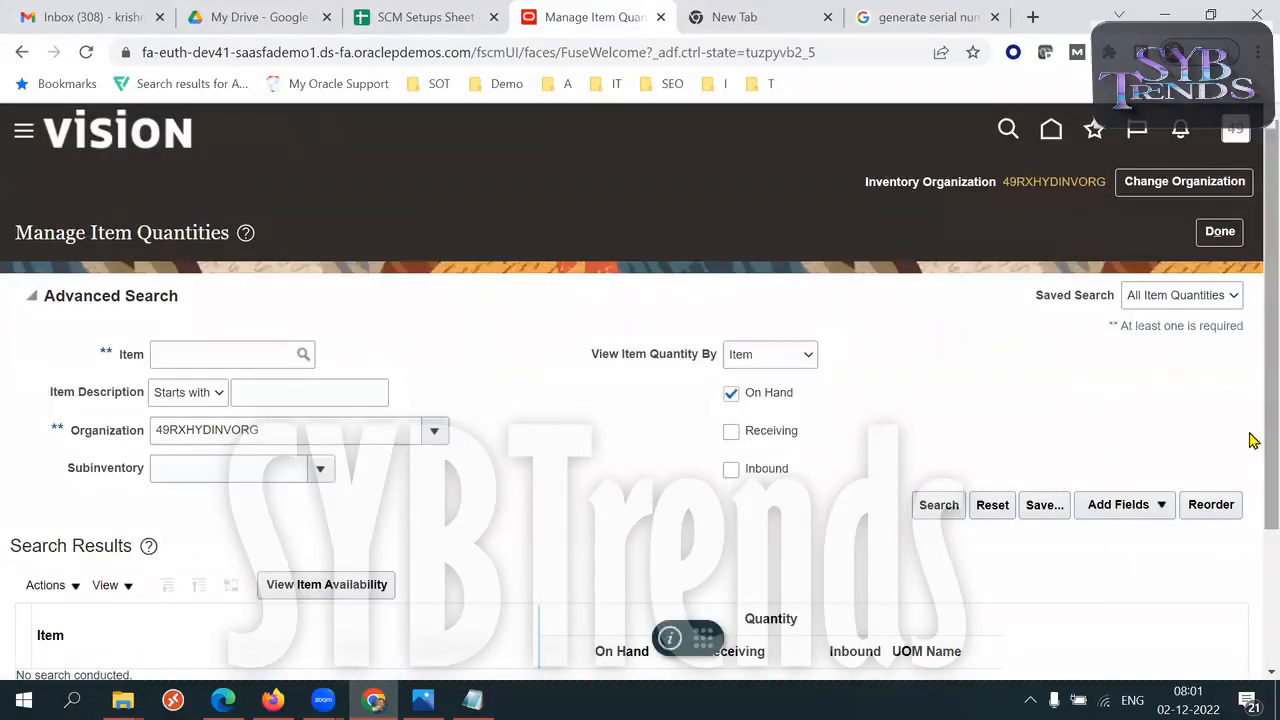
scroll(1249, 445, "down", 2)
left_click(939, 346)
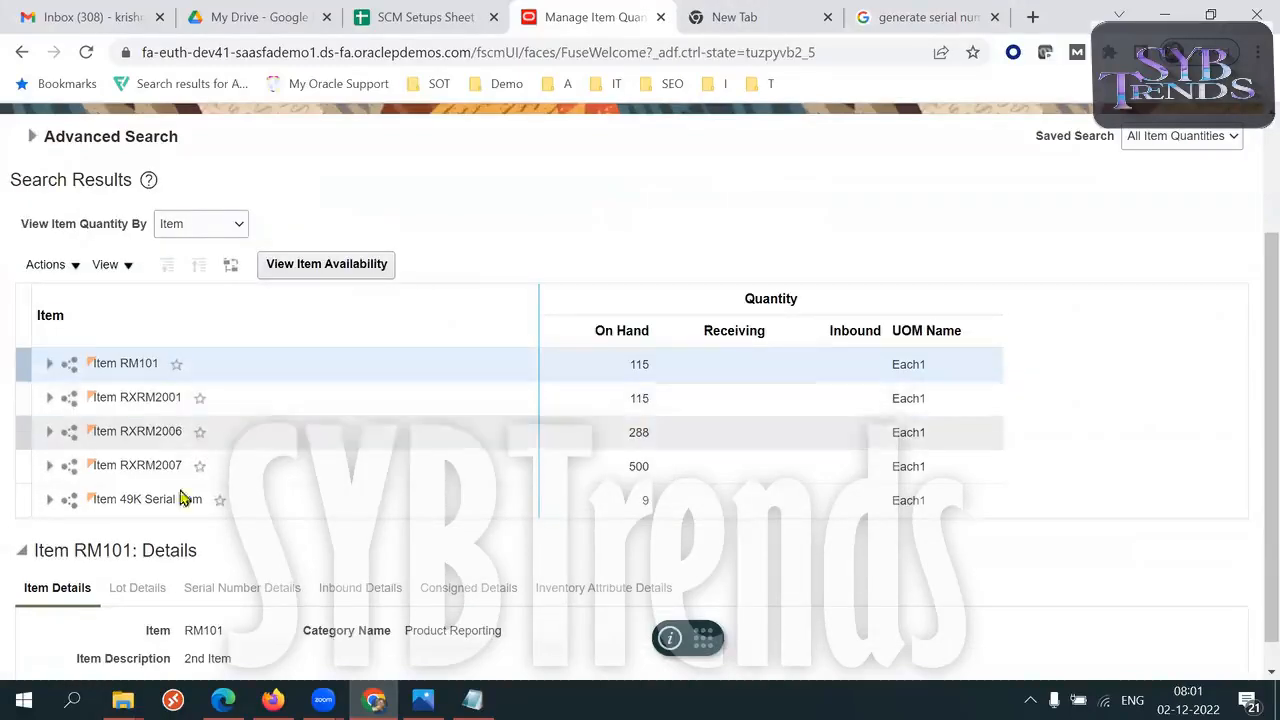
left_click(47, 500)
scroll(1248, 440, "down", 1)
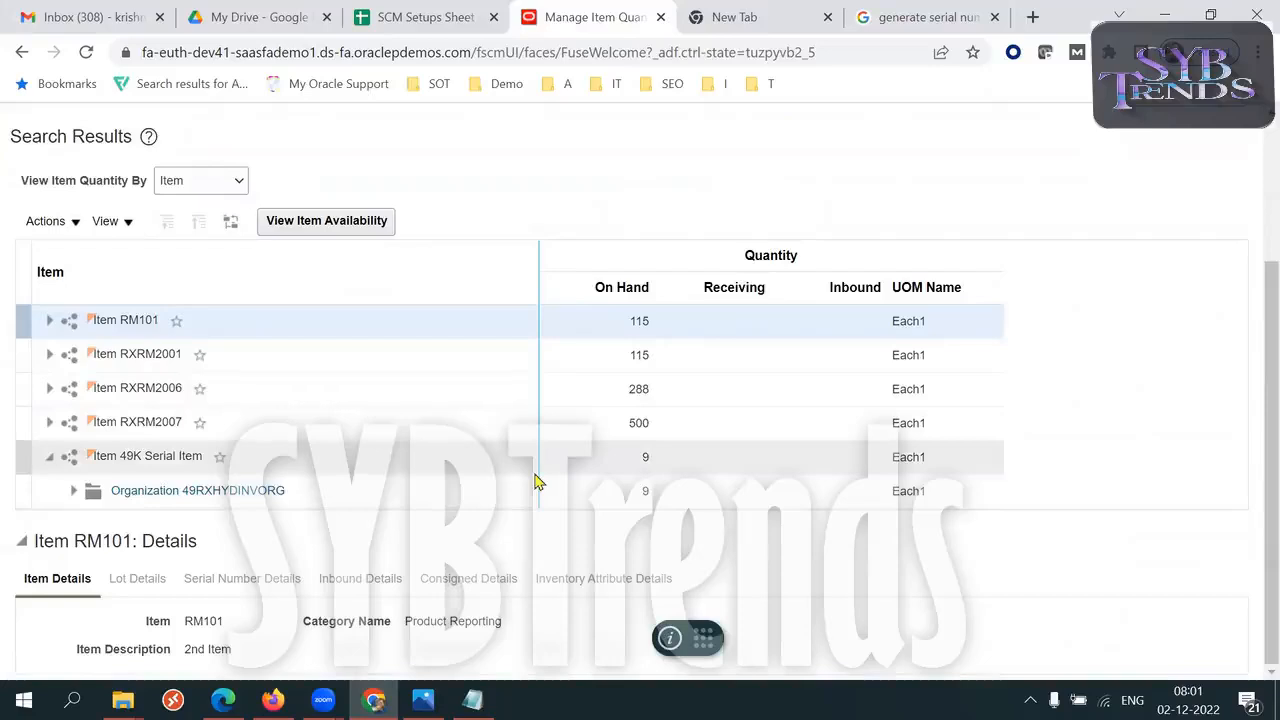
- Expand 49K Serial Item's stock through organization 49RXHYDINVORG and subinventory ColdStore to Locator A.2ND, and select that locator
left_click(440, 490)
left_click(73, 490)
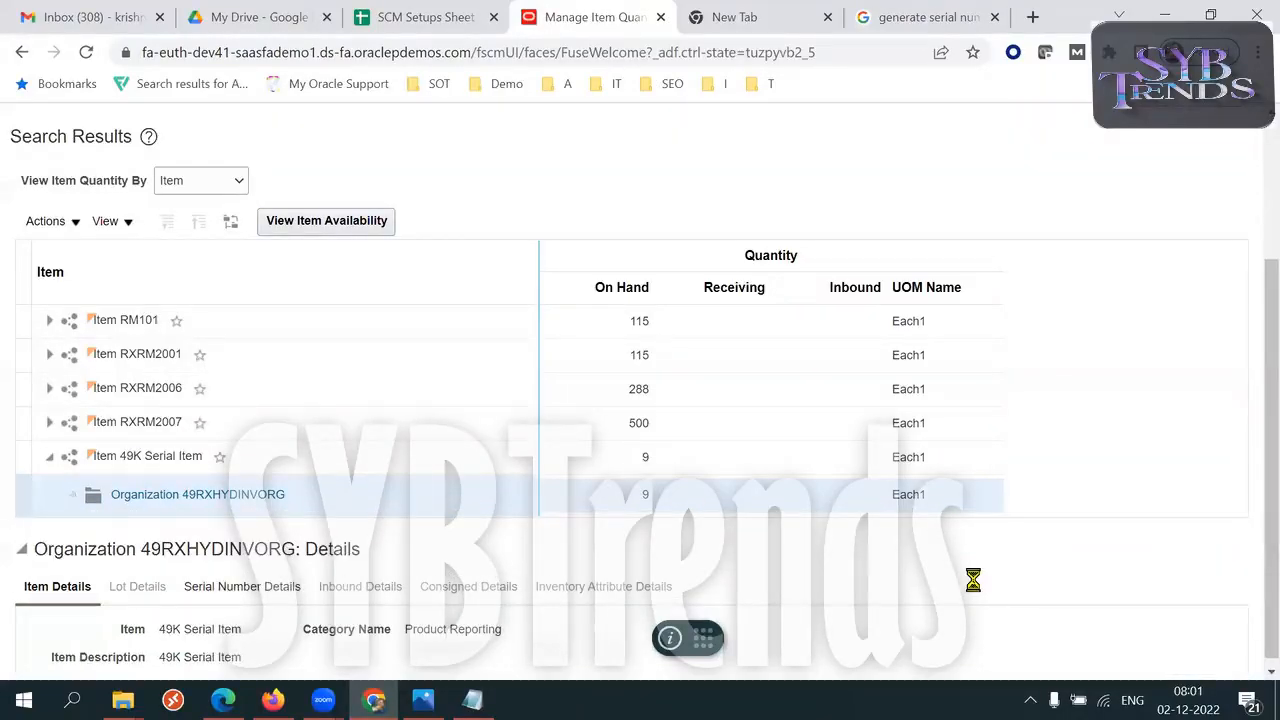
left_click(346, 528)
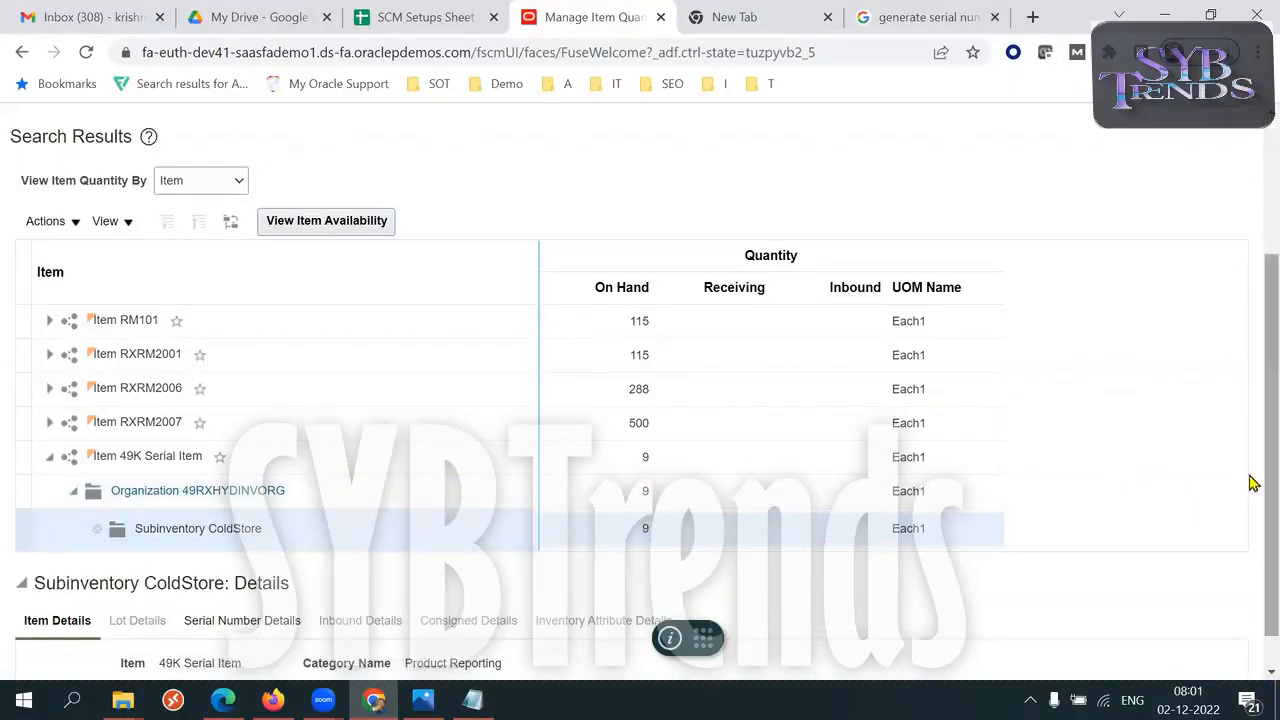
scroll(1049, 600, "down", 1)
left_click(471, 518)
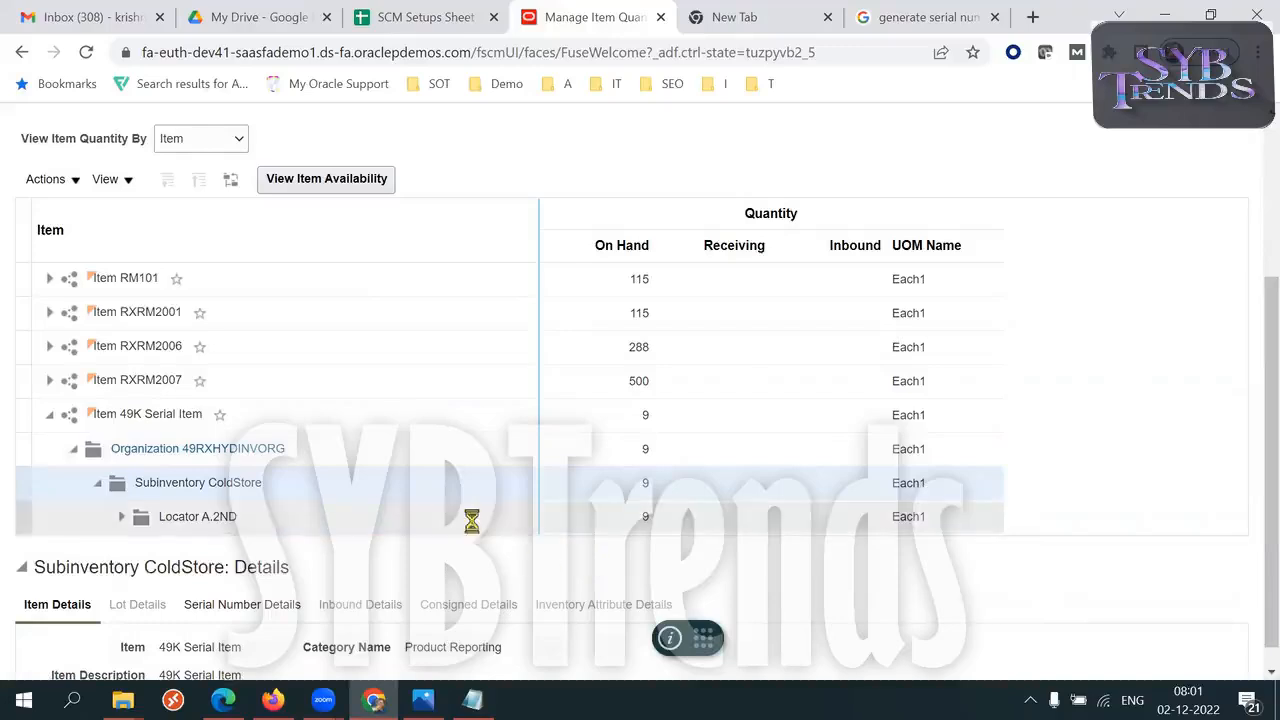
scroll(1249, 600, "down", 1)
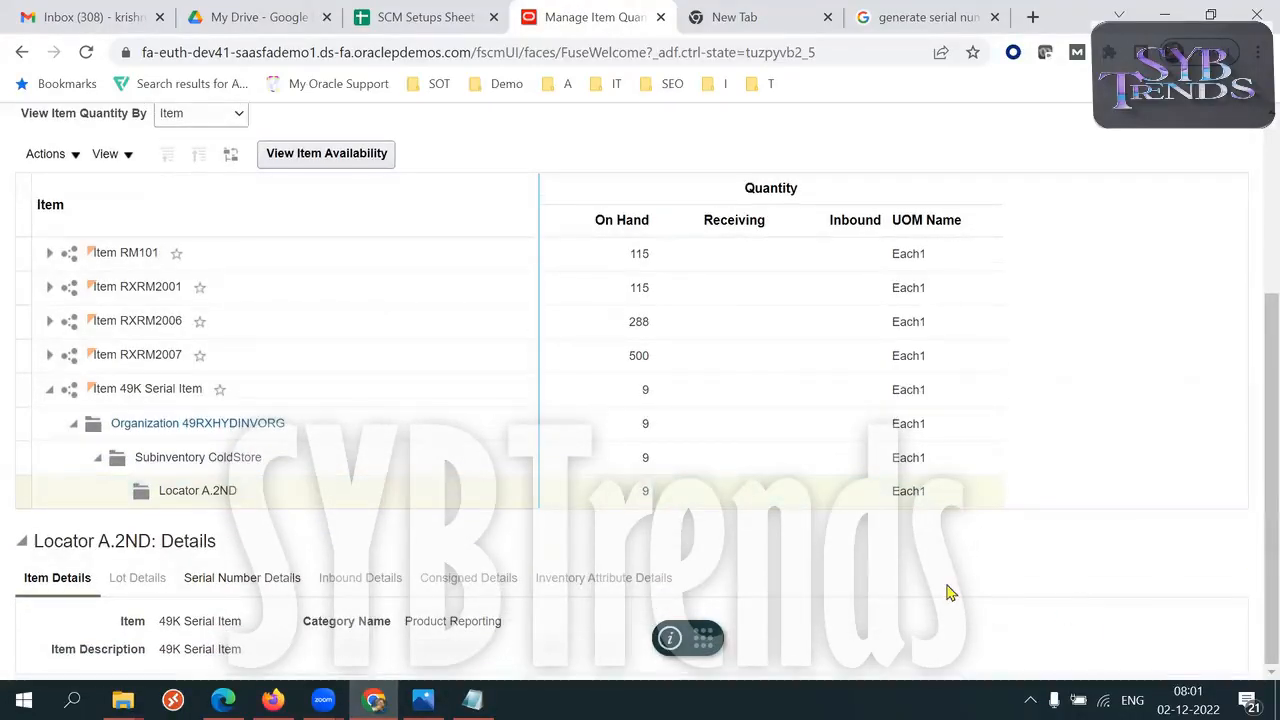
- Examine the serial number details of 49K Serial Item in Locator A.2ND
left_click(250, 580)
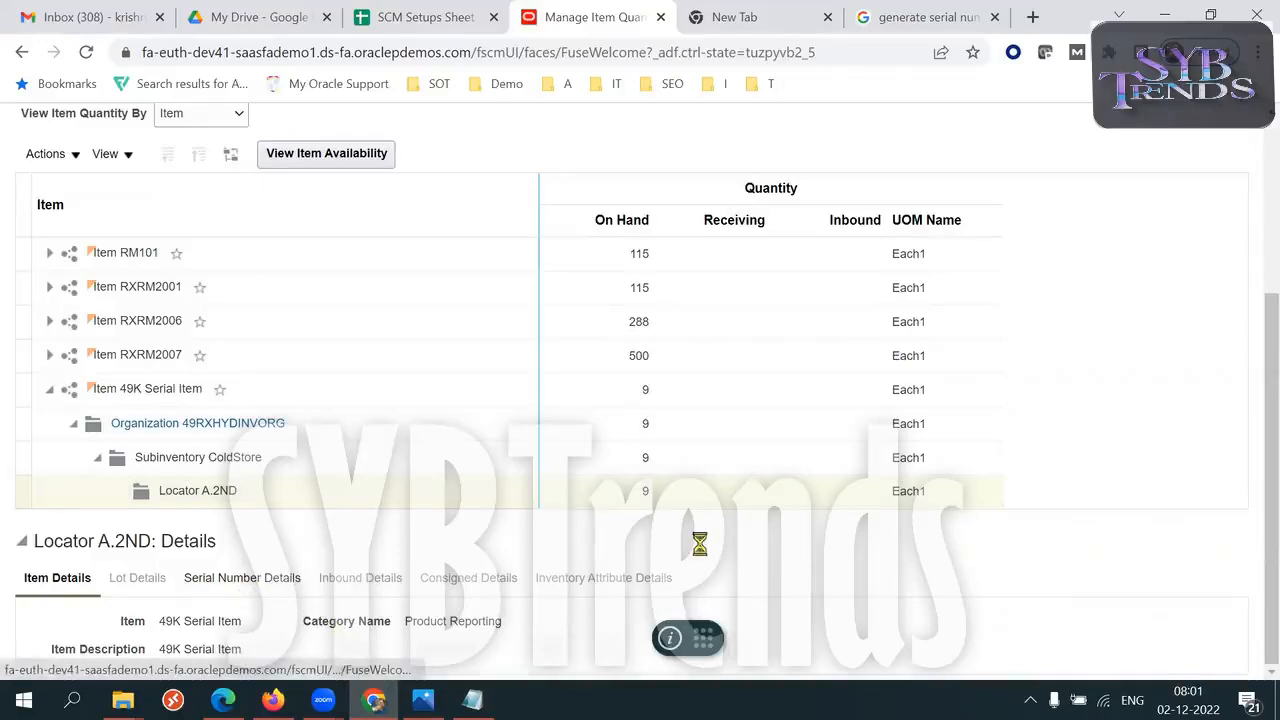
scroll(1251, 514, "down", 2)
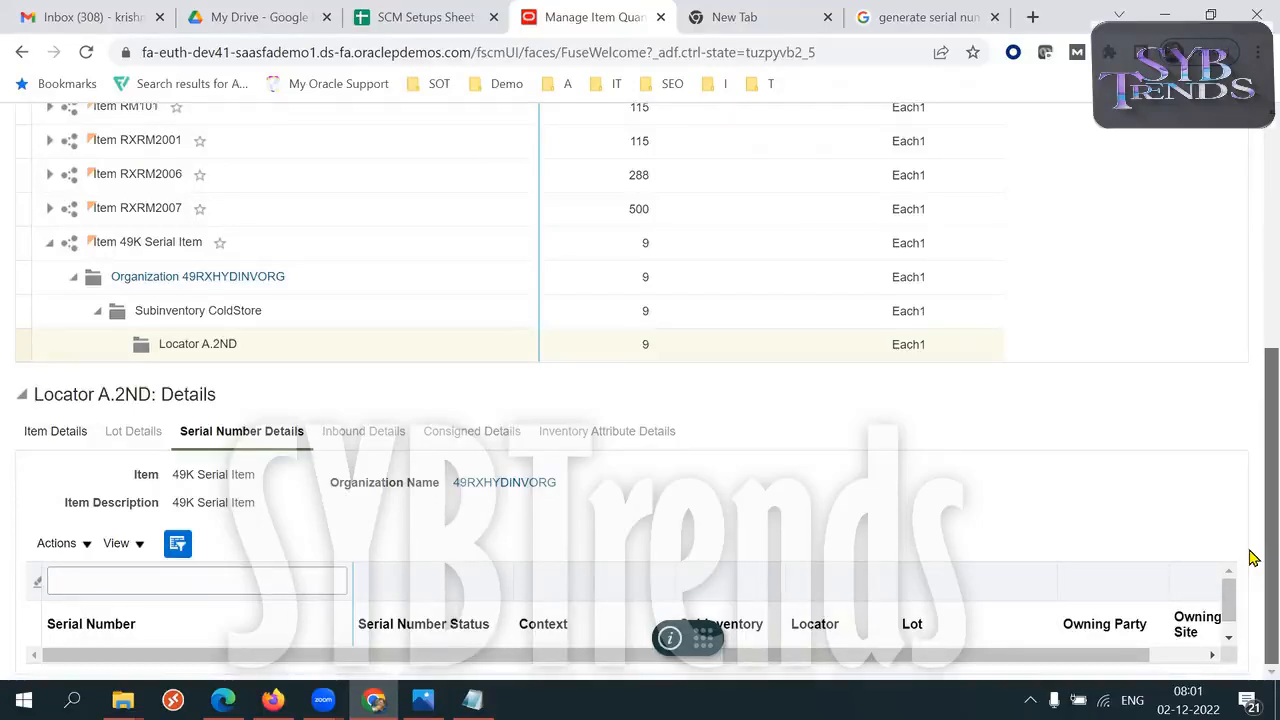
scroll(1253, 558, "up", 1)
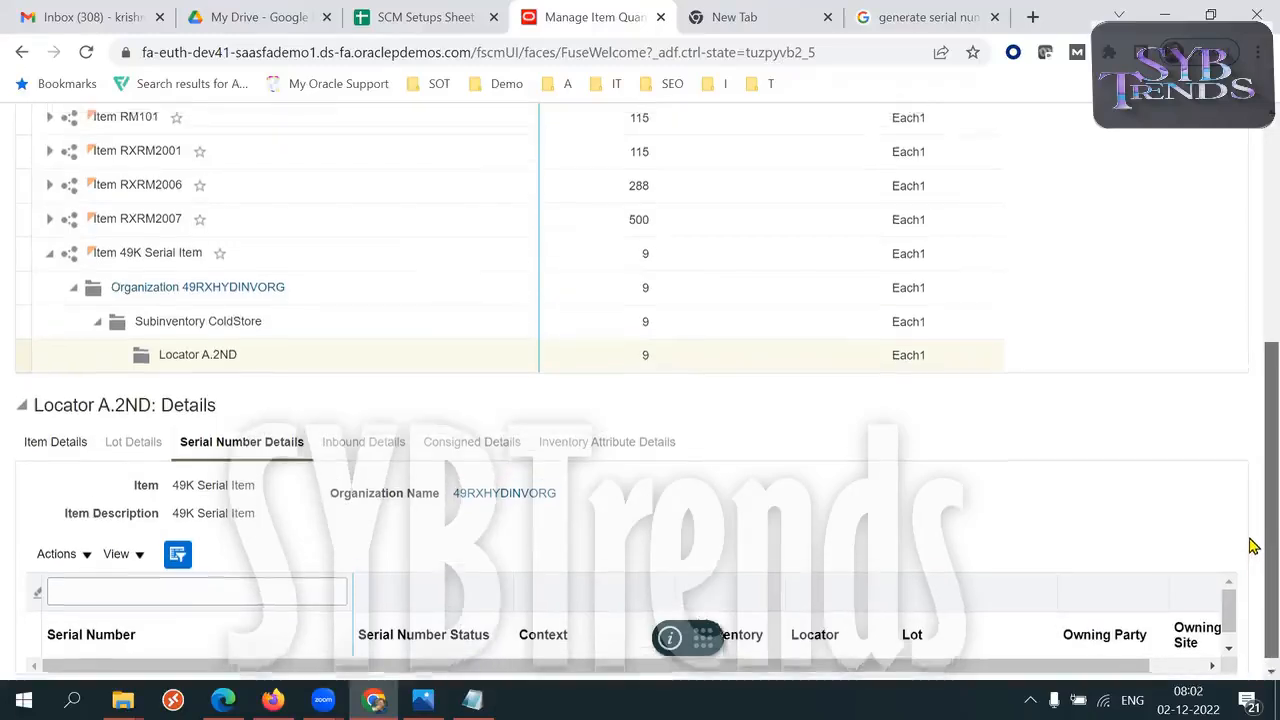
- Check the serial number details of 49K Serial Item for organization 49RXHYDINVORG instead of the locator
left_click(371, 334)
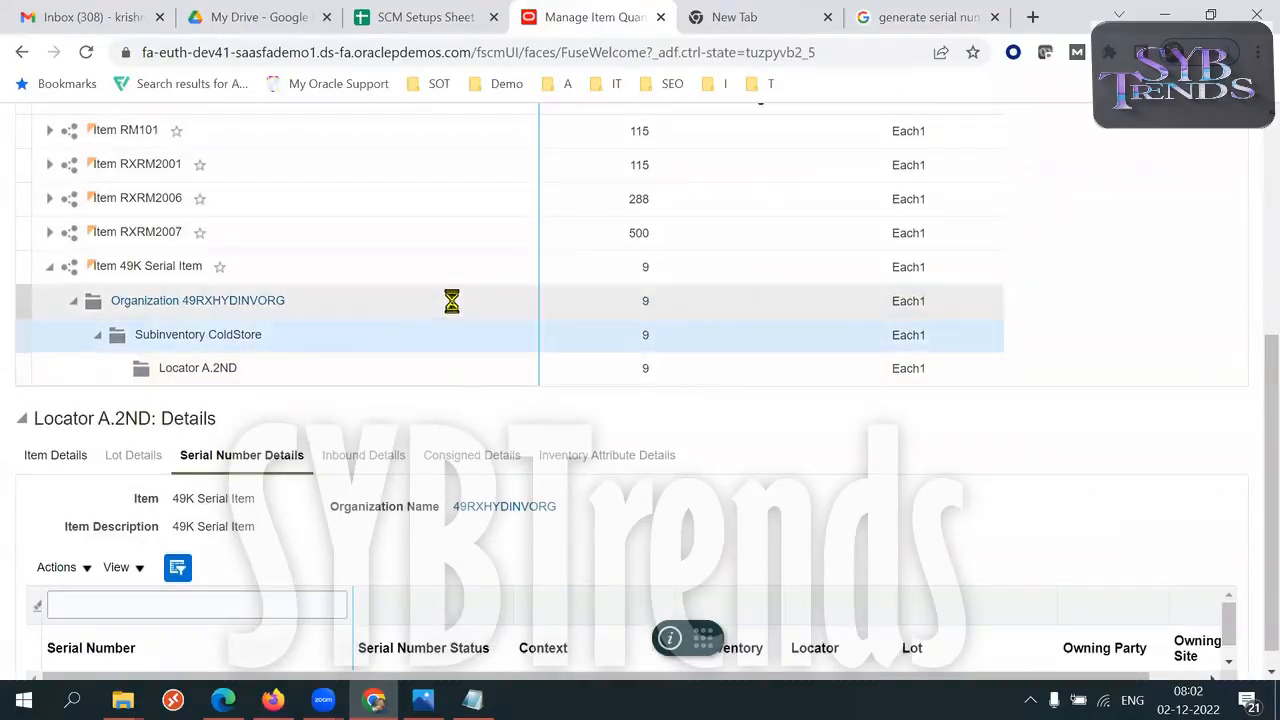
left_click(411, 309)
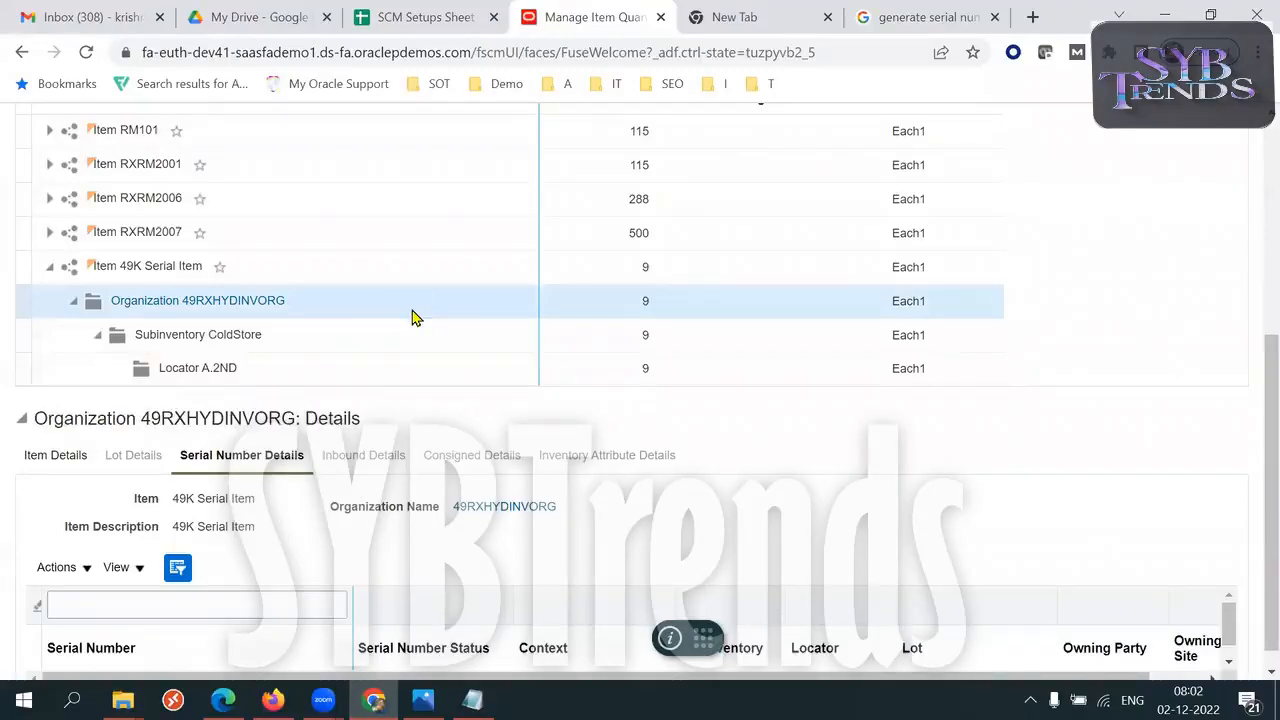
left_click(50, 458)
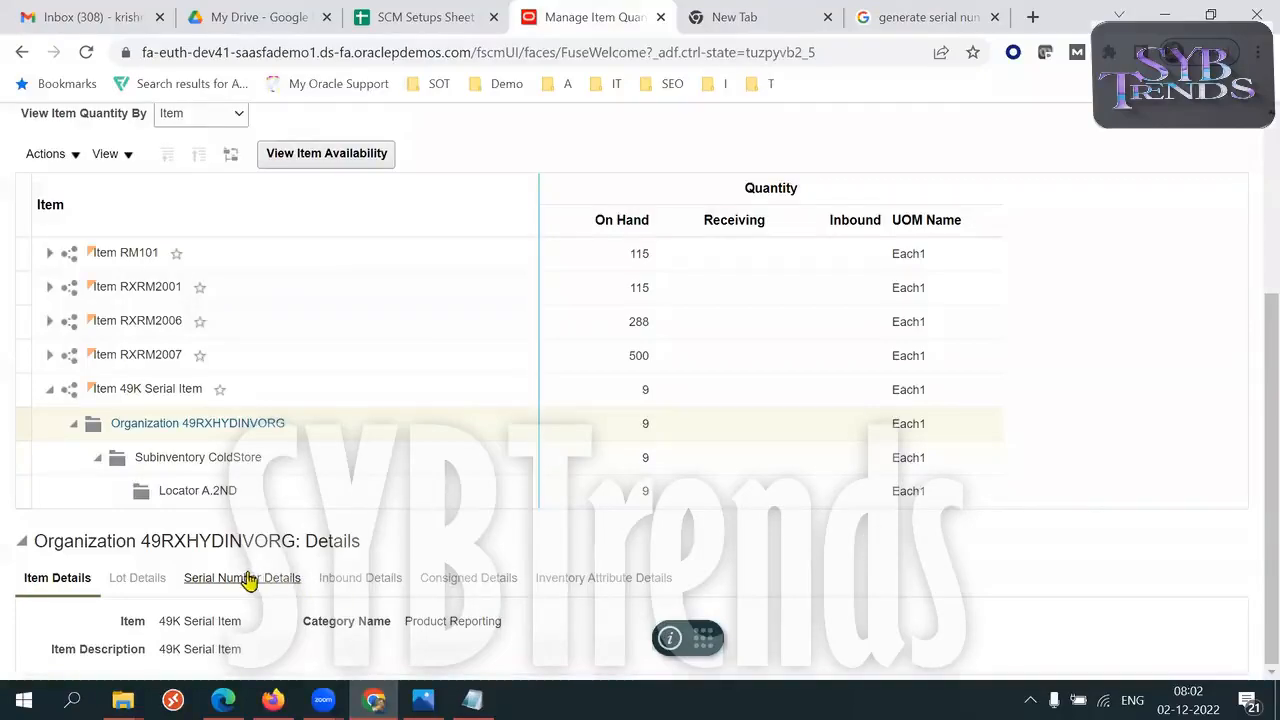
left_click_drag(1250, 528, 1250, 317)
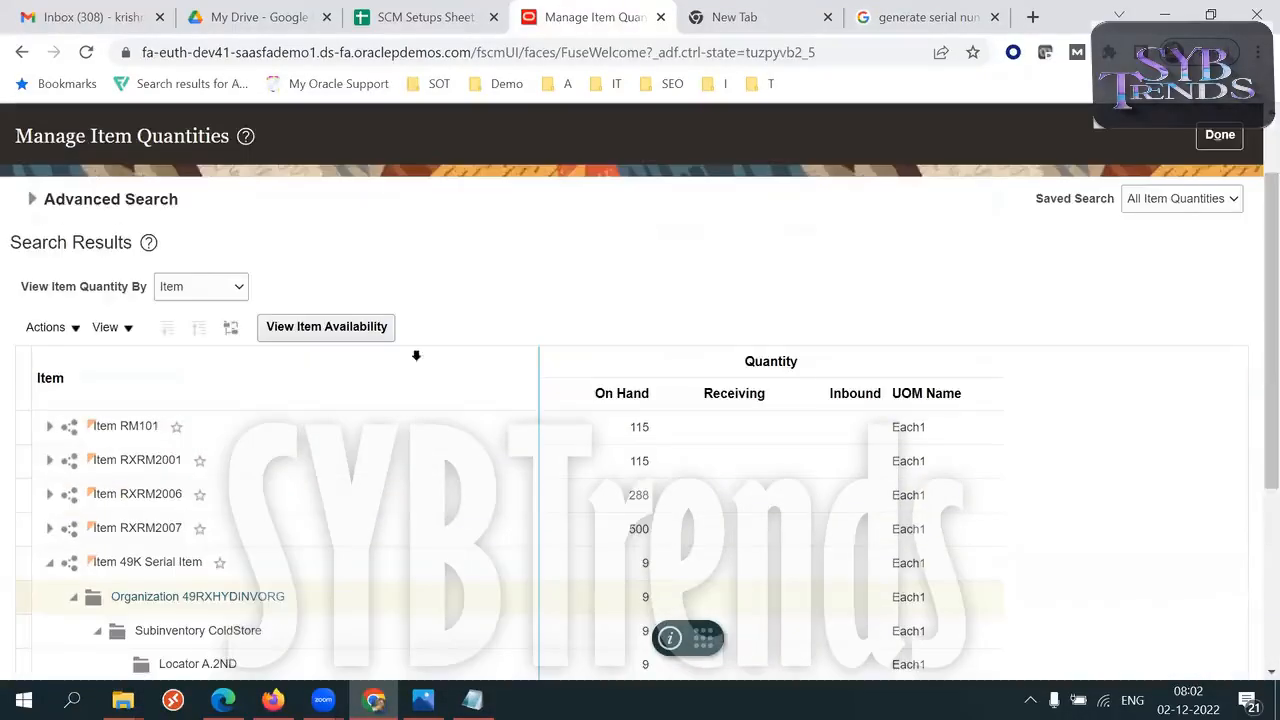
left_click(206, 290)
left_click(467, 254)
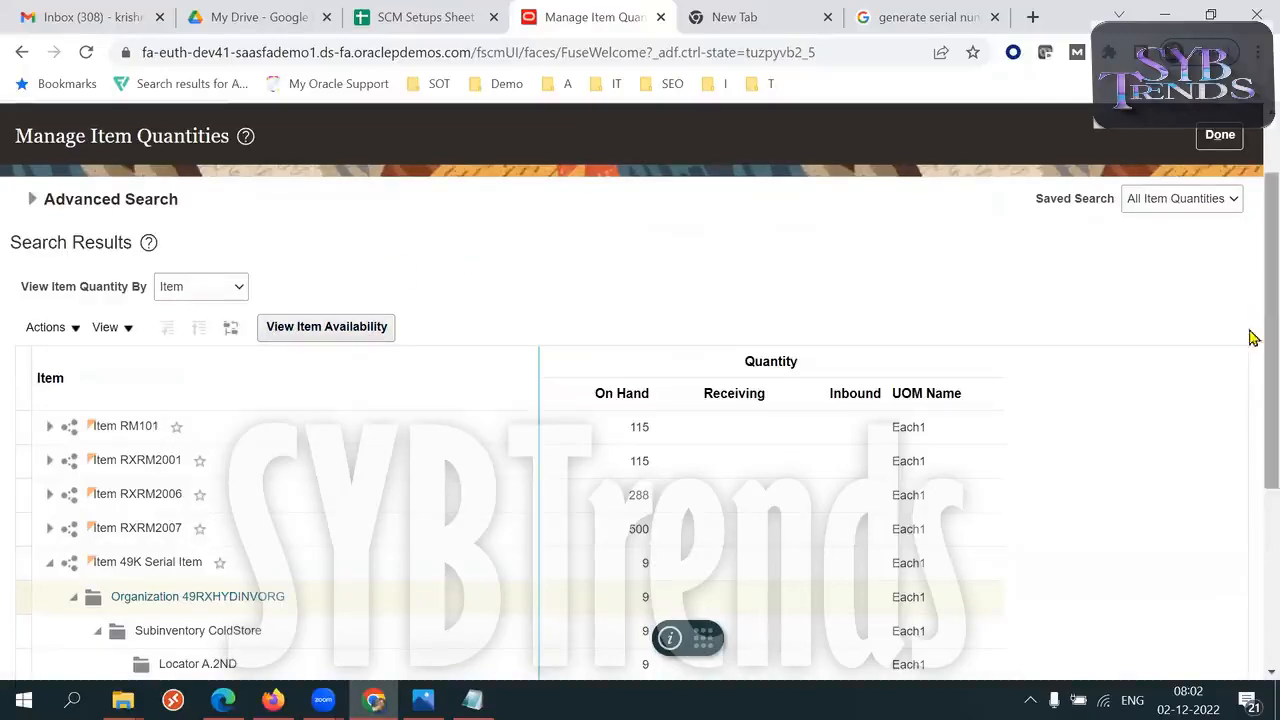
left_click_drag(1251, 309, 1251, 362)
left_click_drag(1251, 437, 1251, 549)
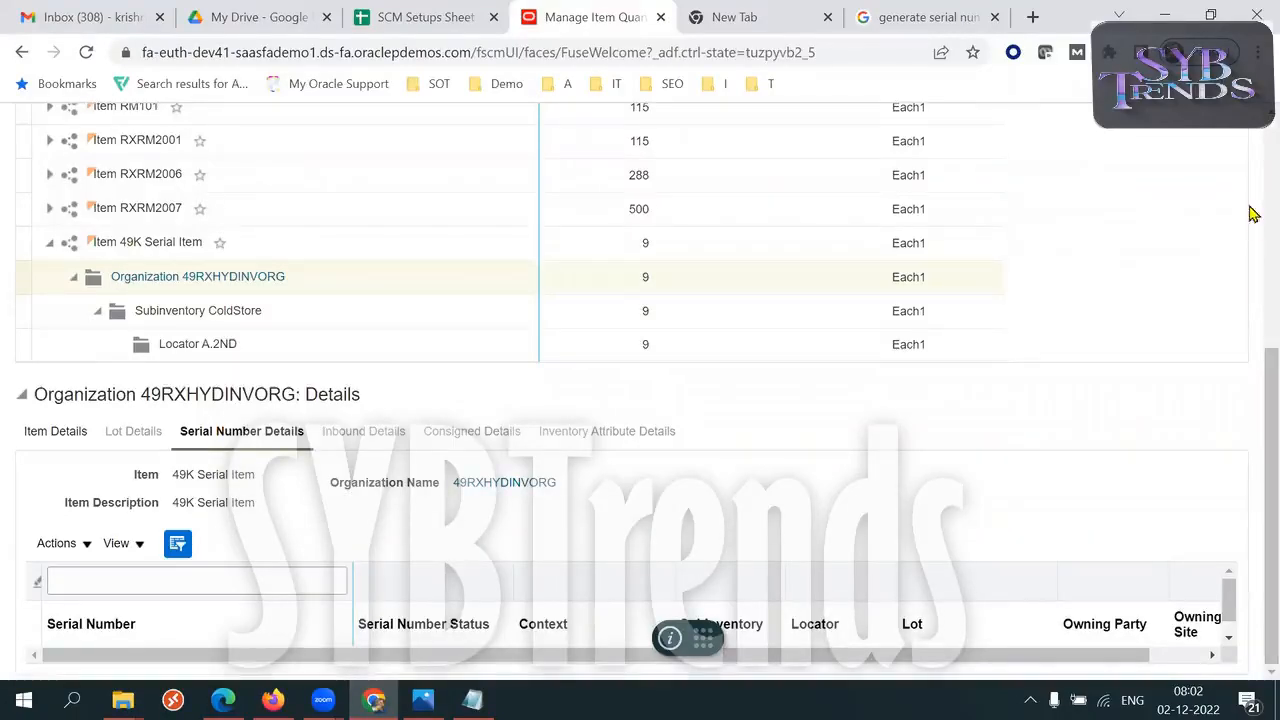
- Zoom the browser page out two levels to view the whole serial number details table for organization 49RXHYDINVORG
left_click(1257, 52)
left_click(1125, 240)
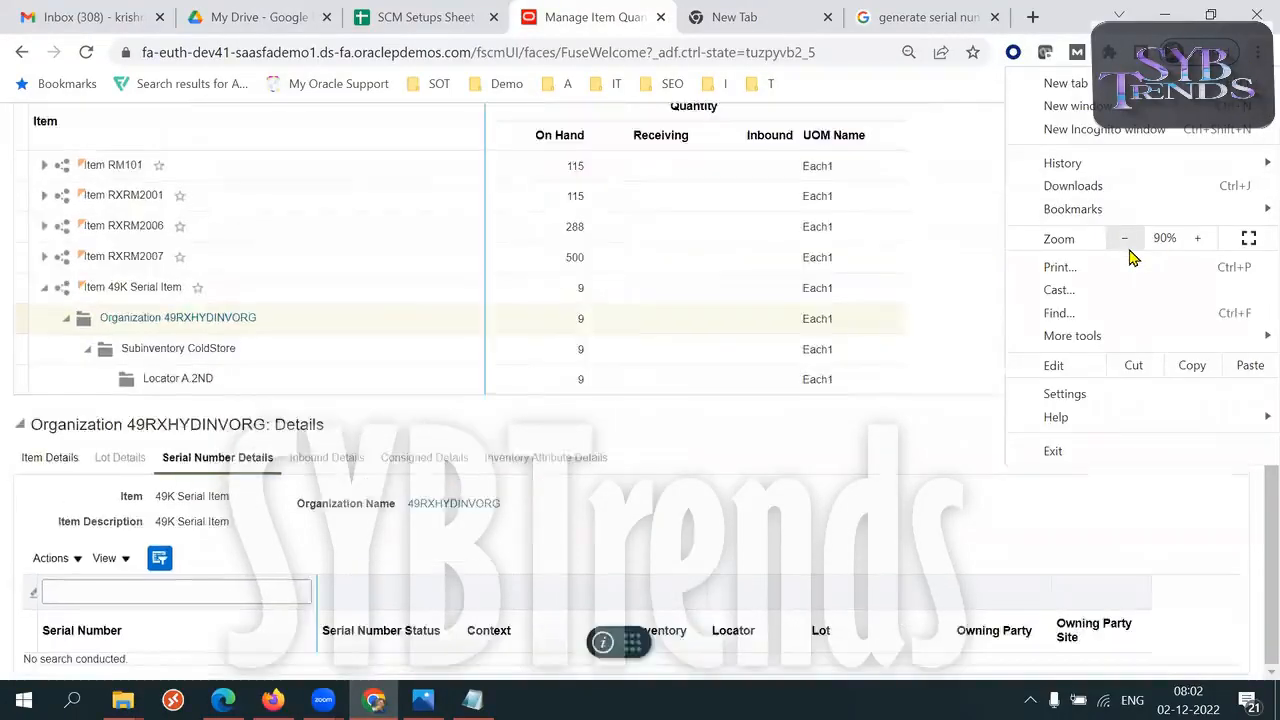
left_click(1125, 240)
left_click(1237, 551)
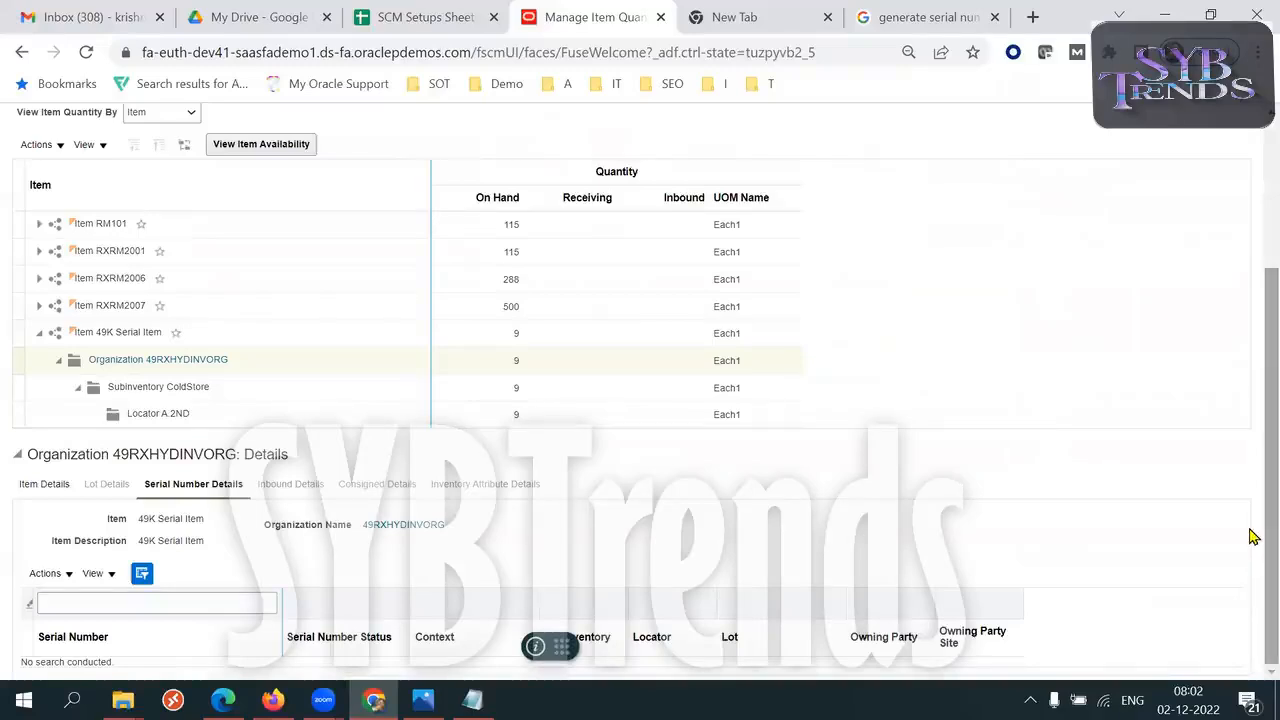
- Close the Chrome window and return to the inventory organization's serial number generation settings in Firefox
left_click(1257, 14)
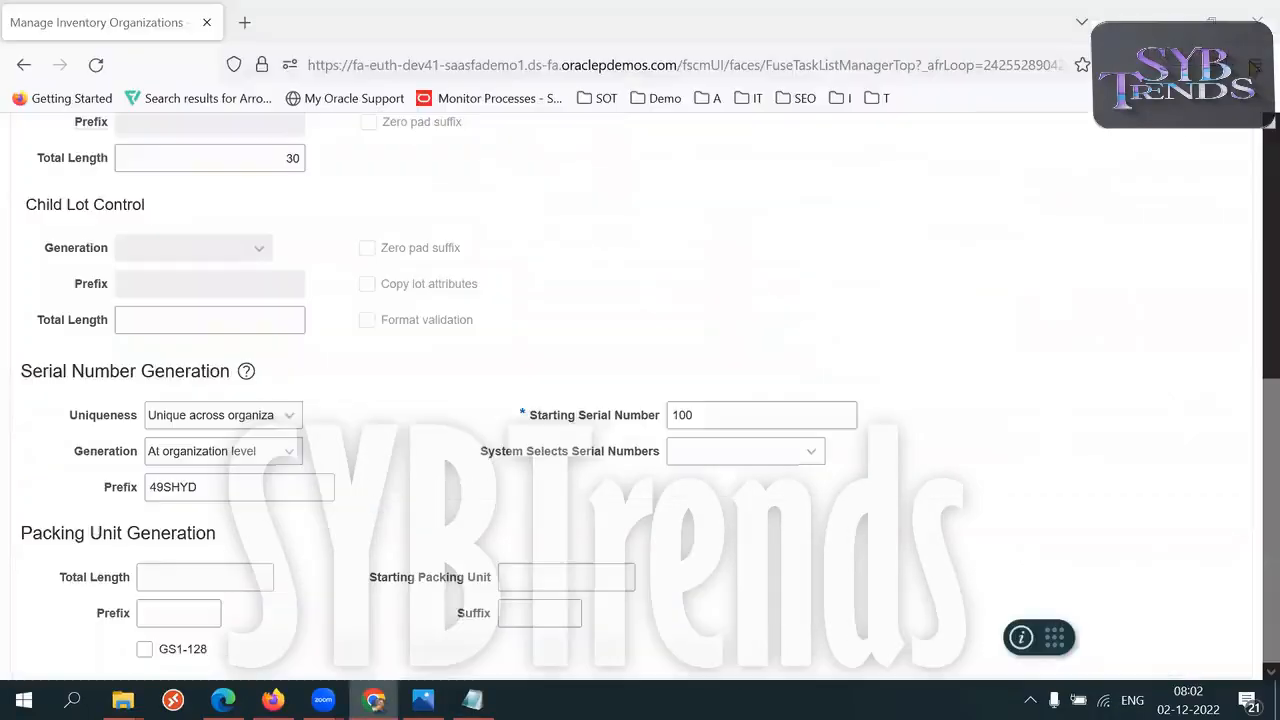
left_click_drag(1255, 417, 1255, 133)
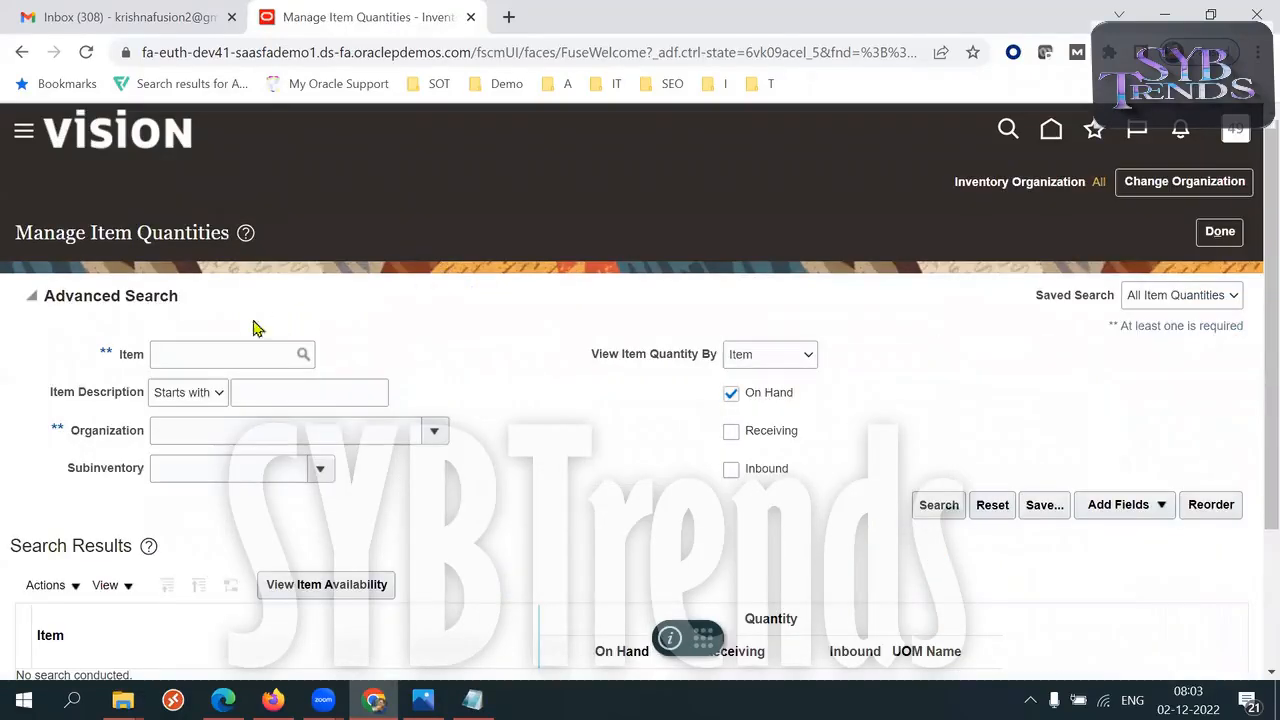
- Search the on-hand item quantities for 49K Serial Item on the Manage Item Quantities page in Chrome
left_click(190, 355)
type("49K Ser")
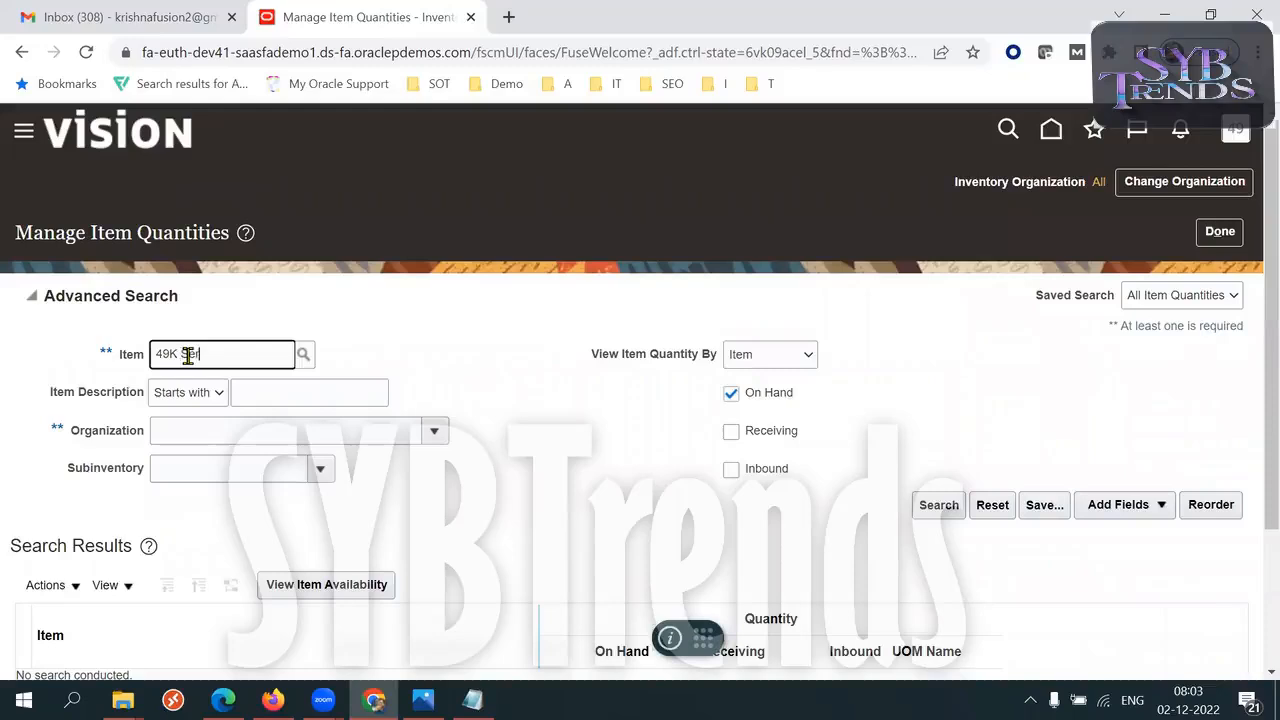
type("ial Item")
key("Tab")
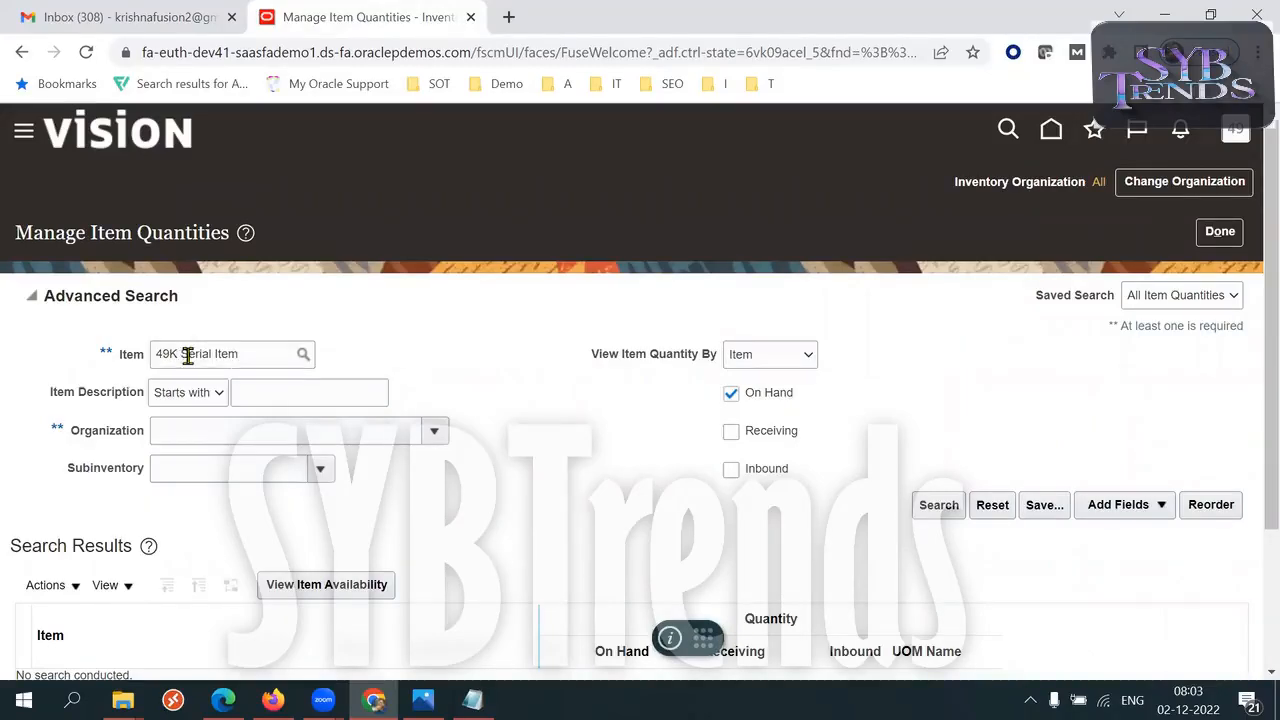
scroll(1251, 465, "down", 1)
left_click(940, 436)
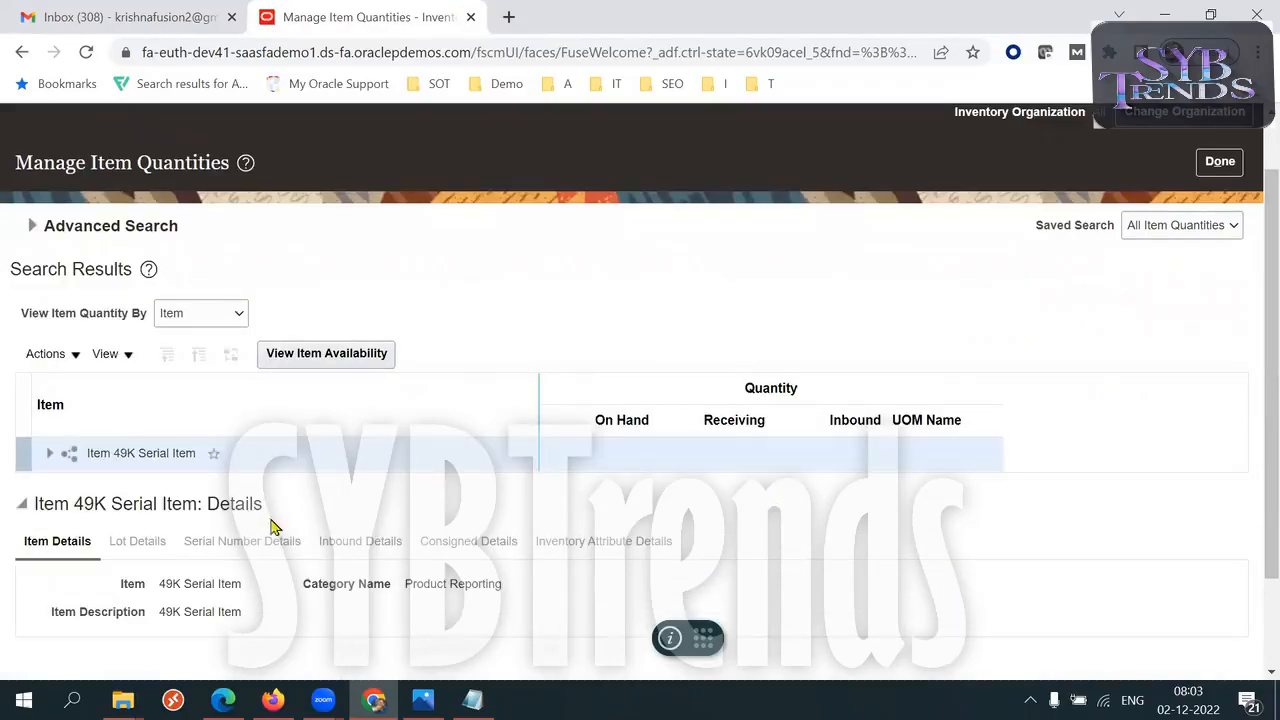
- Expand the 49K Serial Item search result down to Locator A.2ND and select the locator
left_click(49, 453)
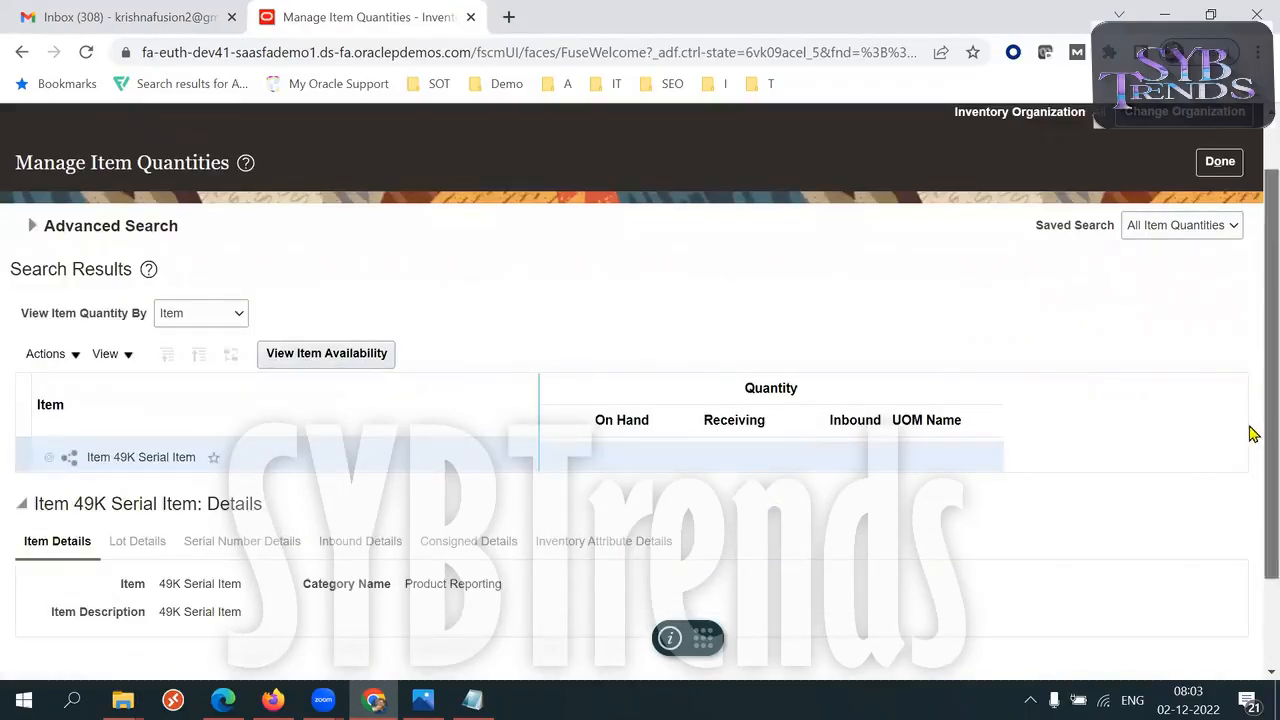
scroll(1251, 434, "down", 1)
left_click(73, 424)
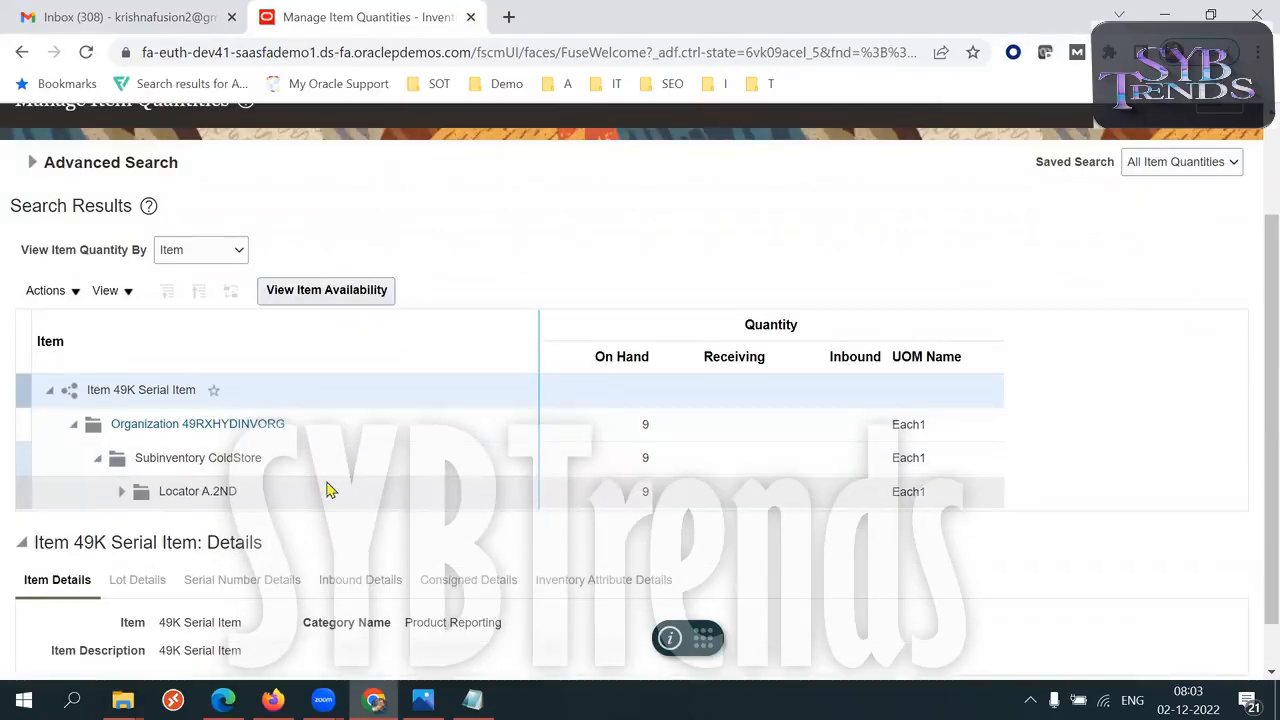
left_click(124, 492)
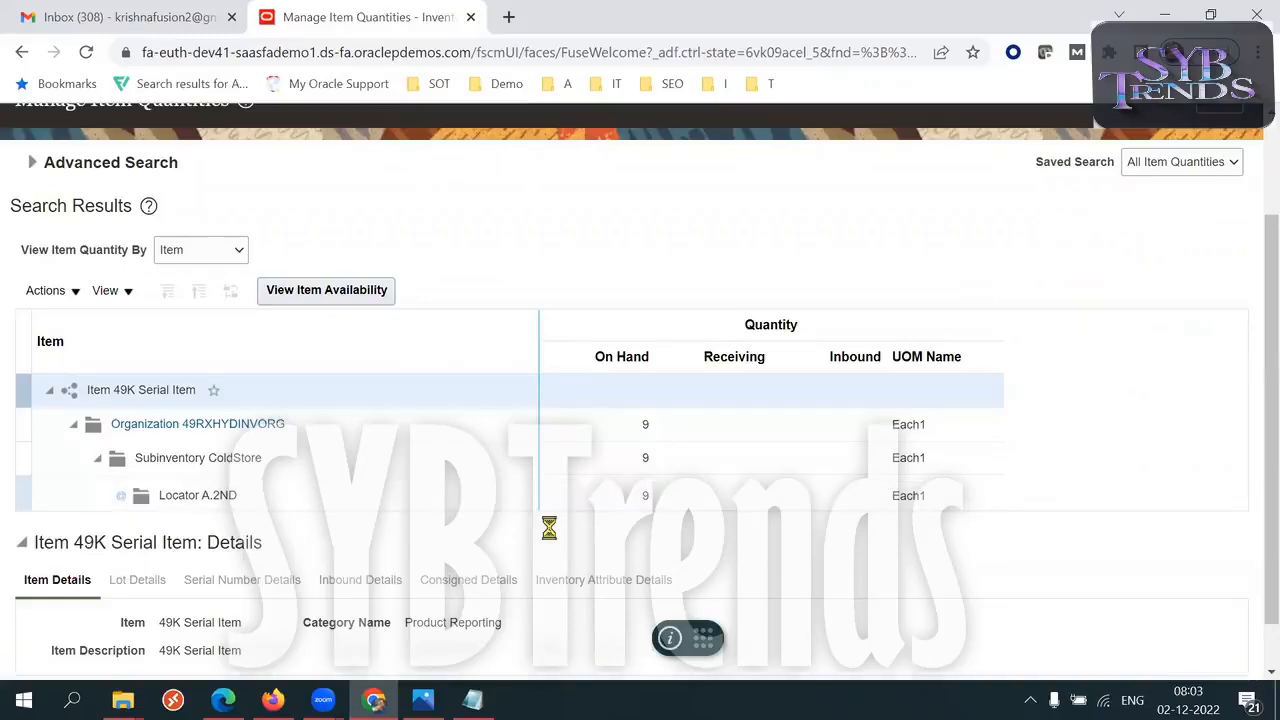
left_click(450, 500)
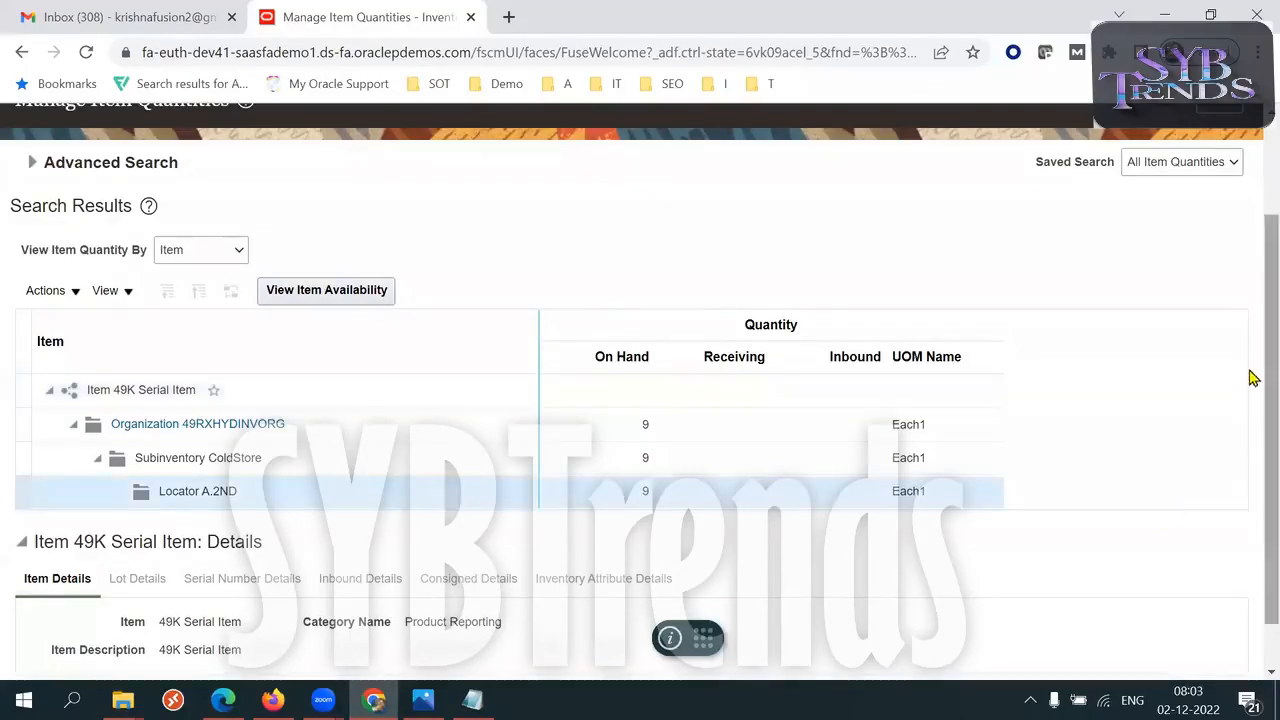
- Open the Serial Number Details of Locator A.2ND from the item-specific search and examine its serial numbers
scroll(329, 460, "down", 1)
left_click(240, 522)
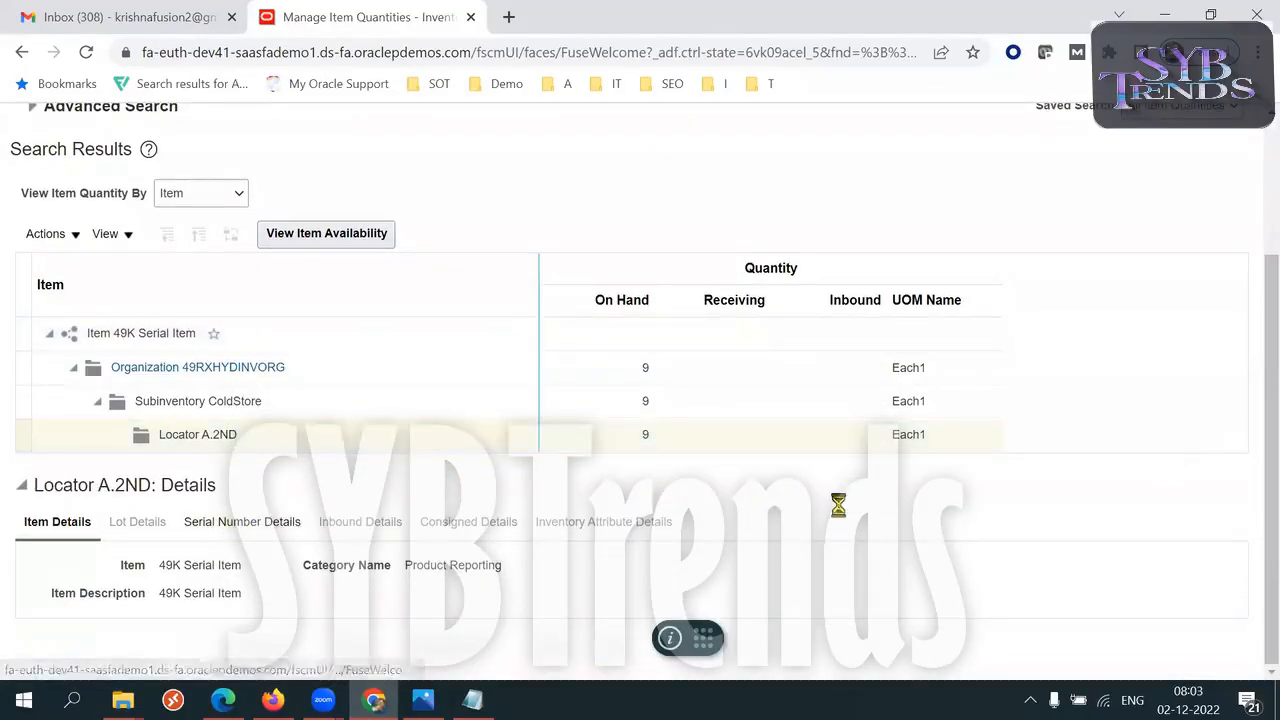
scroll(1254, 525, "down", 2)
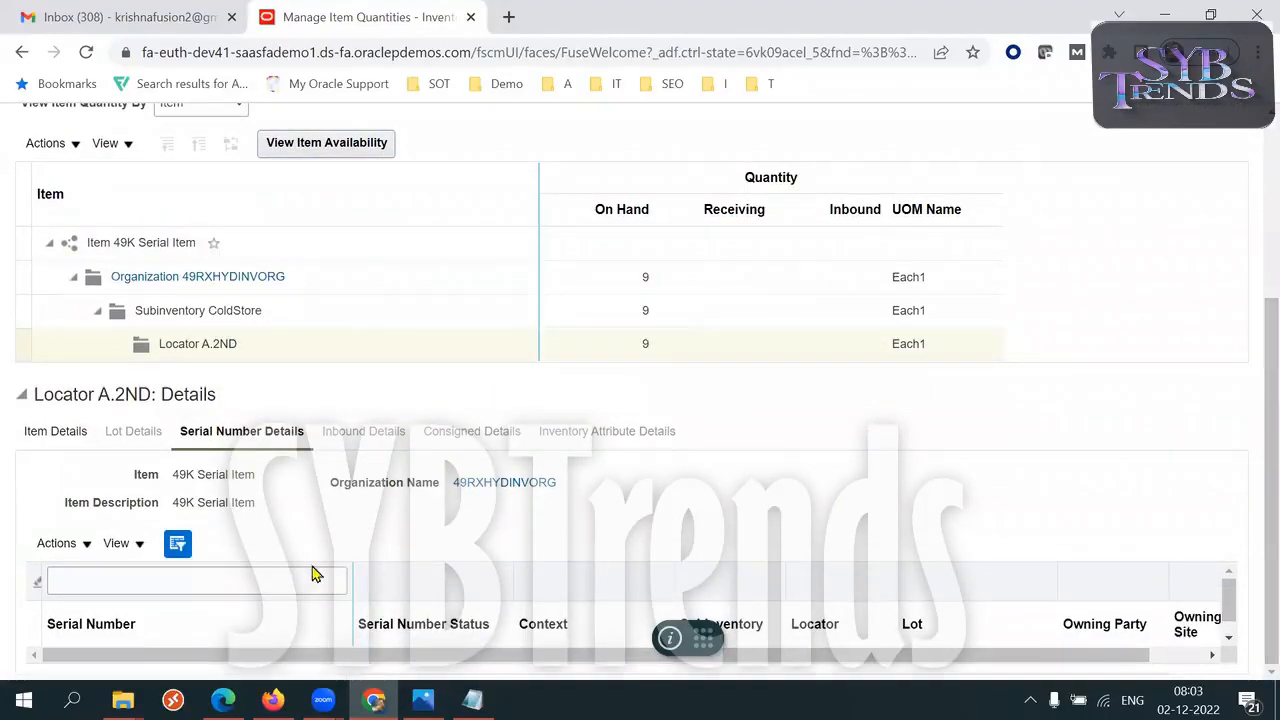
- Show all columns in the serial number details table and examine its contents
left_click(127, 553)
mouse_move(206, 349)
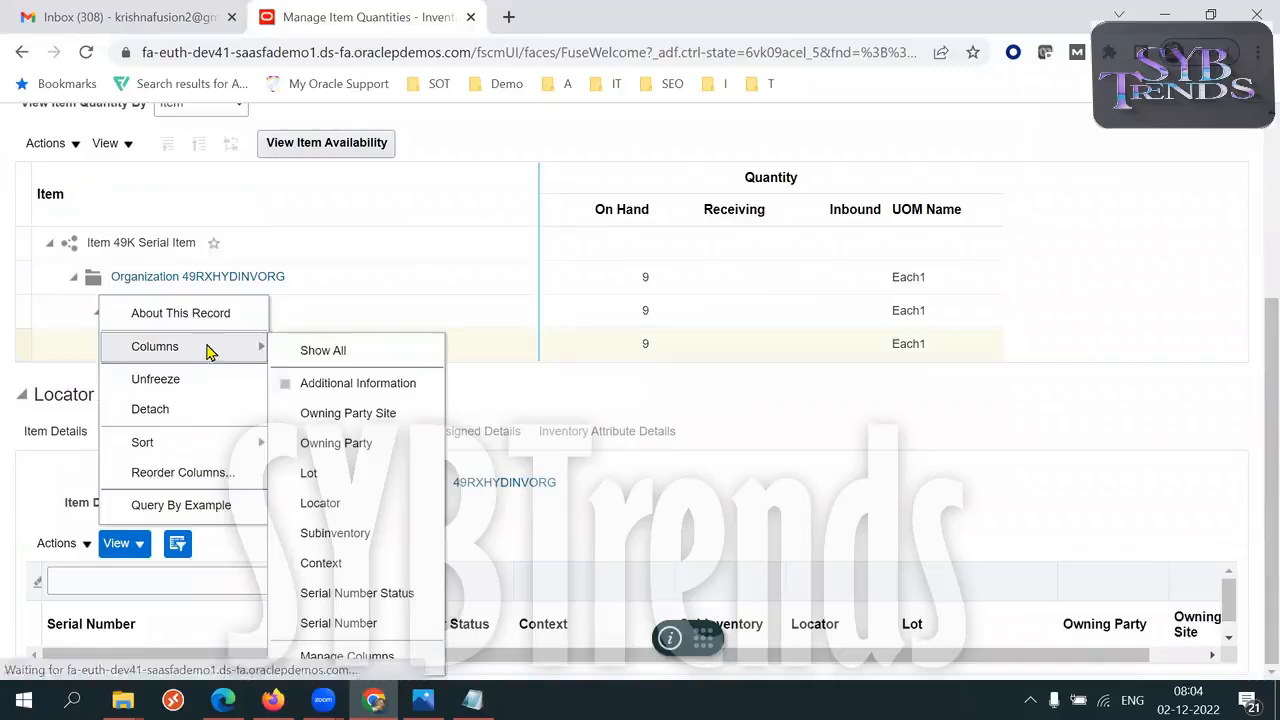
left_click(323, 360)
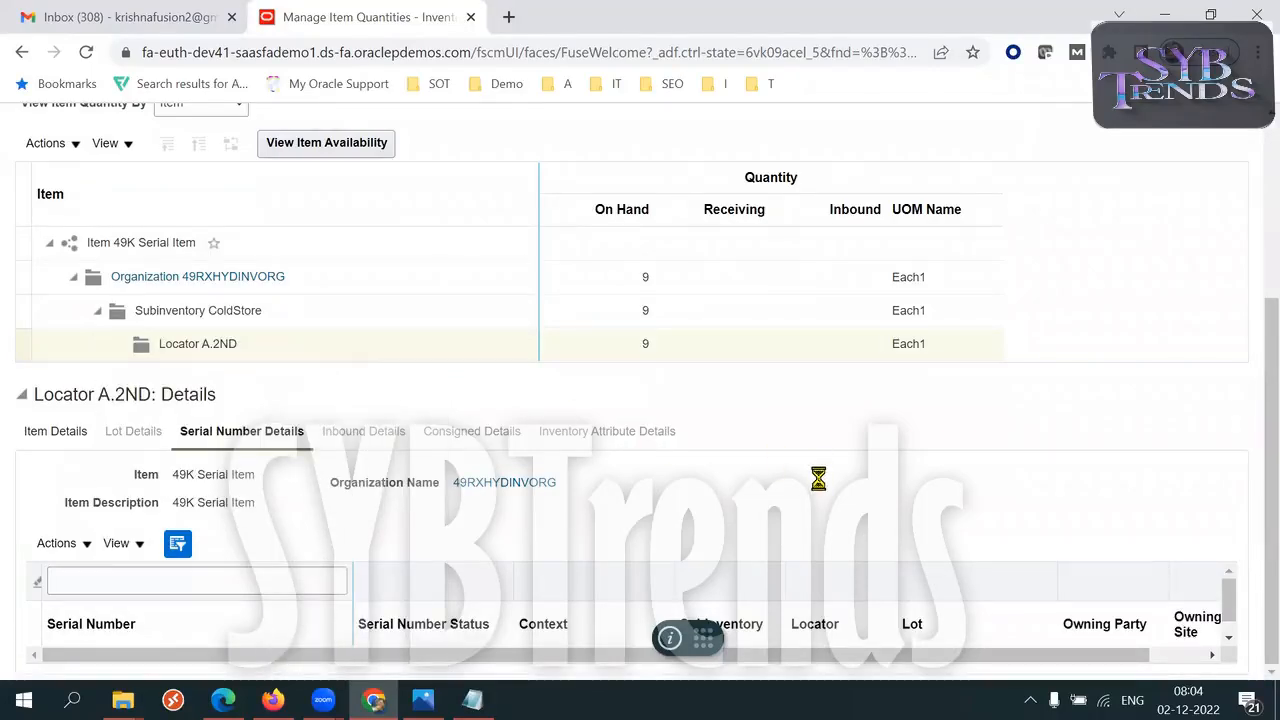
left_click(1229, 638)
left_click_drag(934, 655, 747, 669)
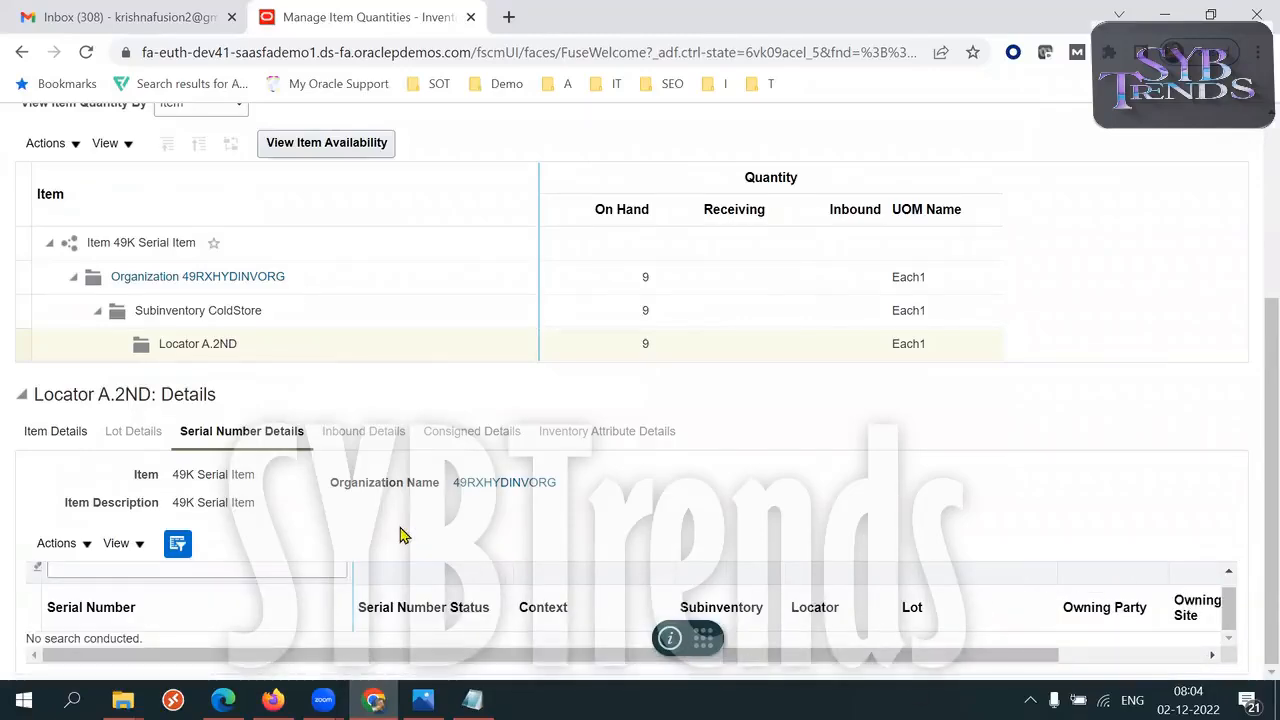
- Change the item in the advanced search to 49K Lot Item and search its on-hand quantities
left_click_drag(1268, 523, 1268, 414)
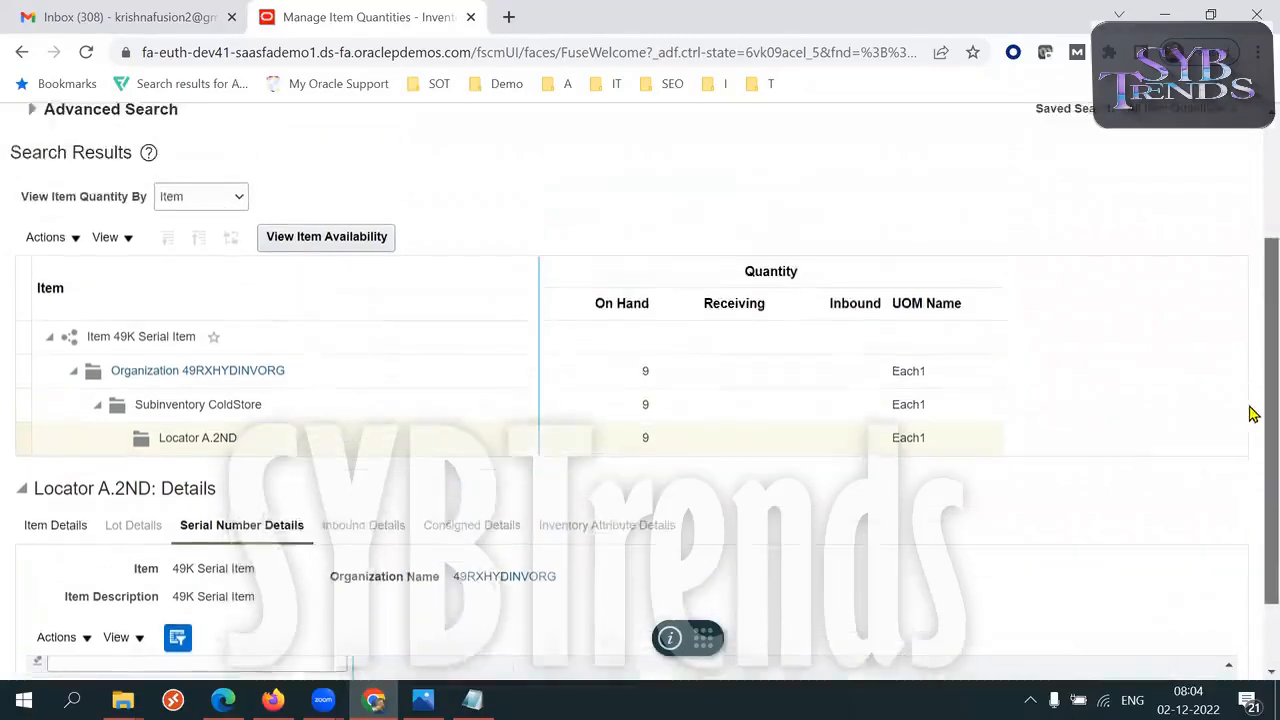
left_click(33, 187)
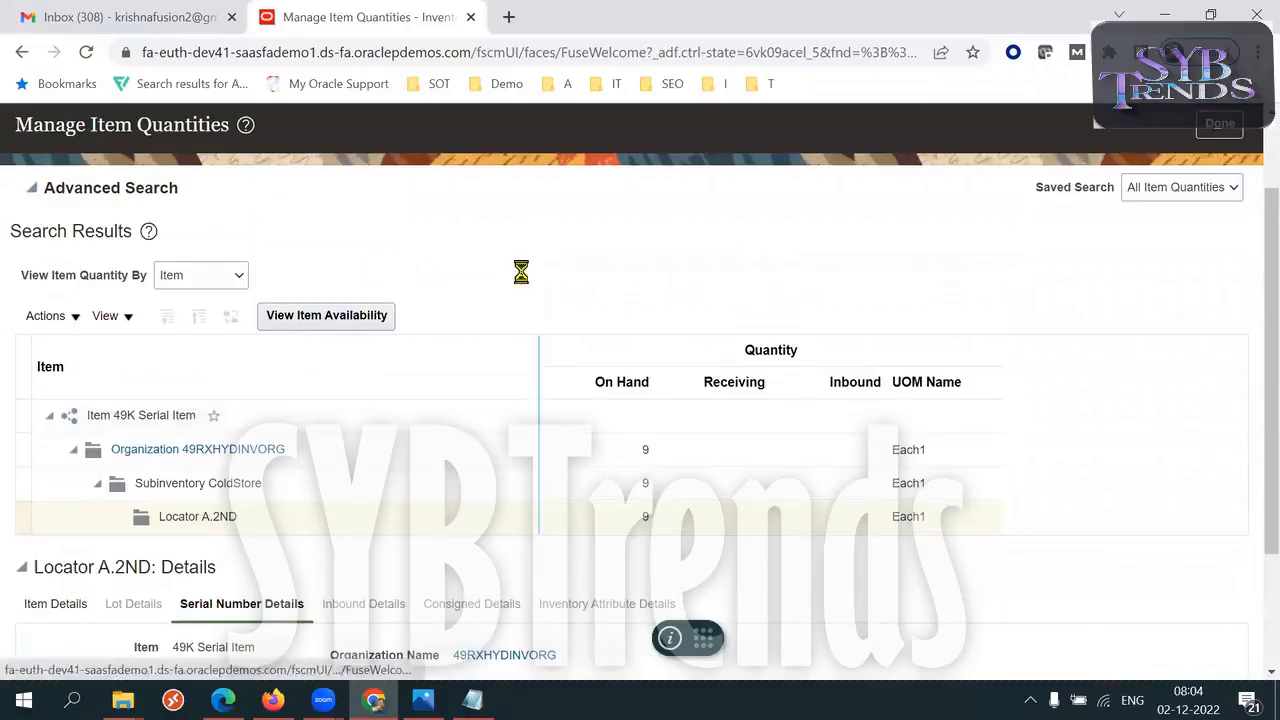
left_click_drag(186, 246, 366, 269)
key("BackSpace")
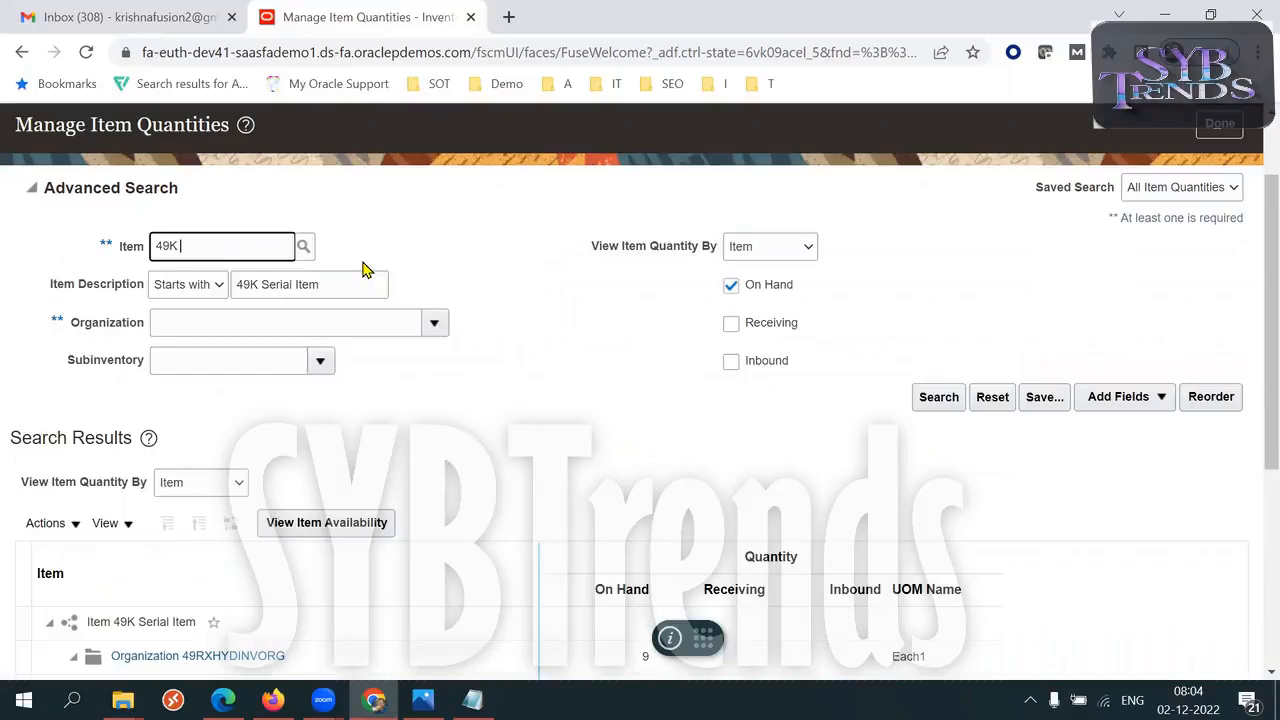
type("Lot Item")
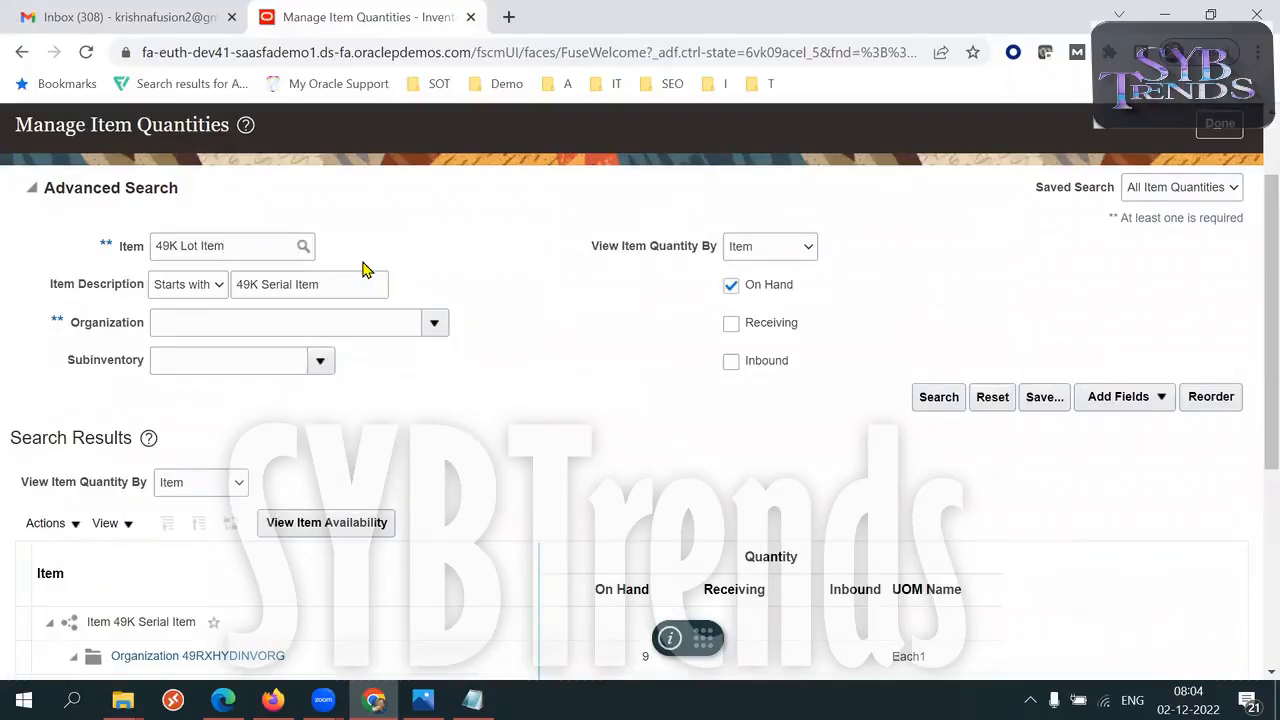
left_click(938, 397)
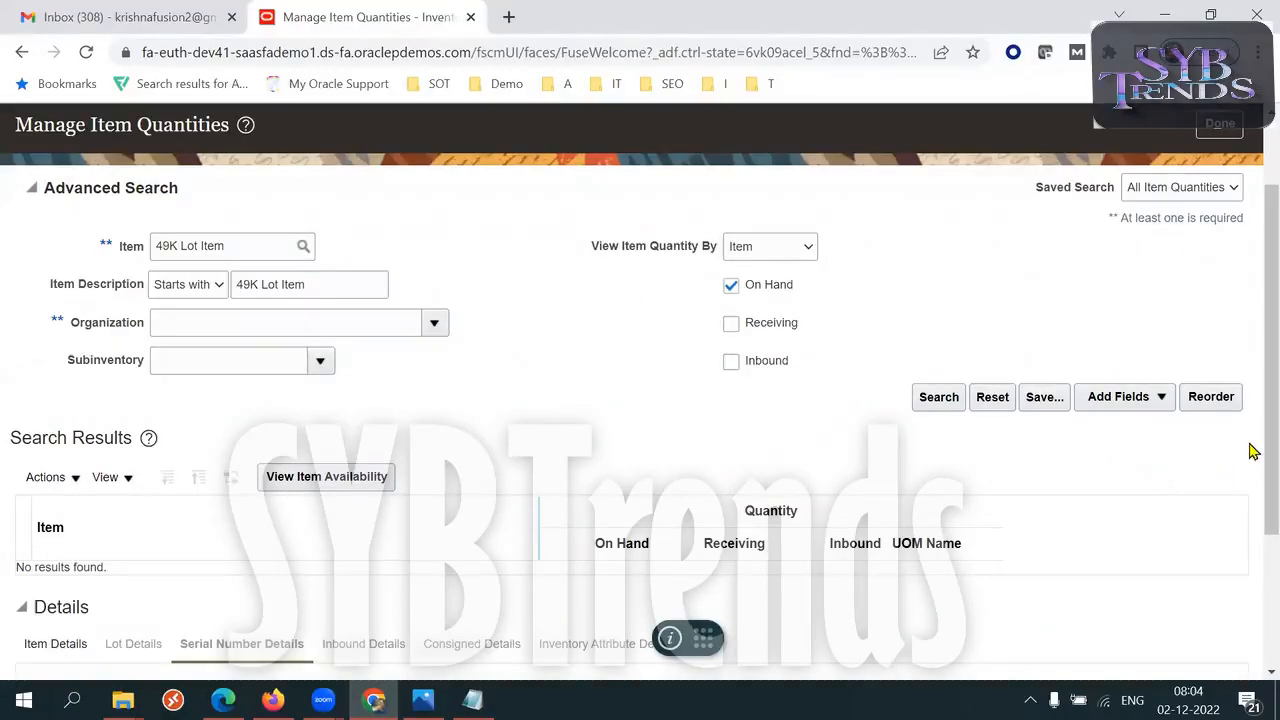
scroll(1252, 430, "up", 1)
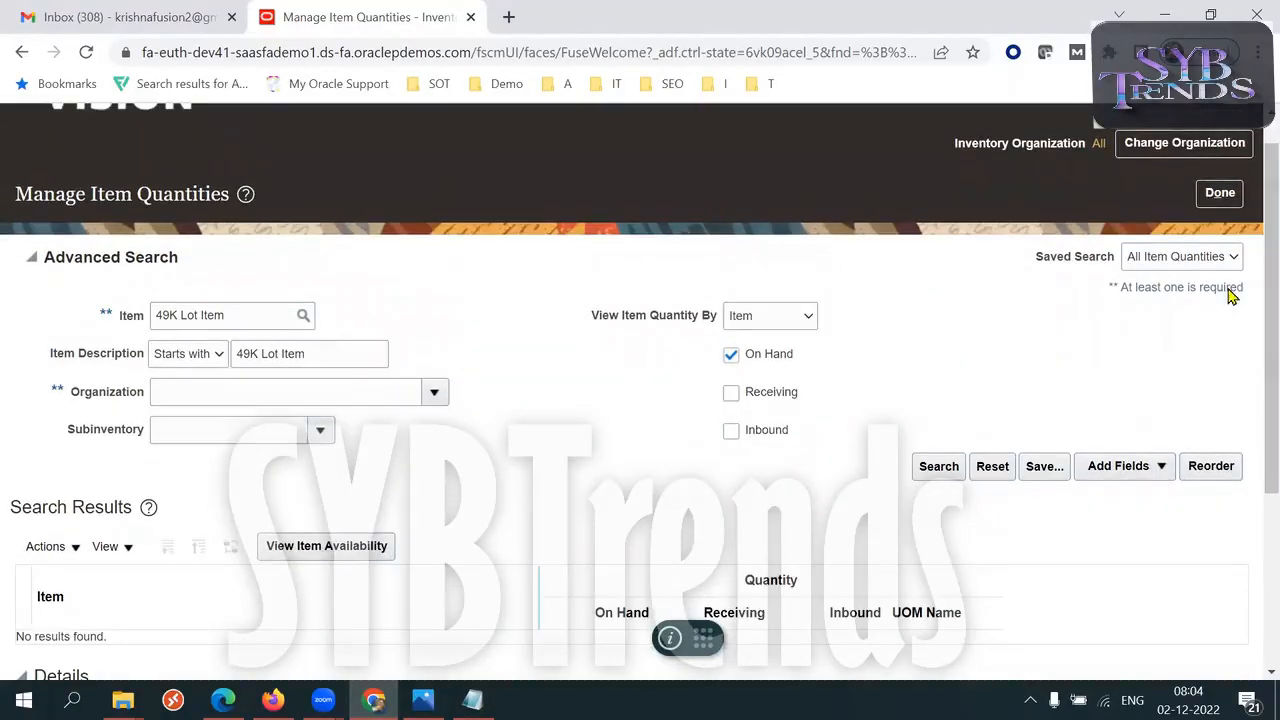
- Finish with the item quantities and open Manage Serial Numbers for organization 49RXHYDINVORG
left_click(1220, 193)
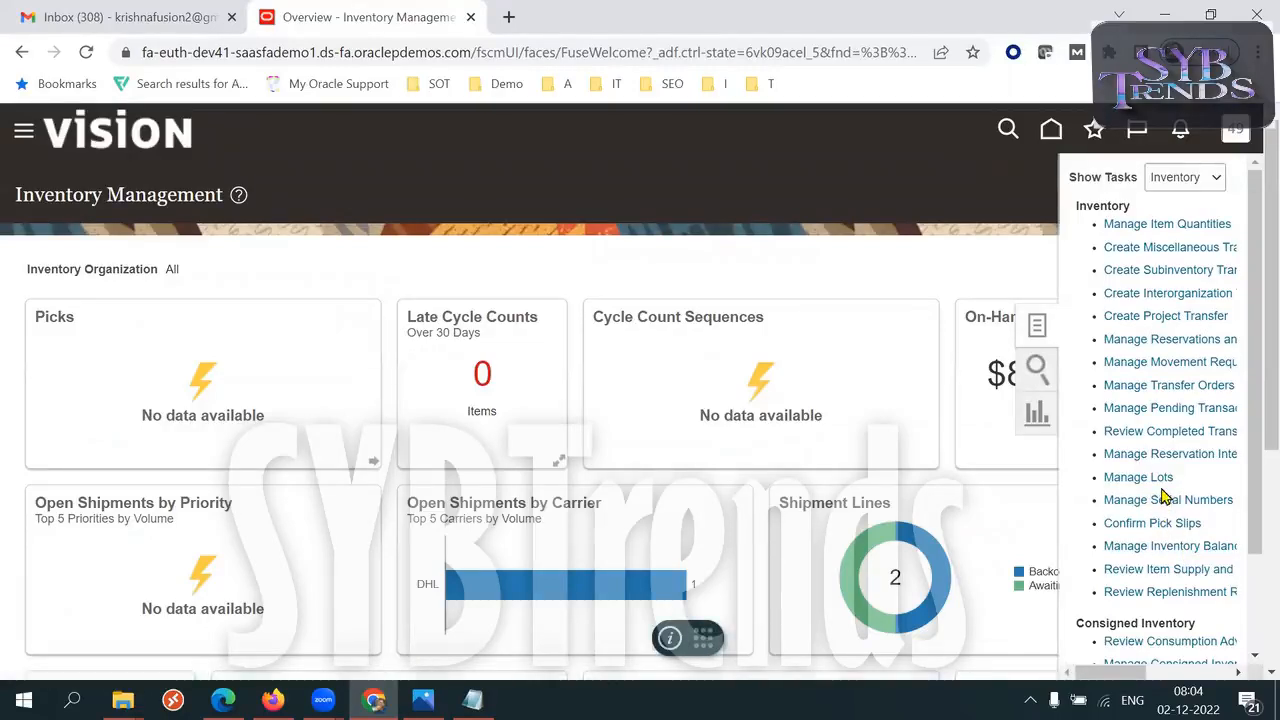
left_click(1155, 502)
left_click(827, 390)
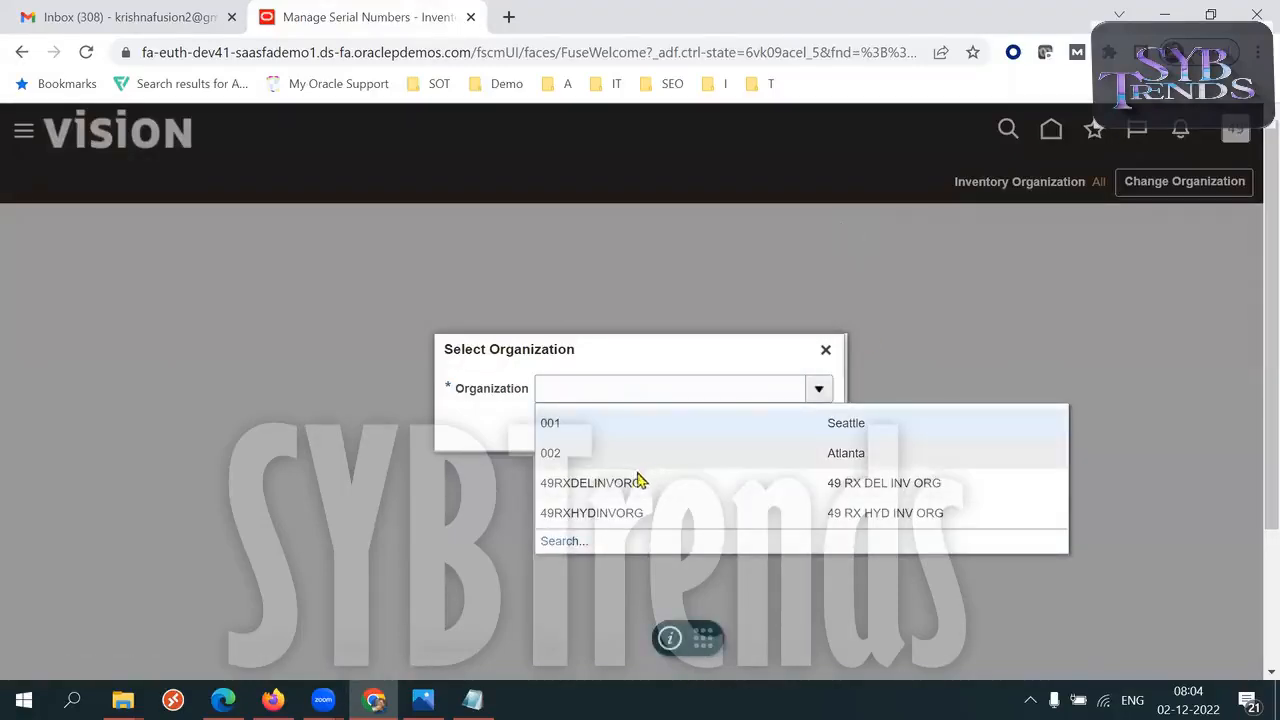
left_click(591, 513)
left_click(756, 426)
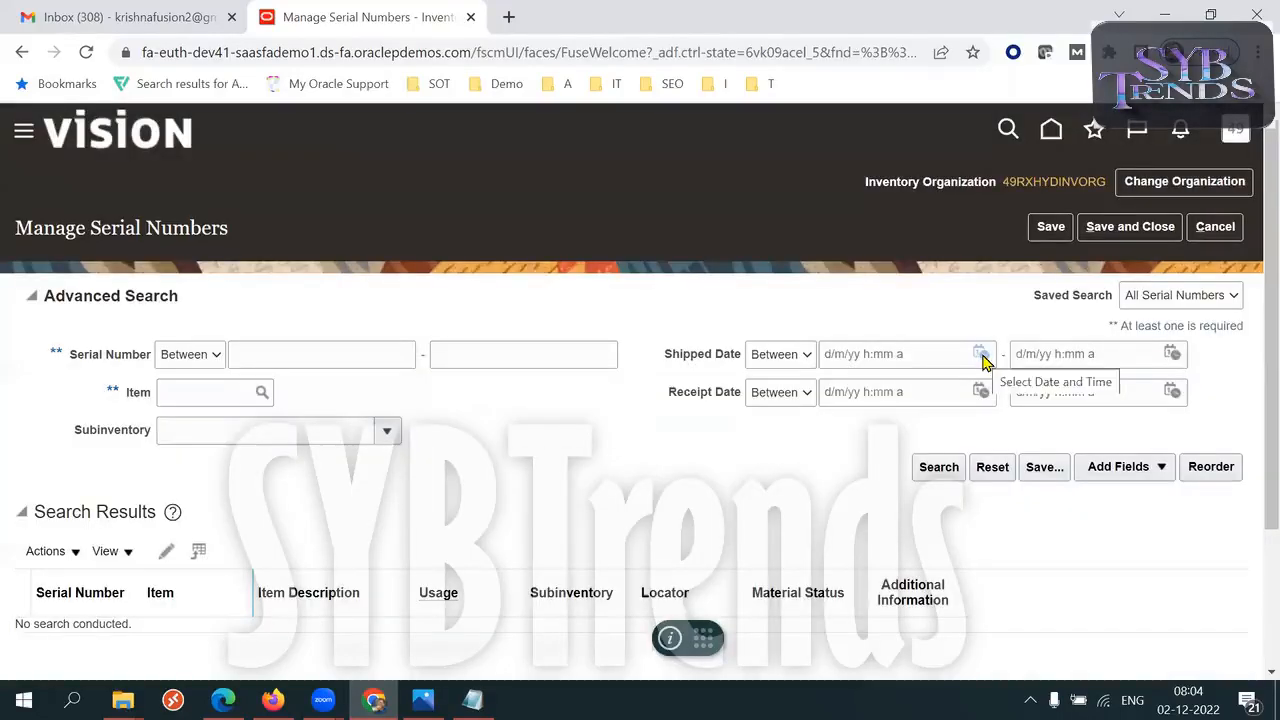
- Try to pick 49K Serial Item as the search item and run the serial number search
scroll(1248, 471, "down", 1)
left_click(262, 345)
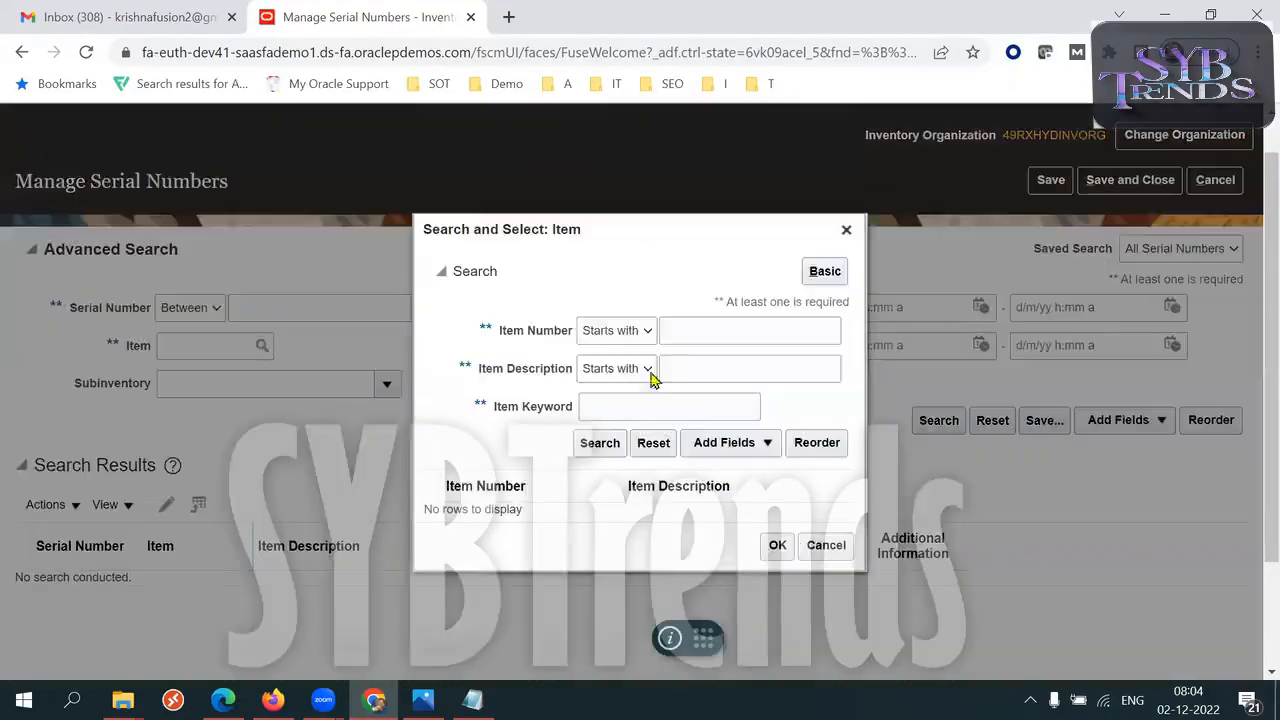
left_click(703, 333)
type("49K Serial Item")
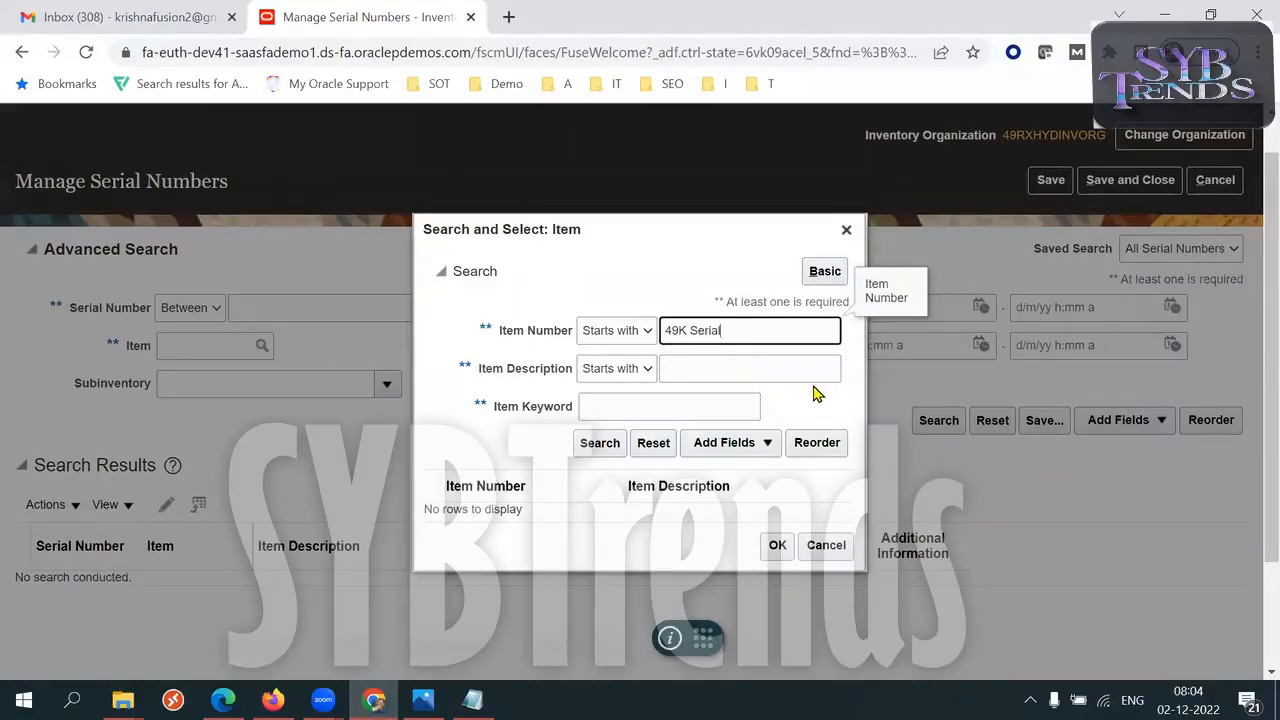
left_click(597, 444)
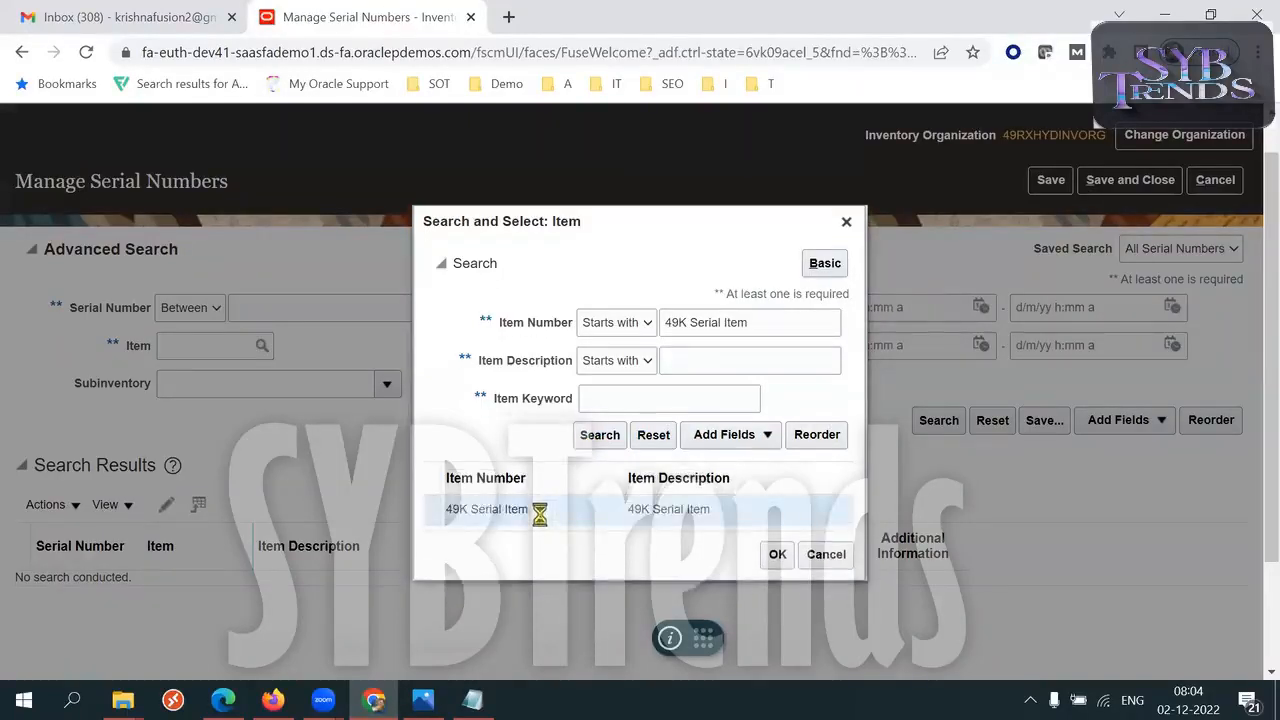
left_click(778, 557)
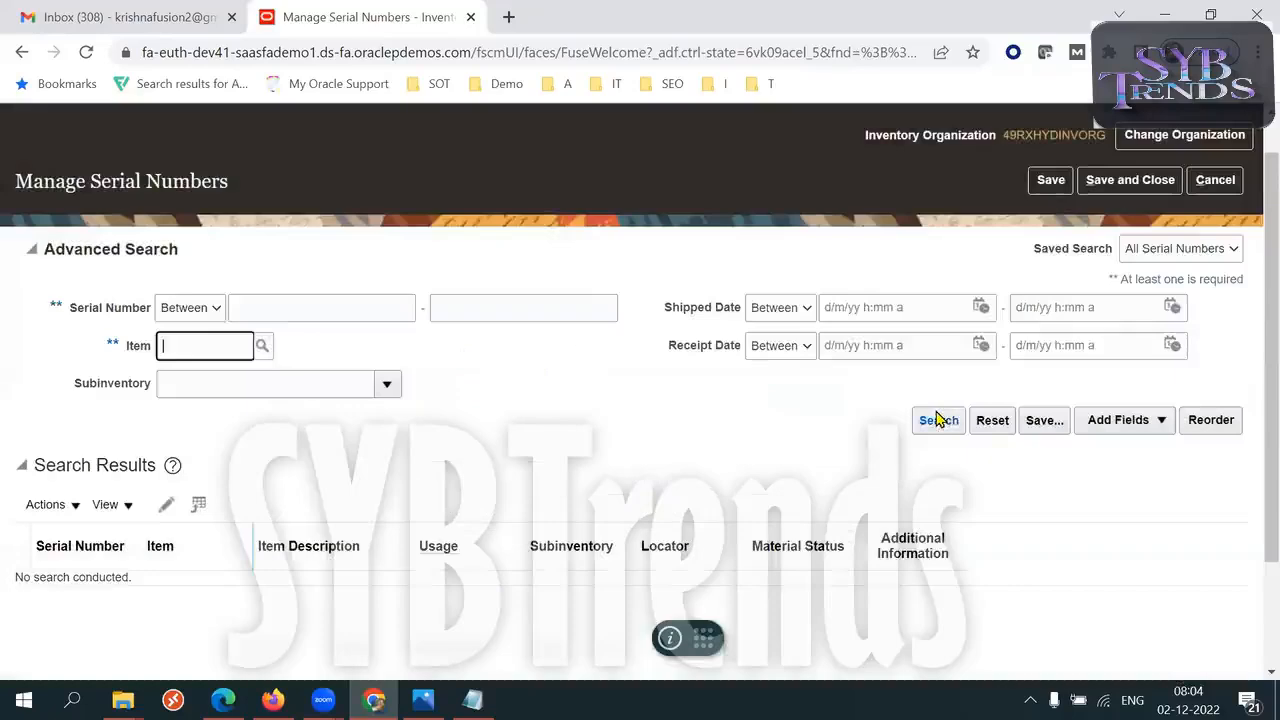
left_click(933, 420)
- Look up and select 49K Serial Item as the item, and search its serial numbers in full-screen view
left_click(263, 348)
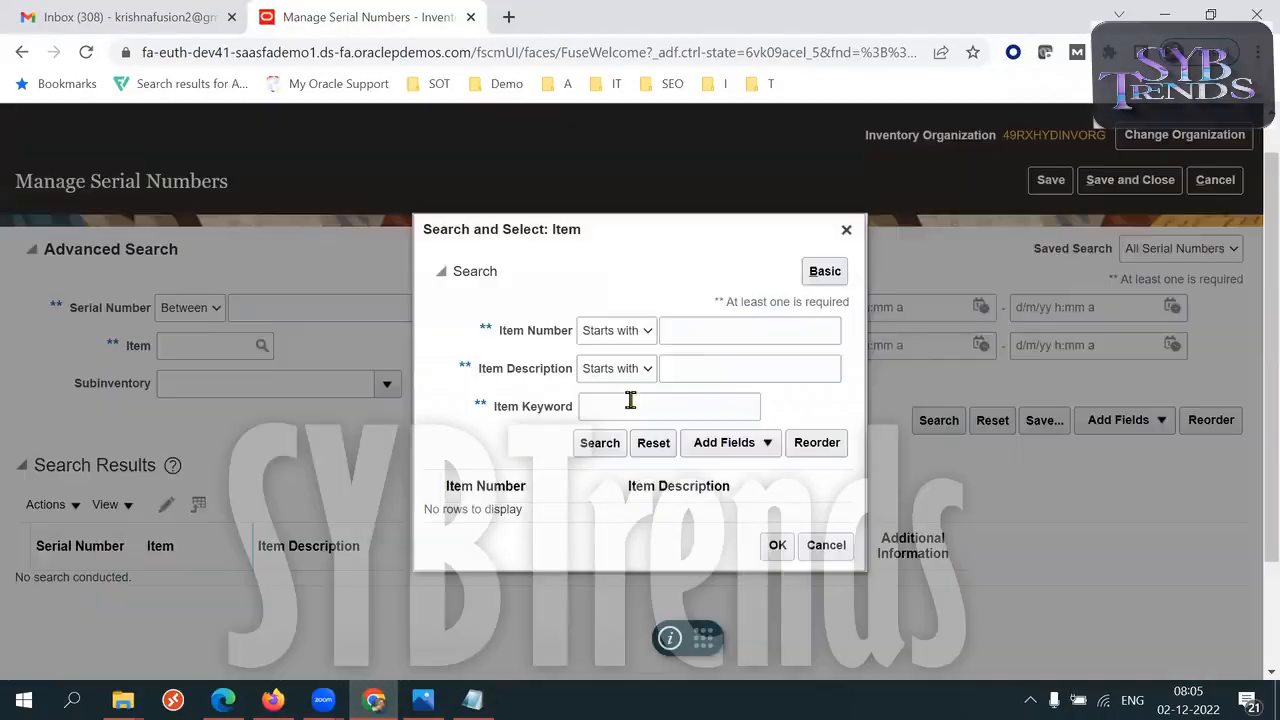
left_click(723, 324)
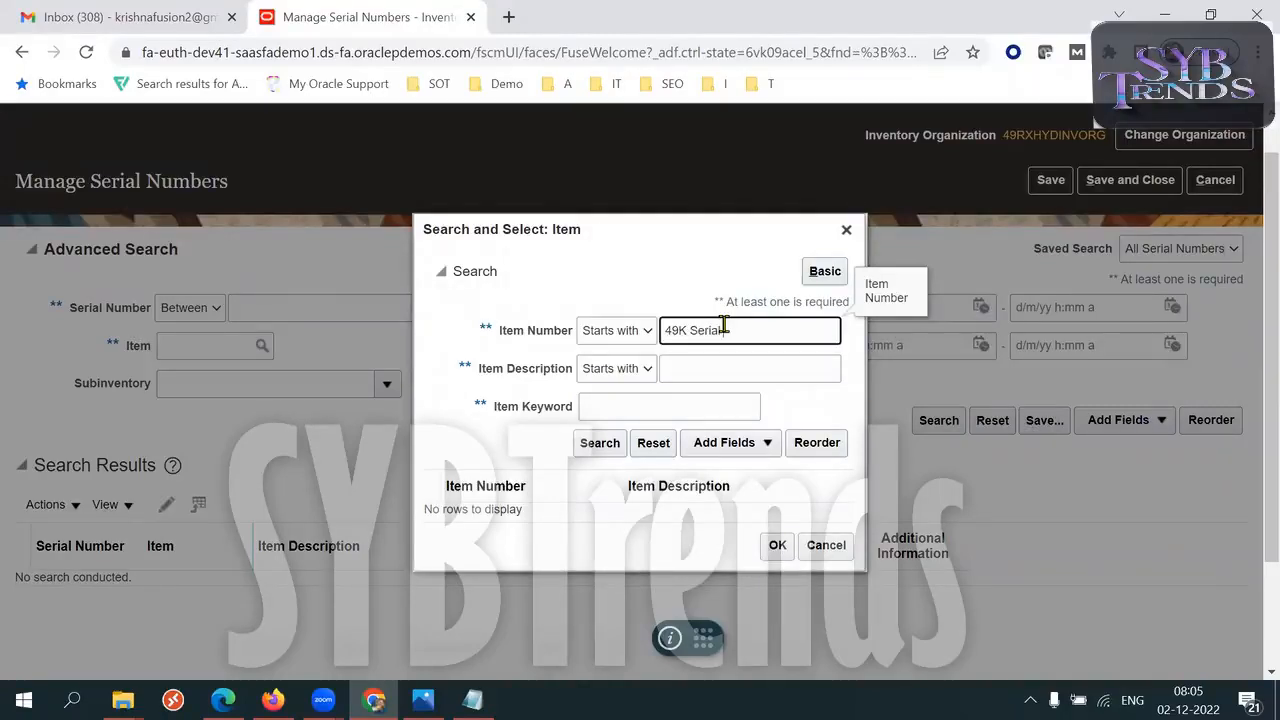
key("Return")
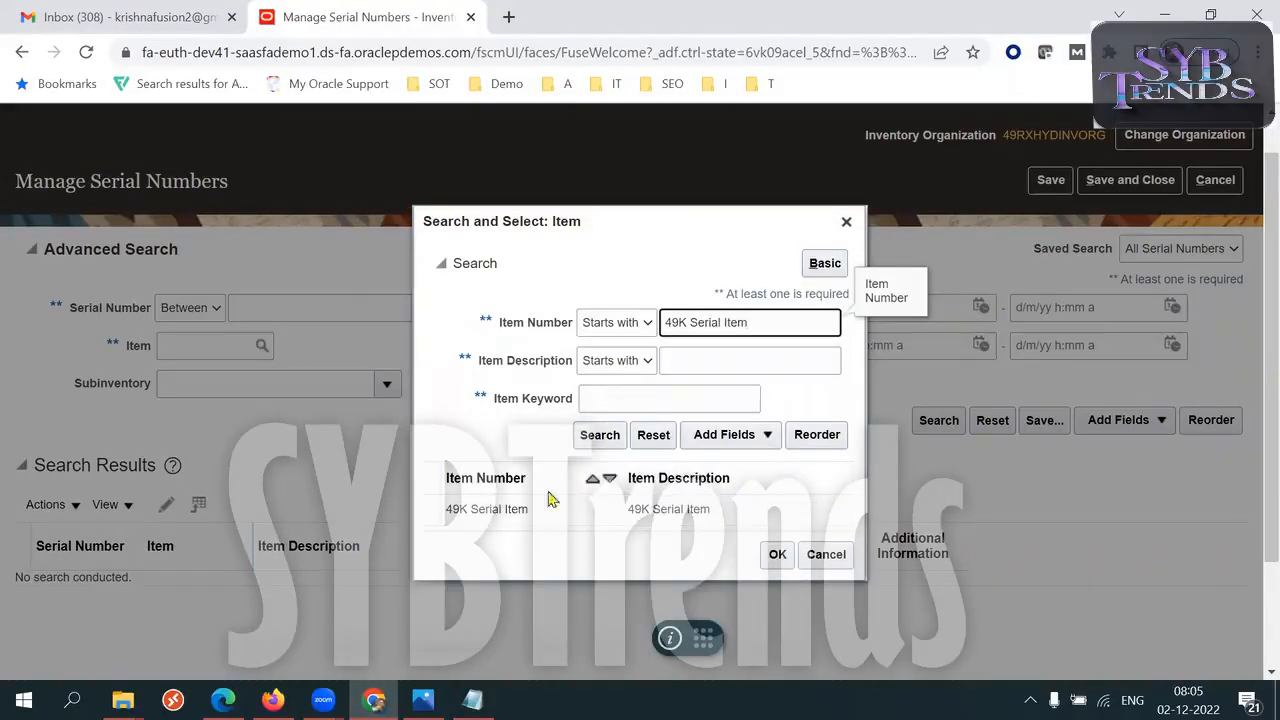
left_click(549, 498)
left_click(775, 555)
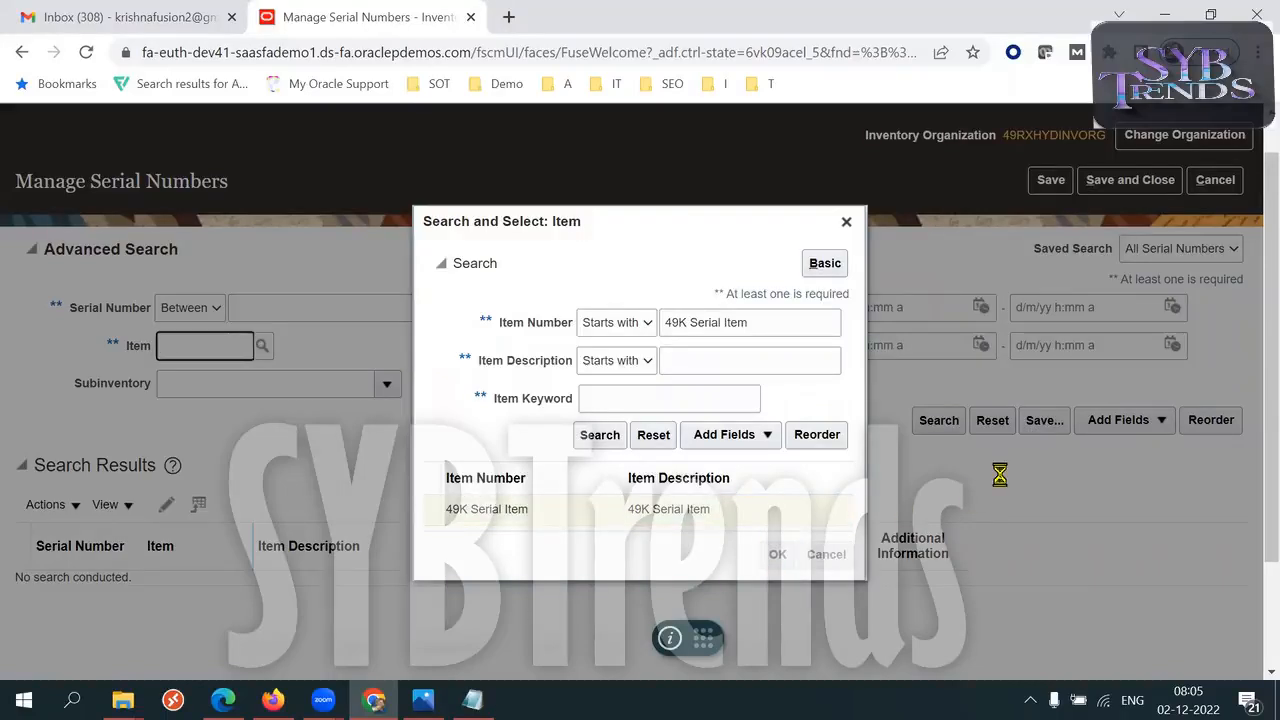
key("F11")
left_click(960, 320)
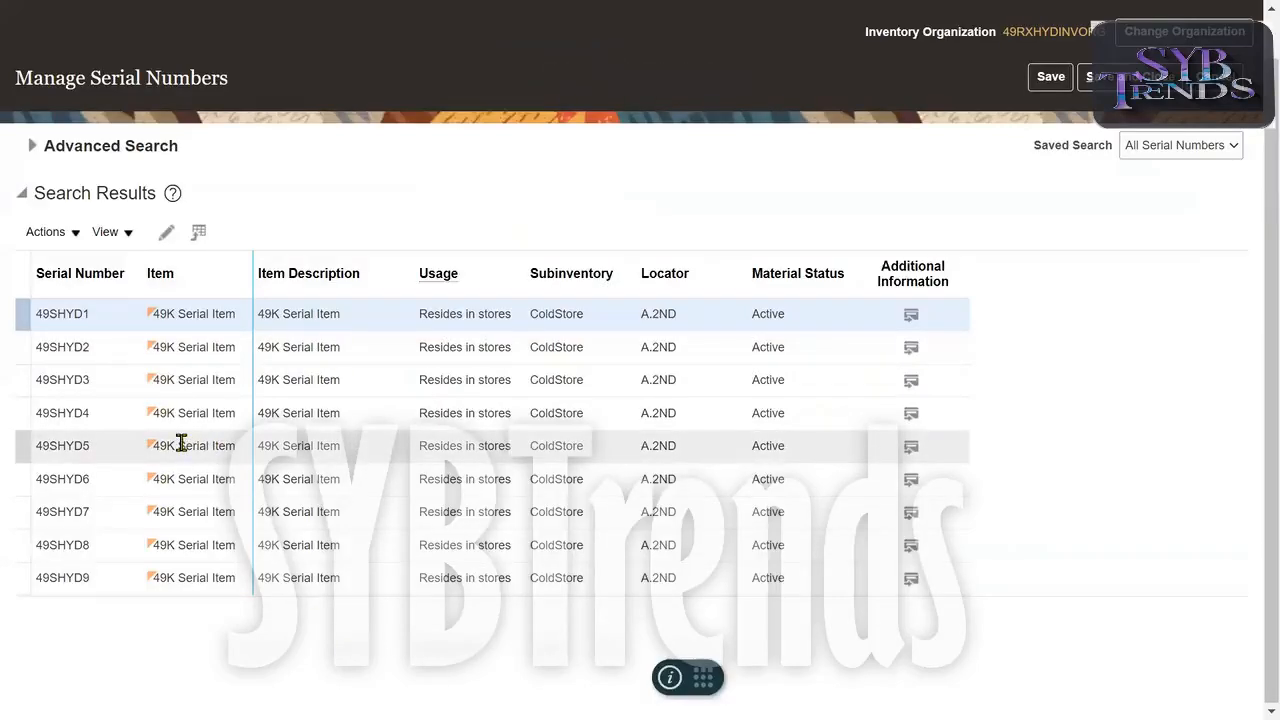
- Examine the serial numbers from 49SHYD1 to 49SHYD9 and their material status in the search results
left_click(59, 273)
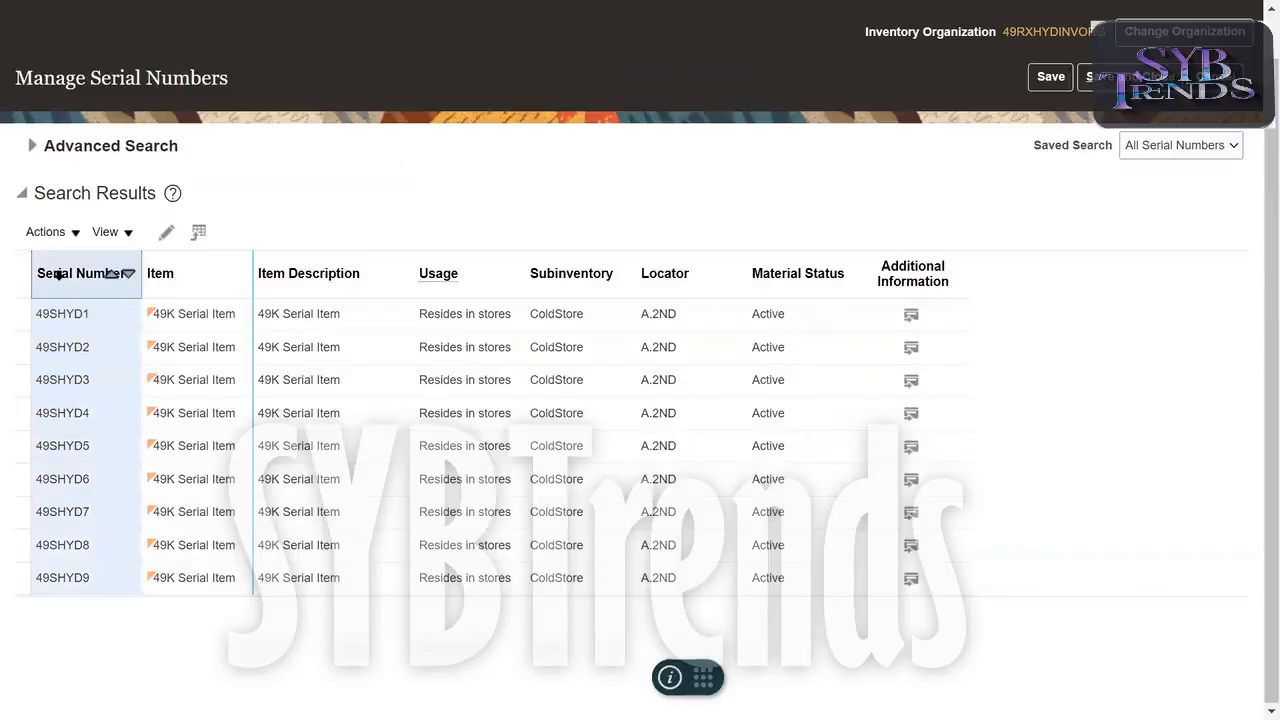
left_click(78, 315)
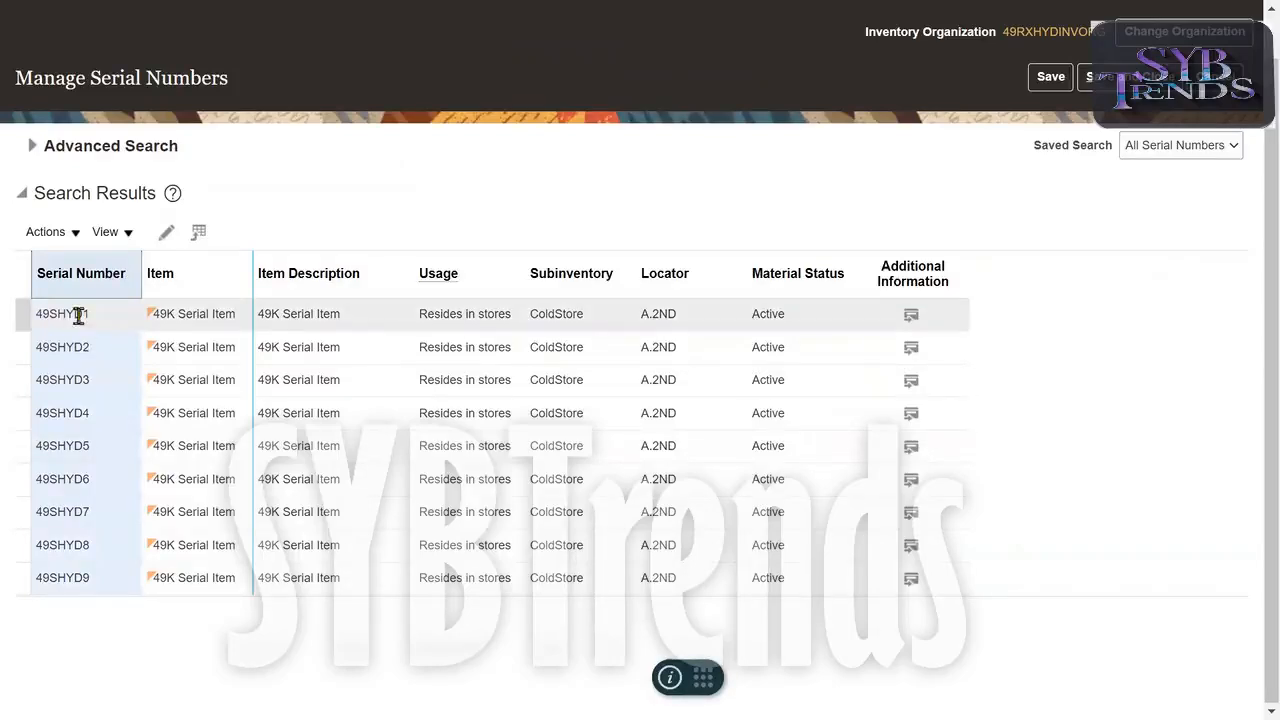
double_click(763, 325)
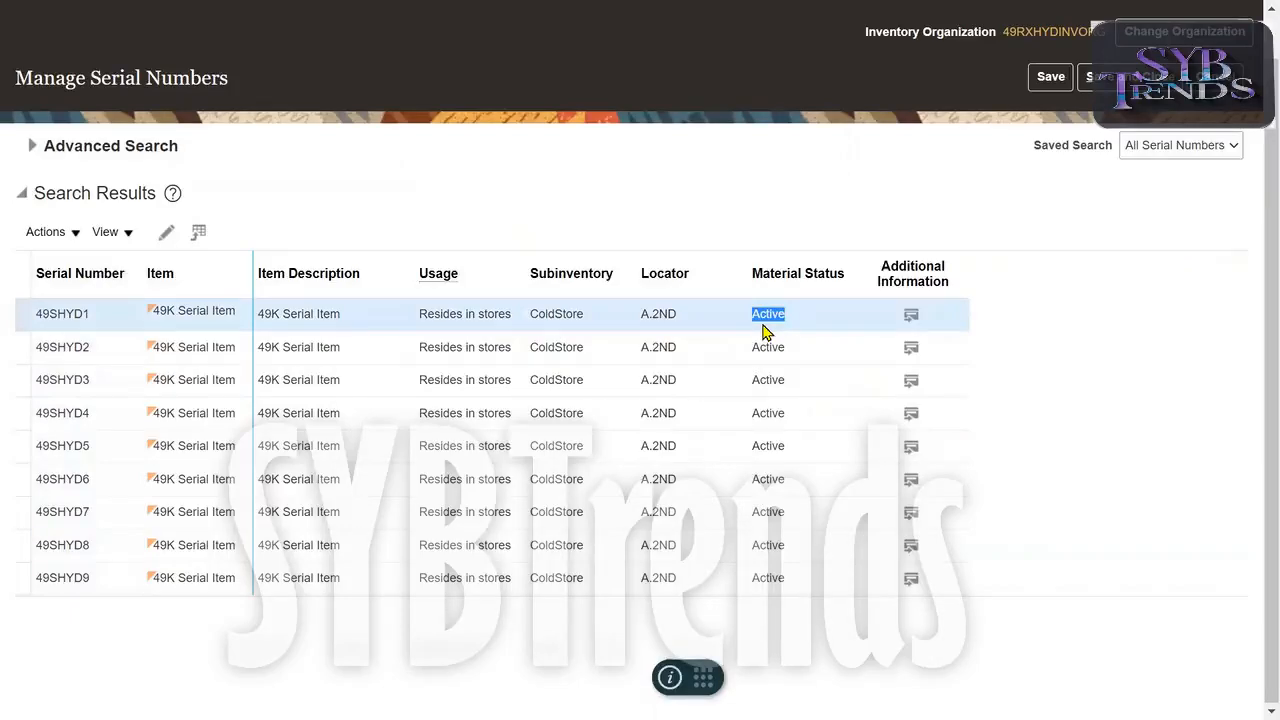
left_click(94, 575)
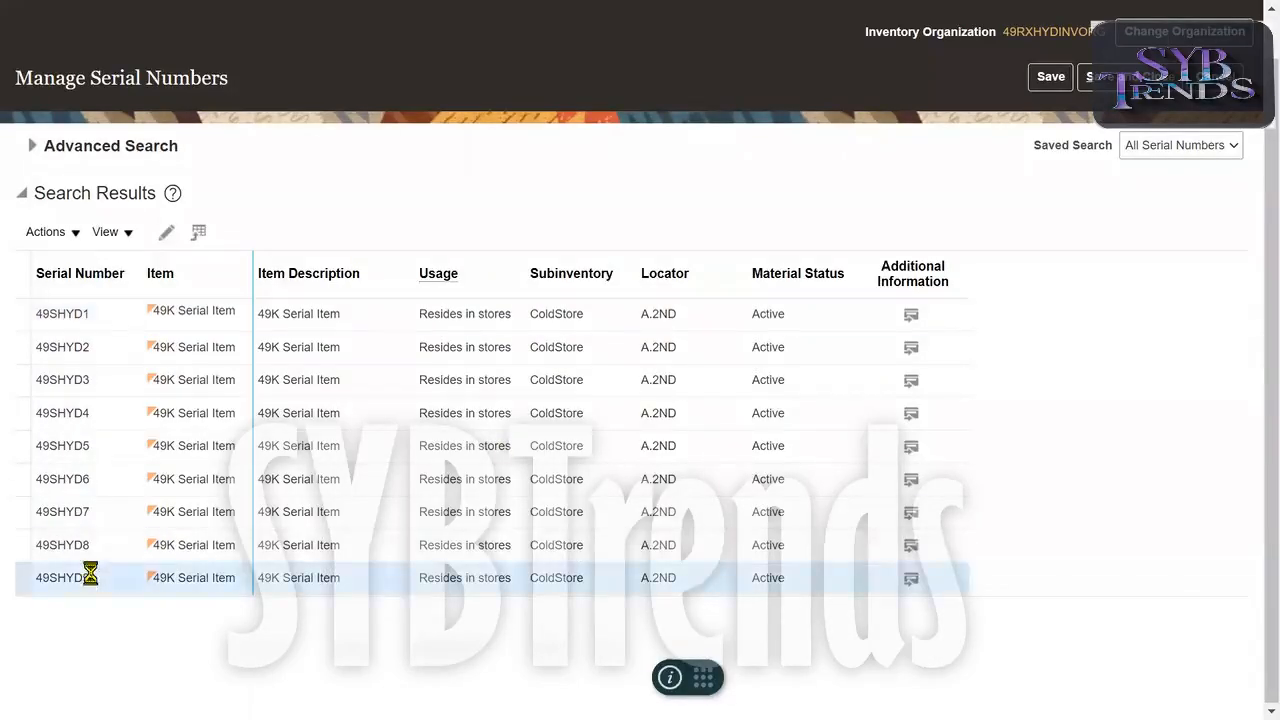
left_click(64, 272)
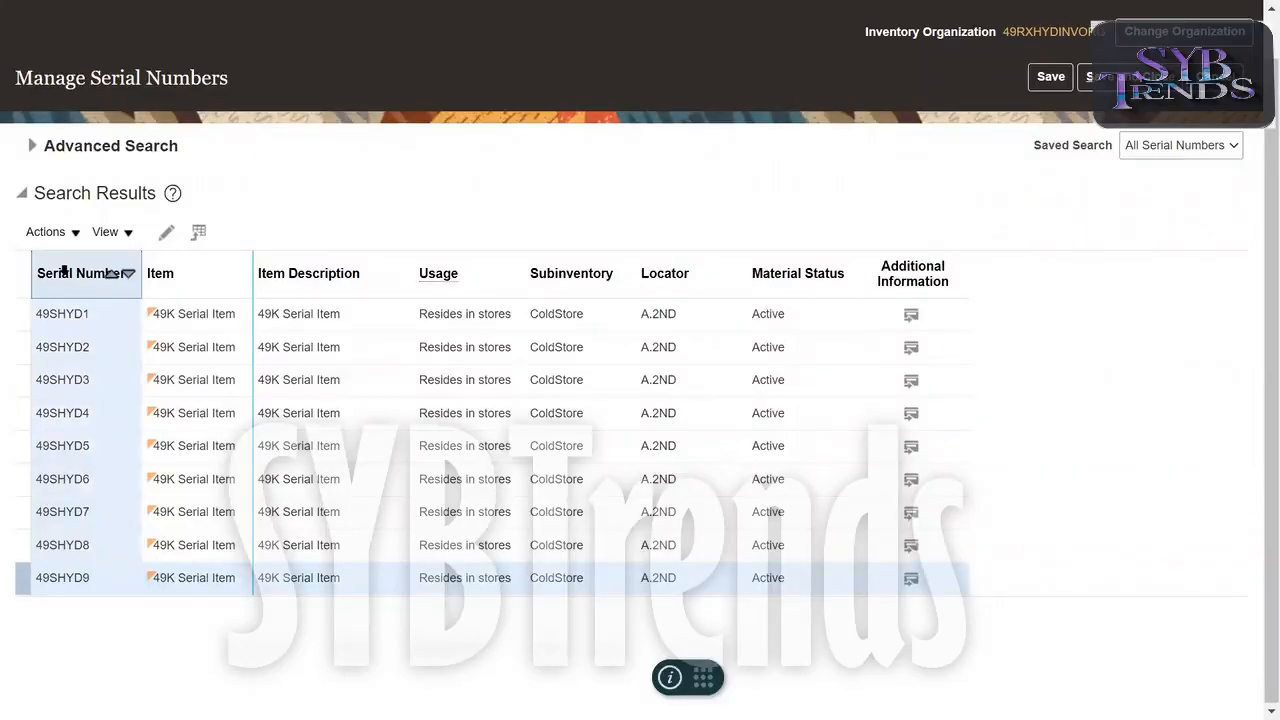
left_click(96, 313)
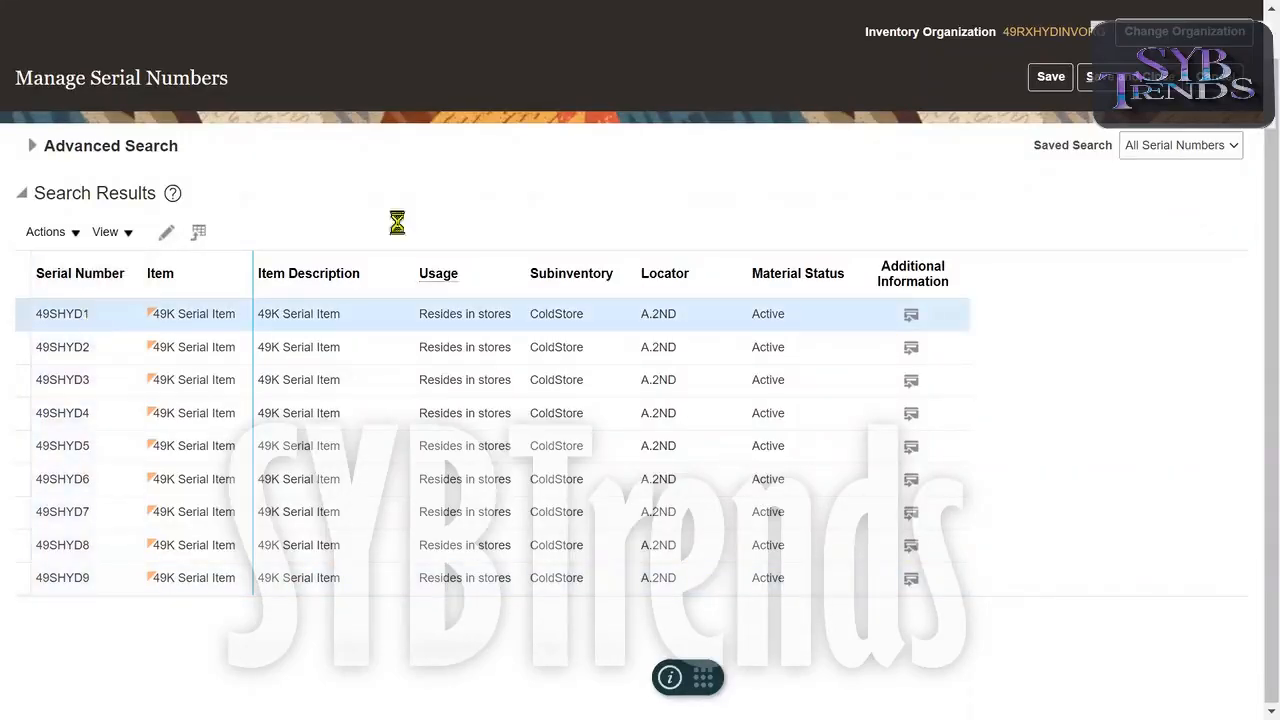
- Open the additional information of serial number 49SHYD1, check both information sections and close it
left_click(910, 316)
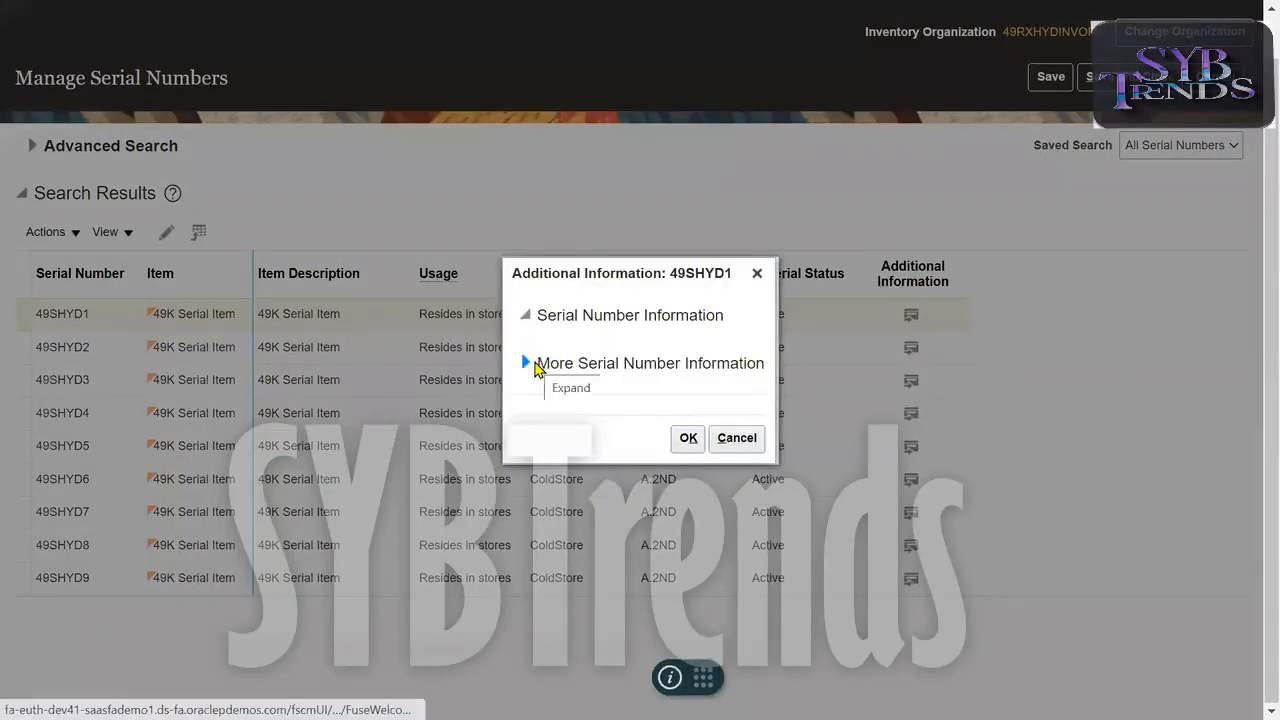
left_click(527, 316)
left_click(526, 315)
left_click(525, 363)
left_click(757, 273)
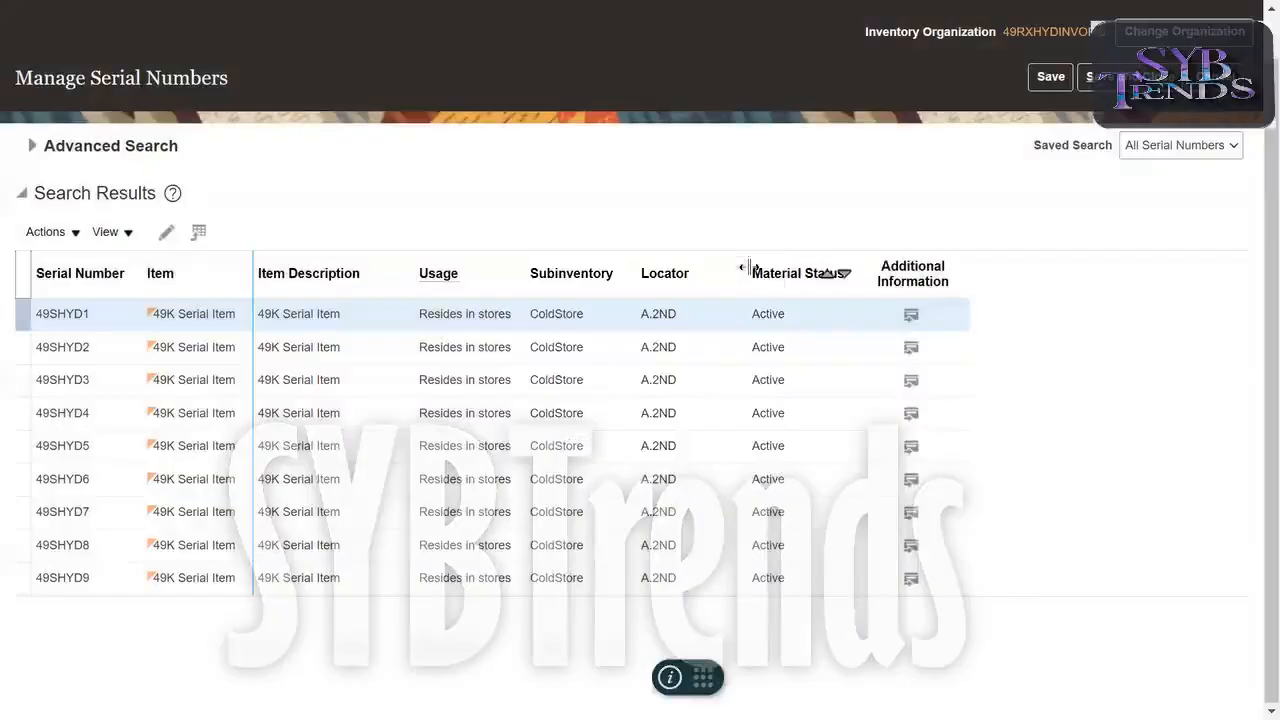
- Show all columns in the serial number search results, including the shipped date, receipt date, revision and lot
left_click(105, 231)
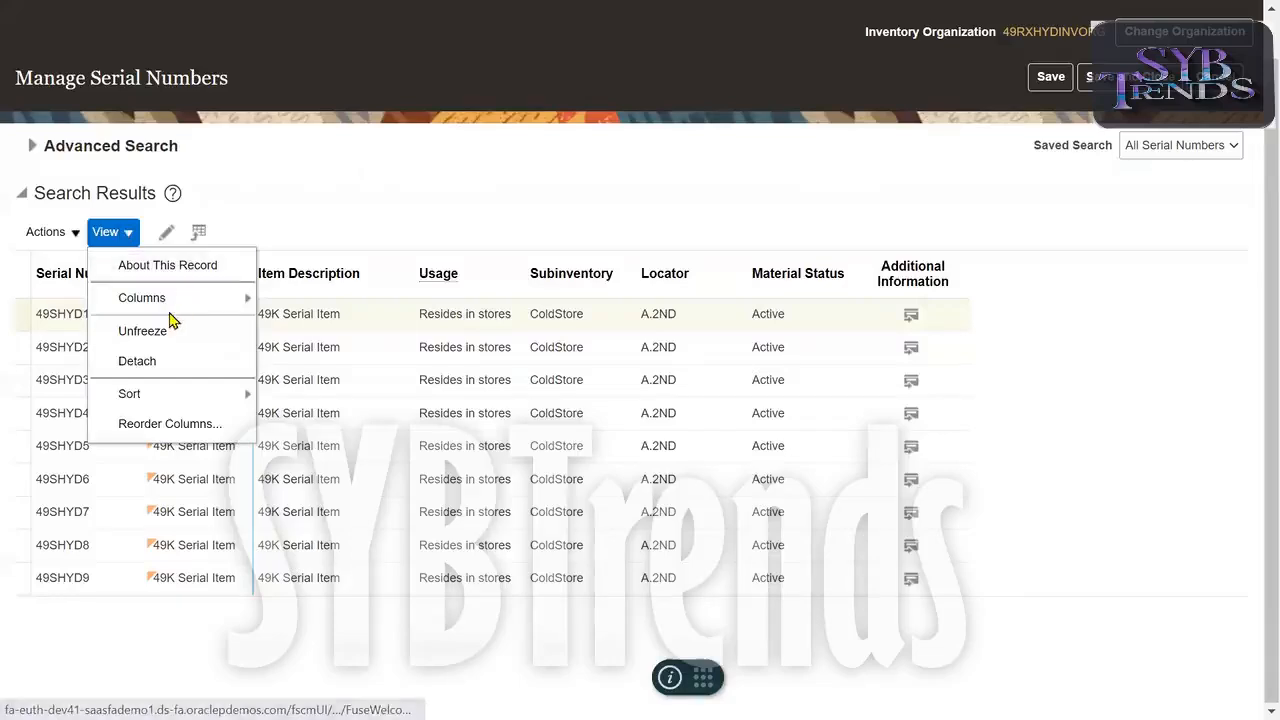
mouse_move(165, 300)
left_click(300, 303)
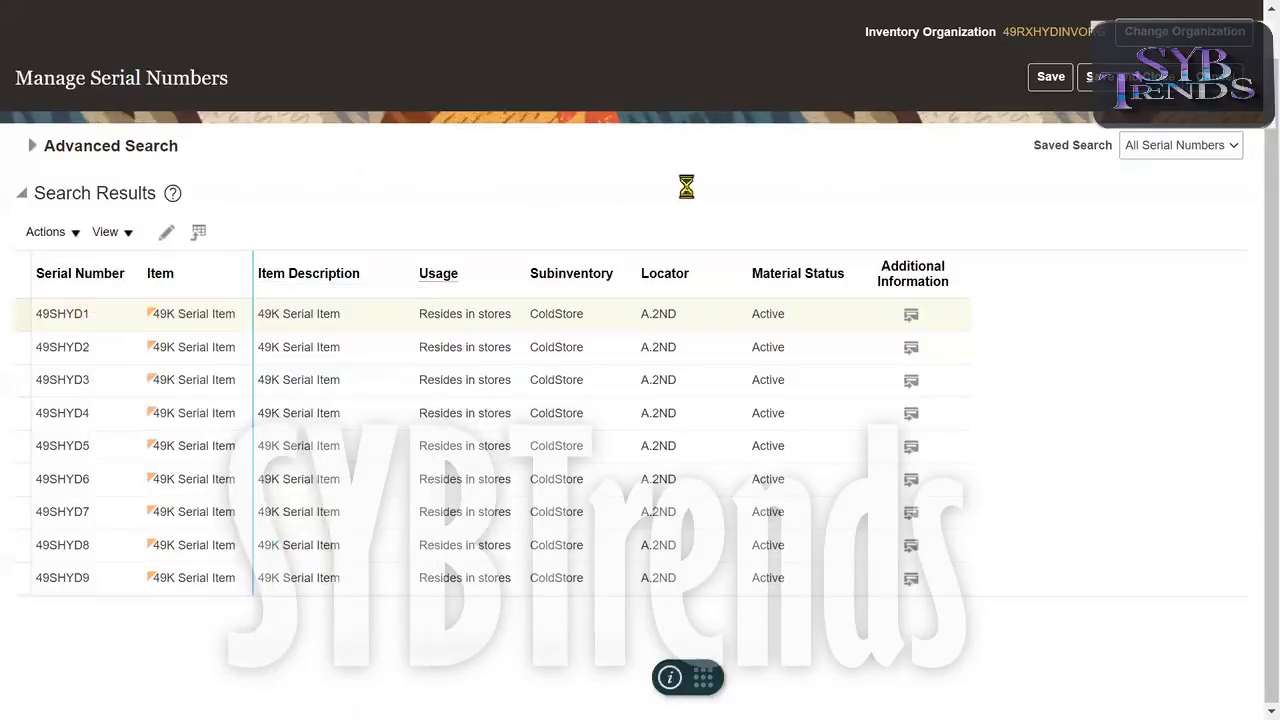
left_click_drag(634, 604, 749, 634)
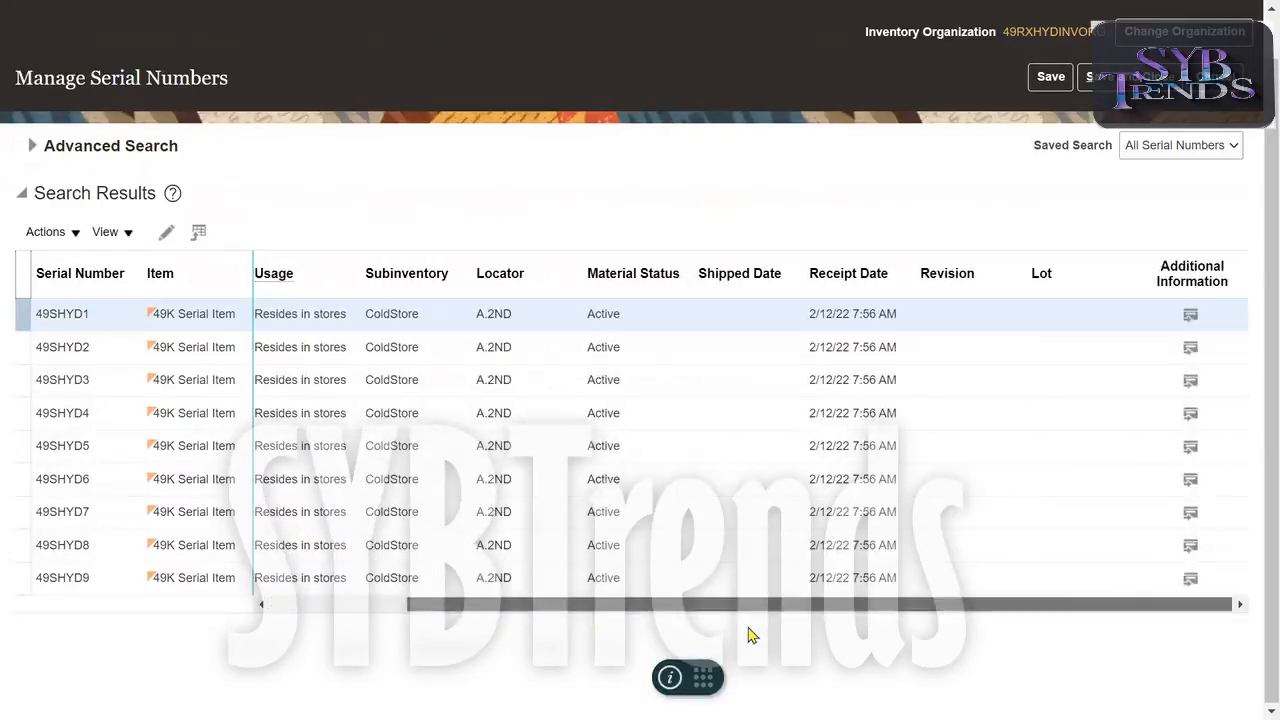
- View and close the additional information of serial number 49SHYD2, and select the Serial Number column
left_click(1191, 345)
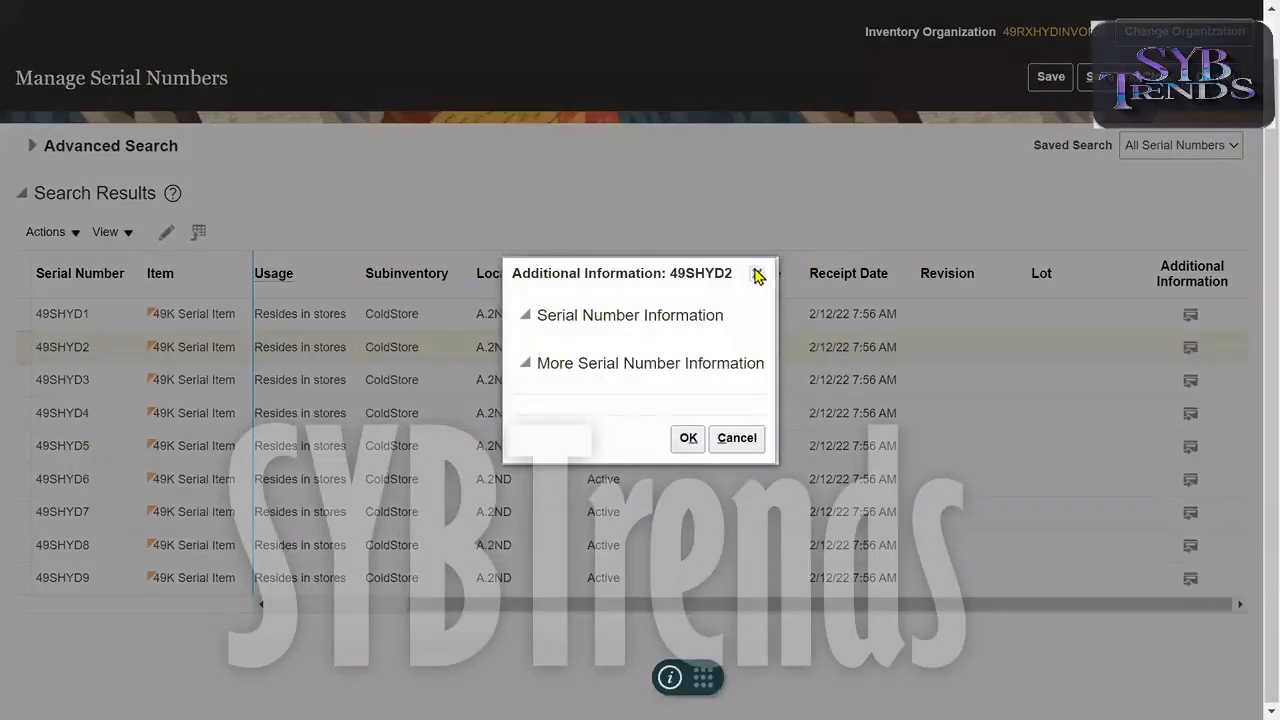
left_click(757, 271)
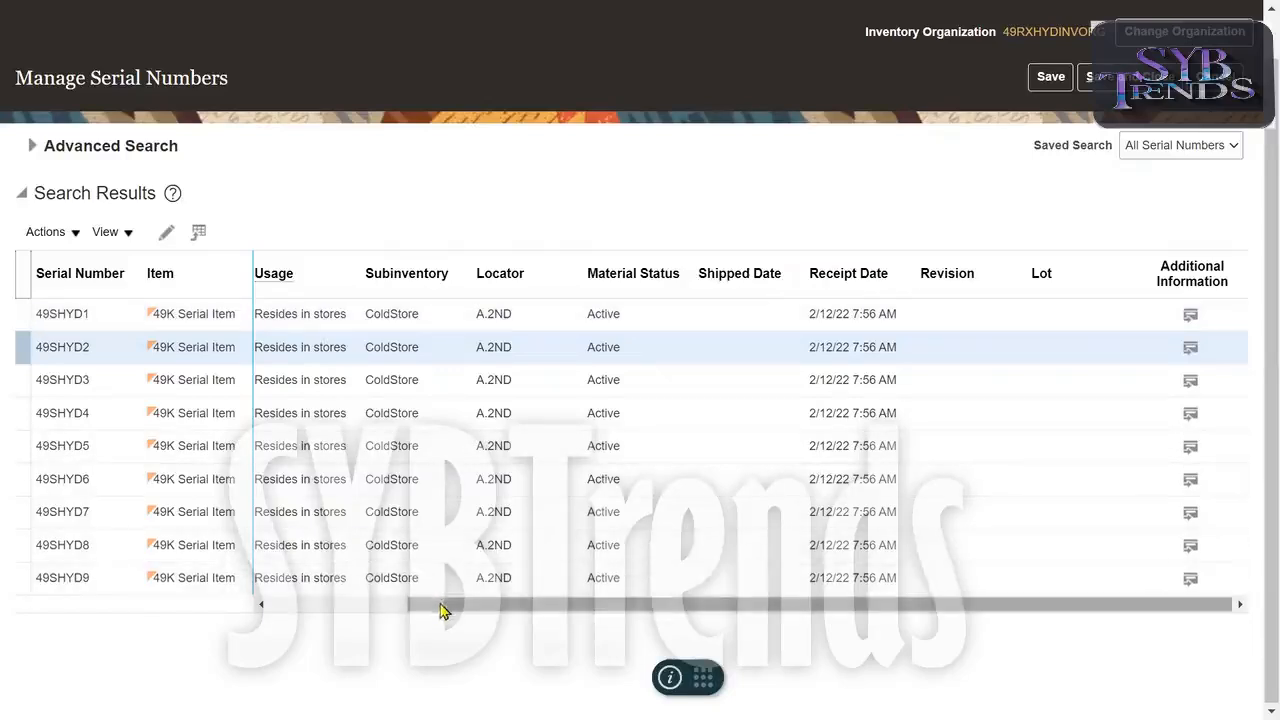
left_click_drag(443, 605, 258, 592)
left_click(52, 262)
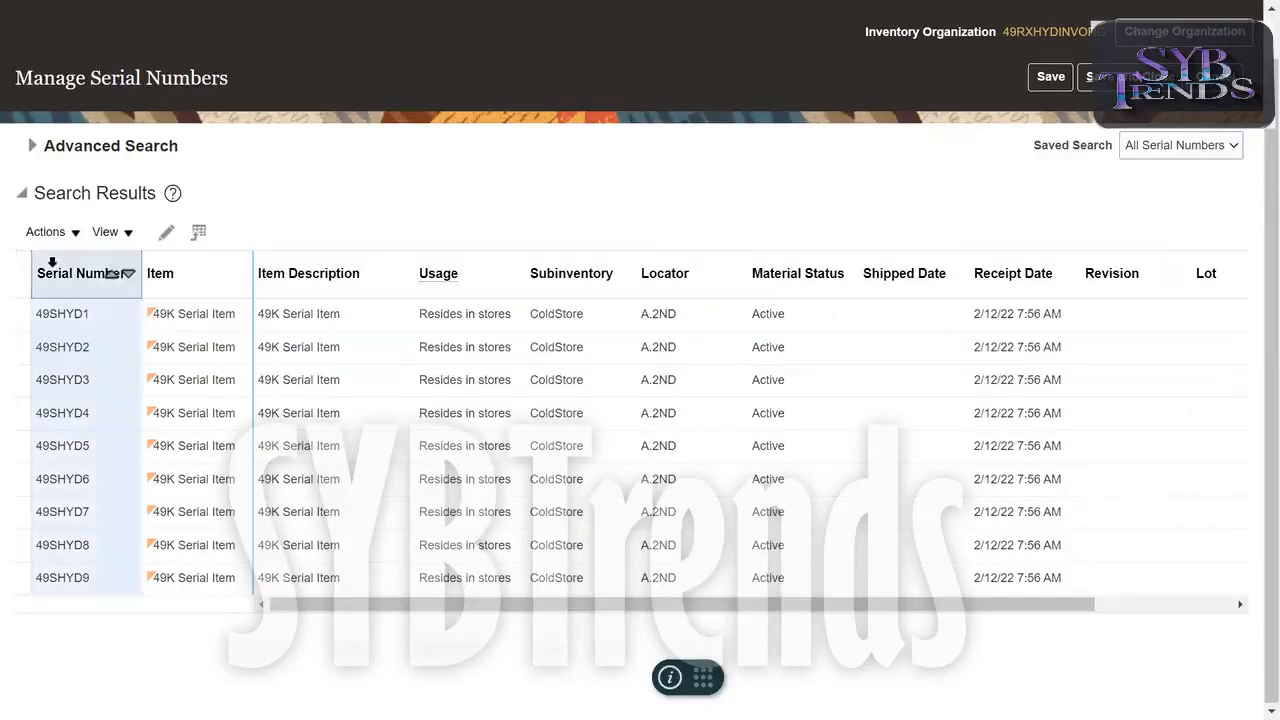
- Open the About This Application information, check the Oracle Fusion release version and close it
left_click_drag(1250, 368, 1252, 305)
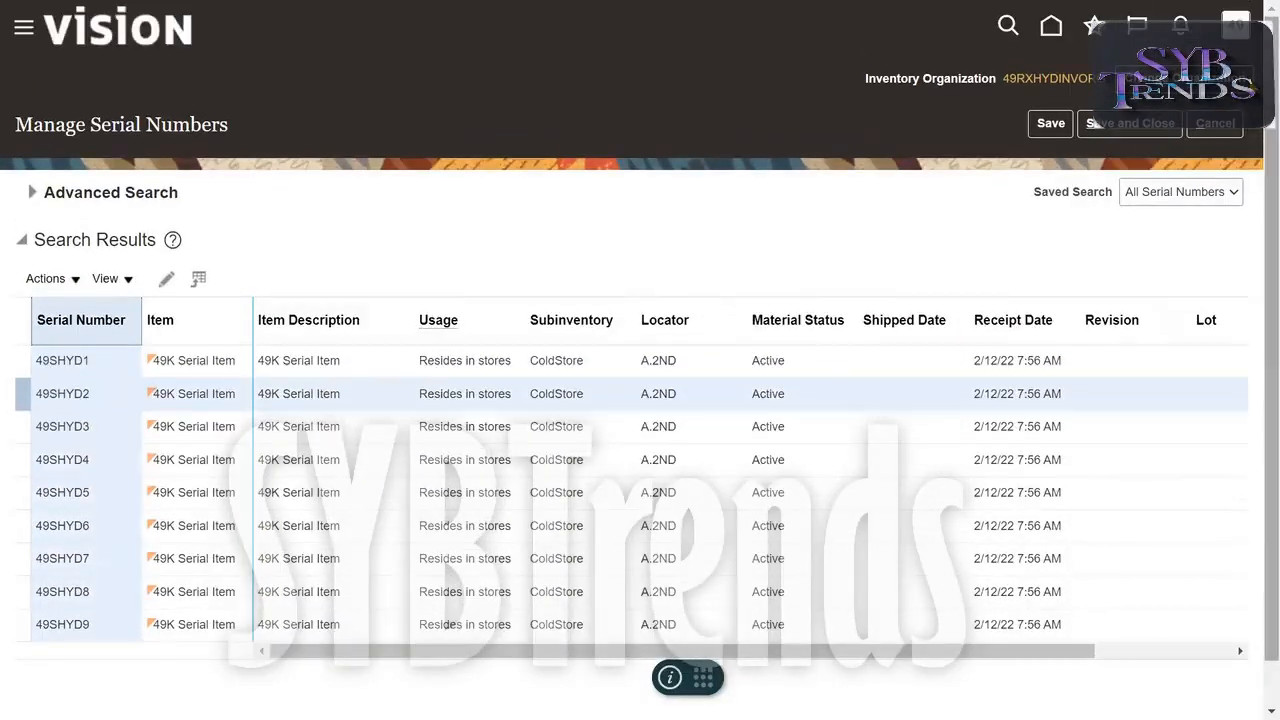
left_click(1051, 27)
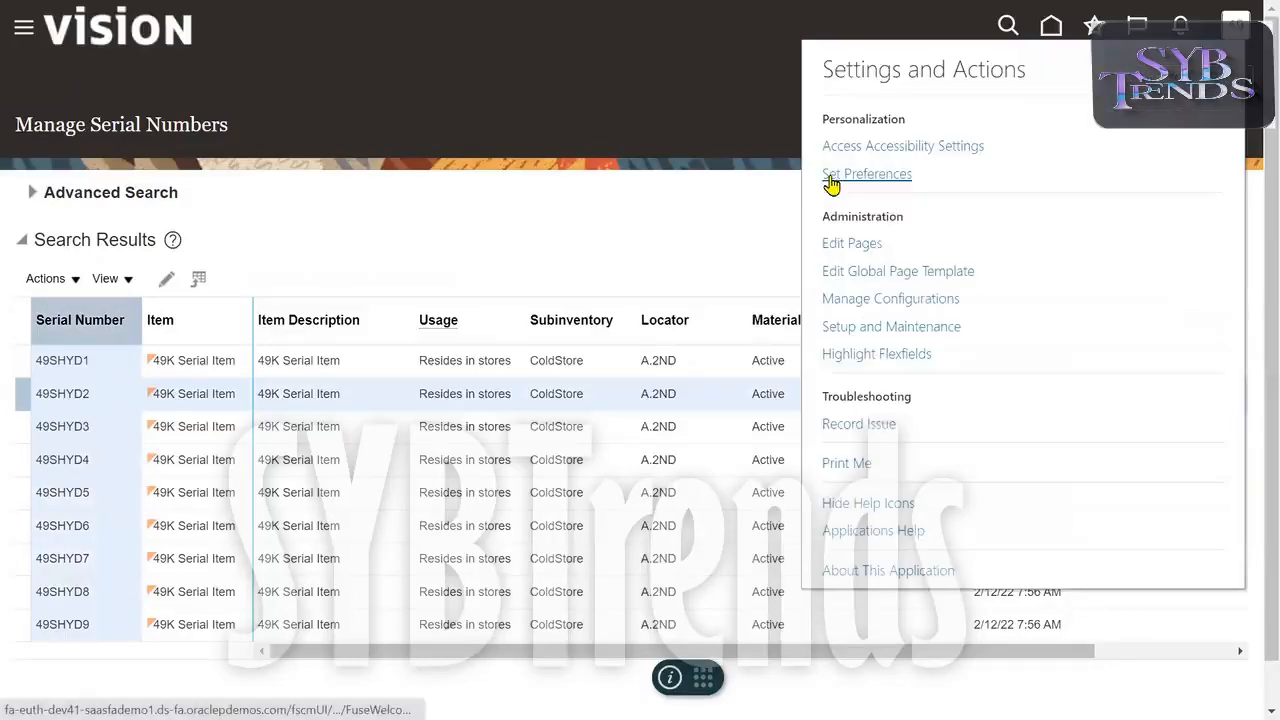
left_click(894, 568)
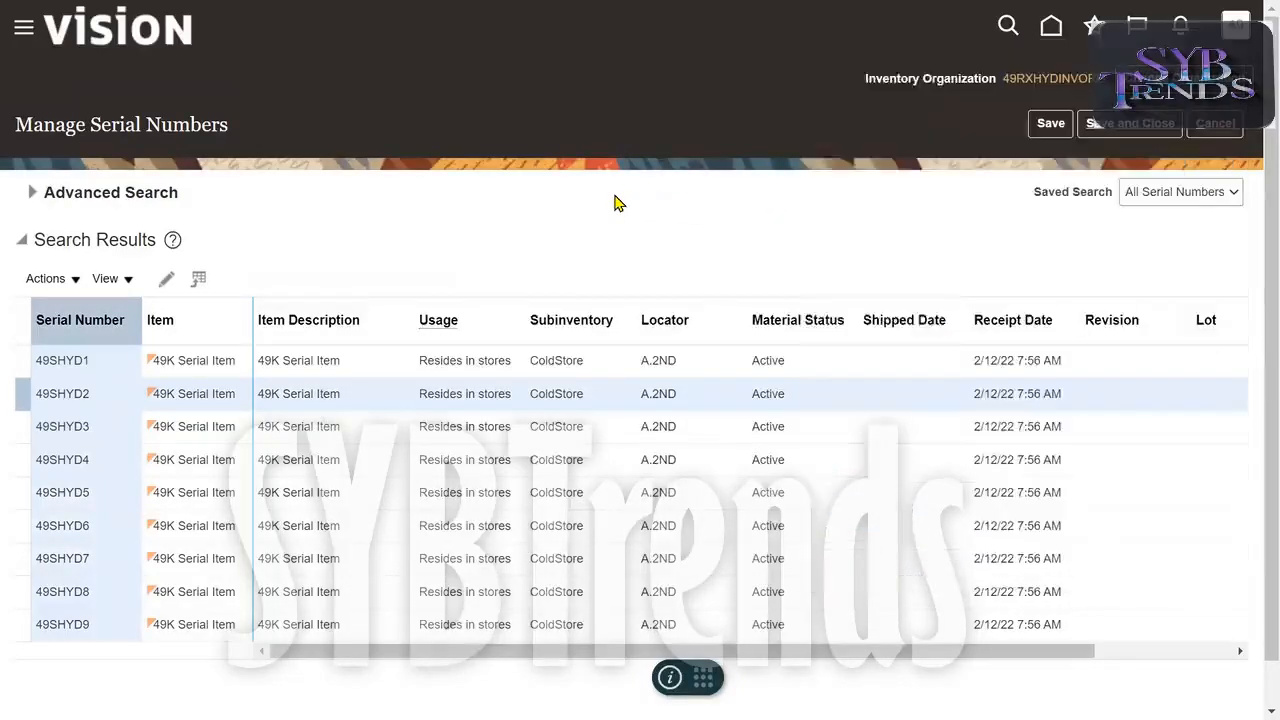
left_click_drag(530, 377, 598, 372)
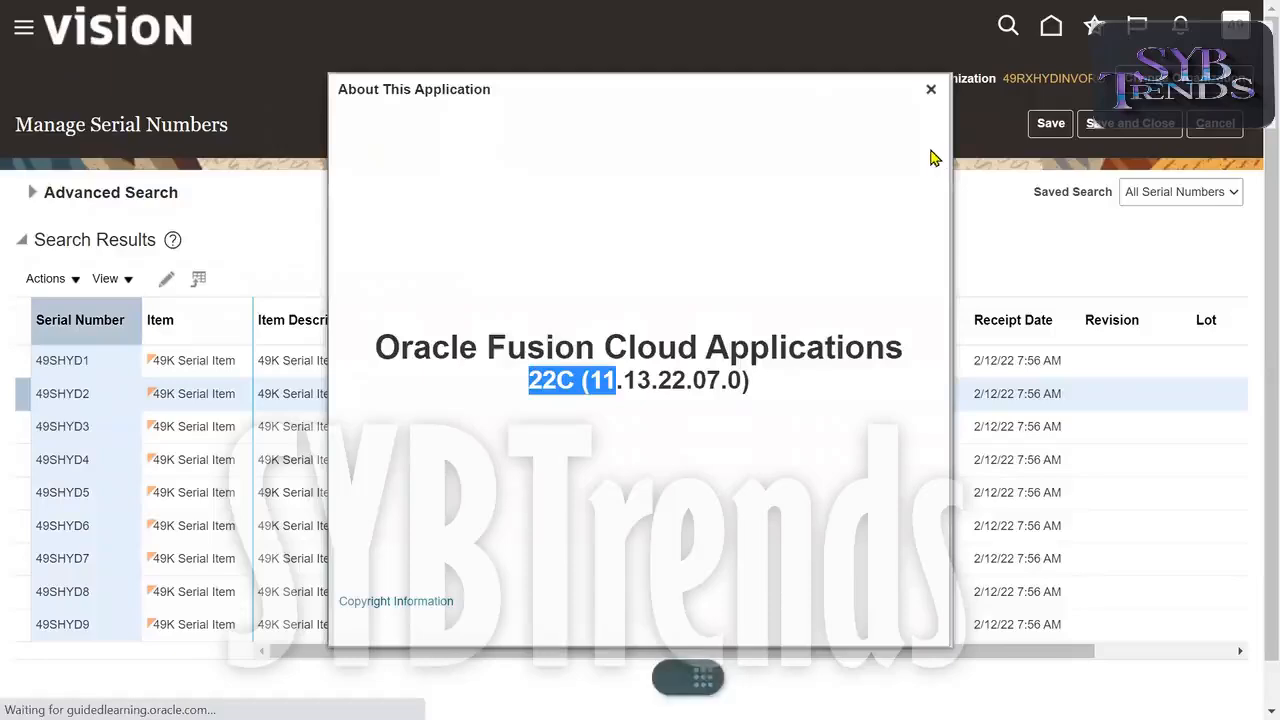
left_click(930, 89)
- Leave Manage Serial Numbers without saving and open Manage Item Quantities from the inventory tasks
left_click(1217, 125)
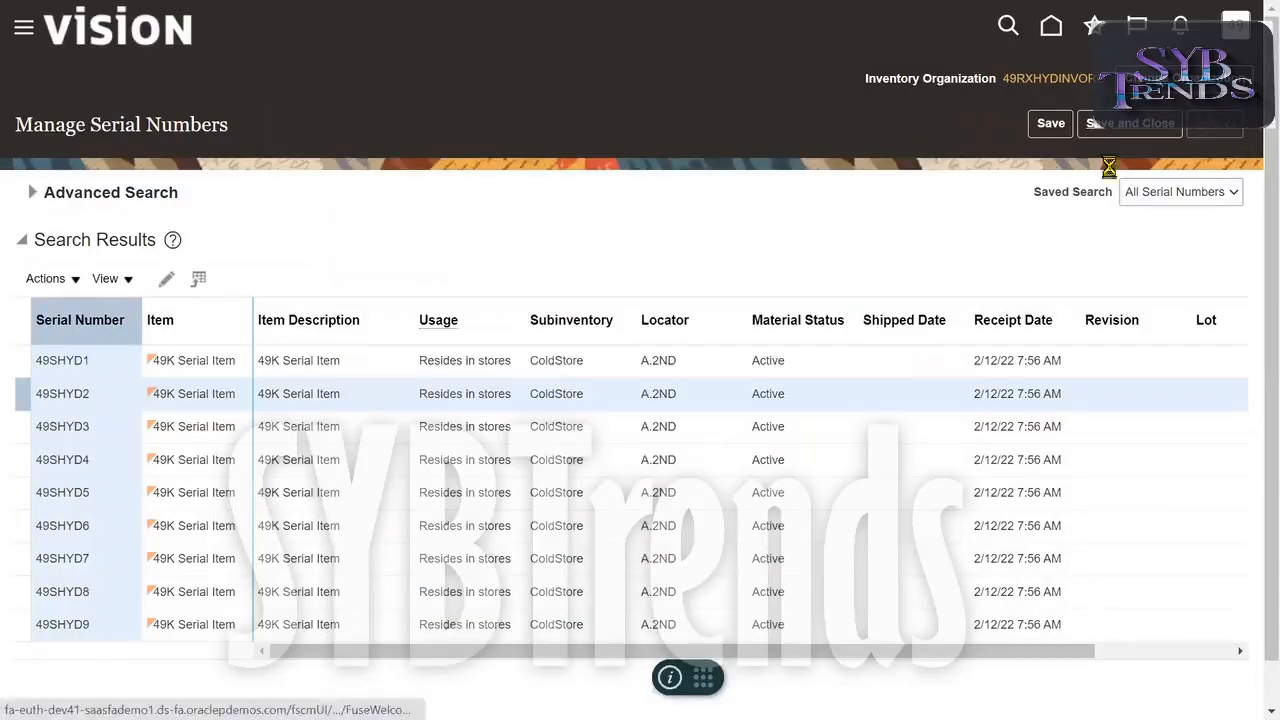
left_click(1238, 222)
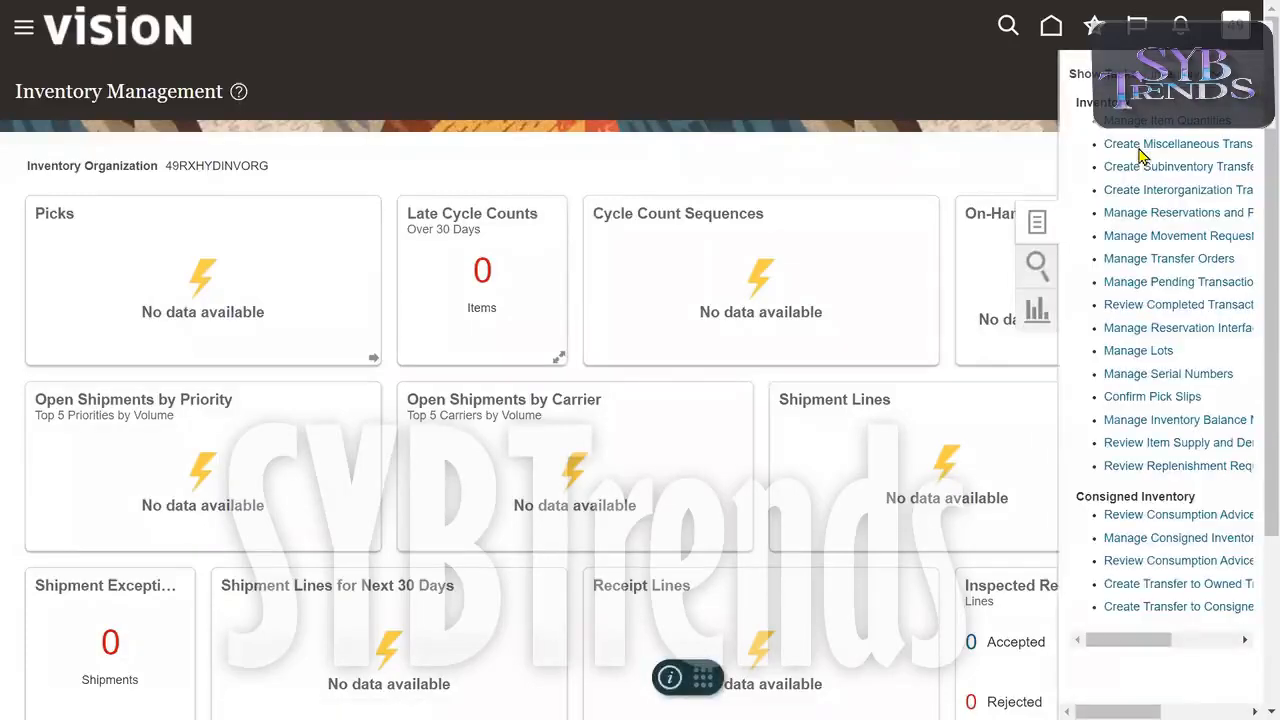
left_click(1190, 123)
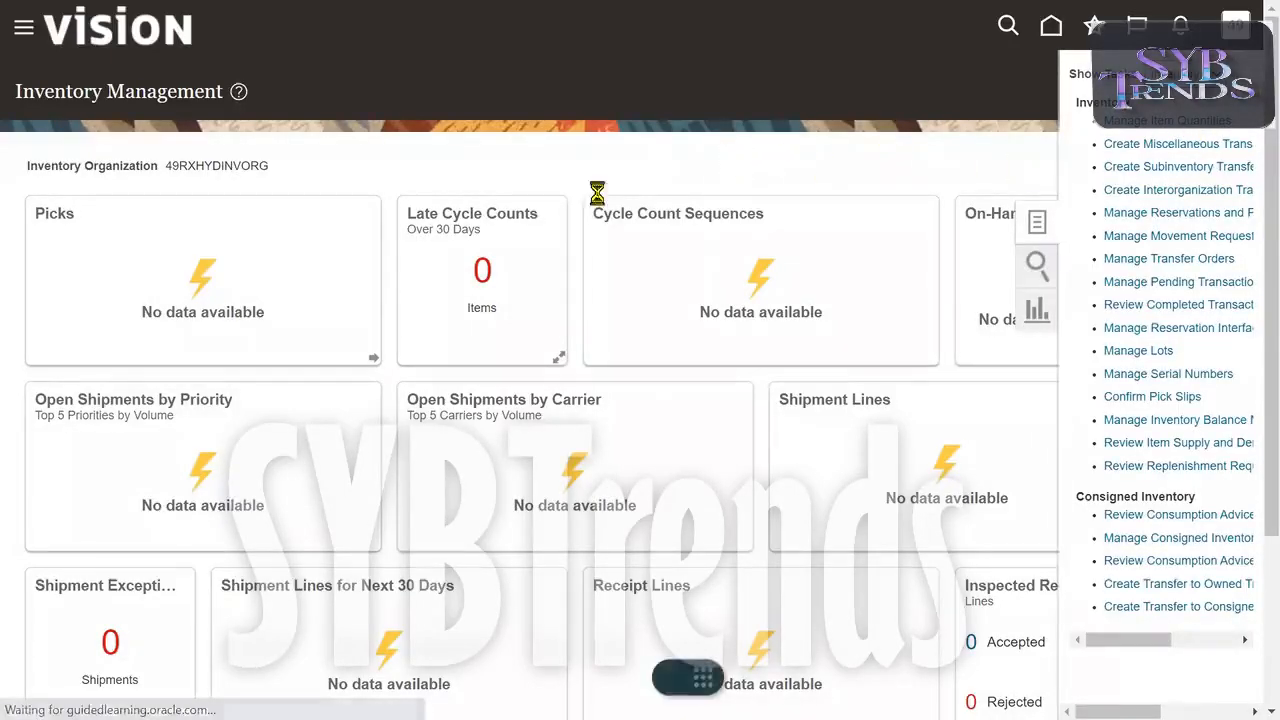
- Search the on-hand item quantities for 49K Serial Item in organization 49RXHYDINVORG
left_click(253, 250)
type("49K Seria")
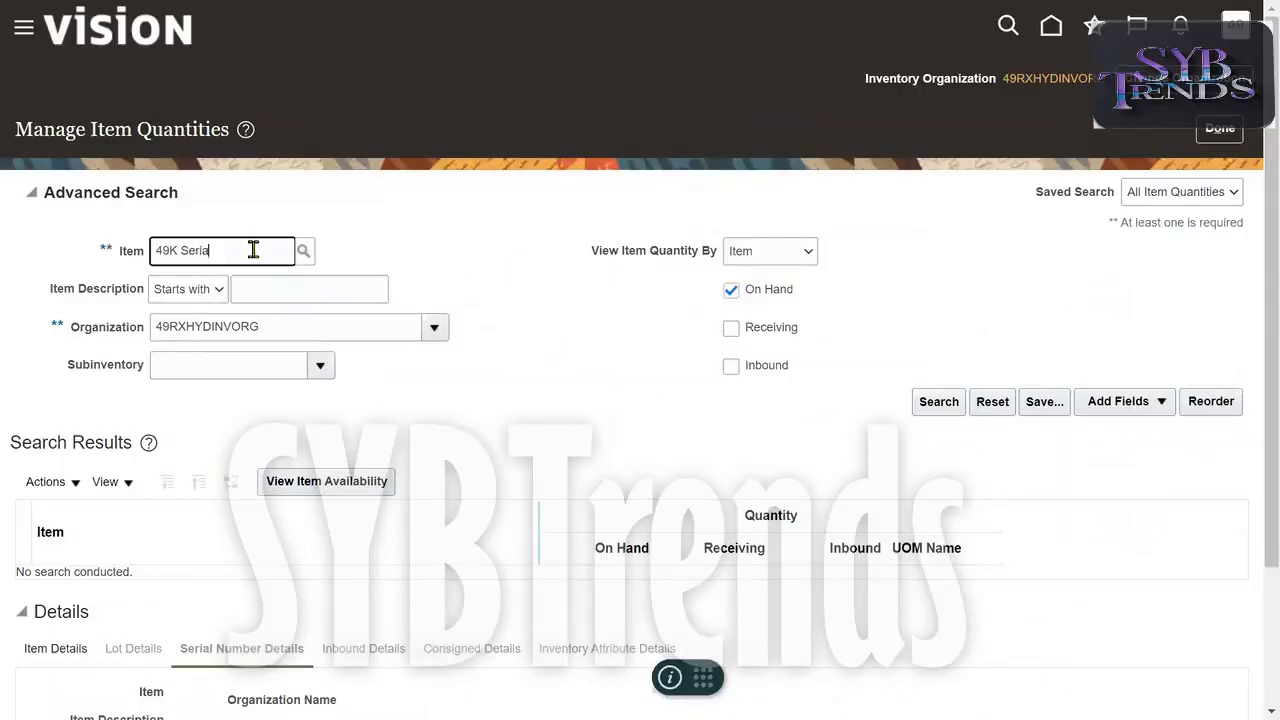
type("l Item")
key("Tab")
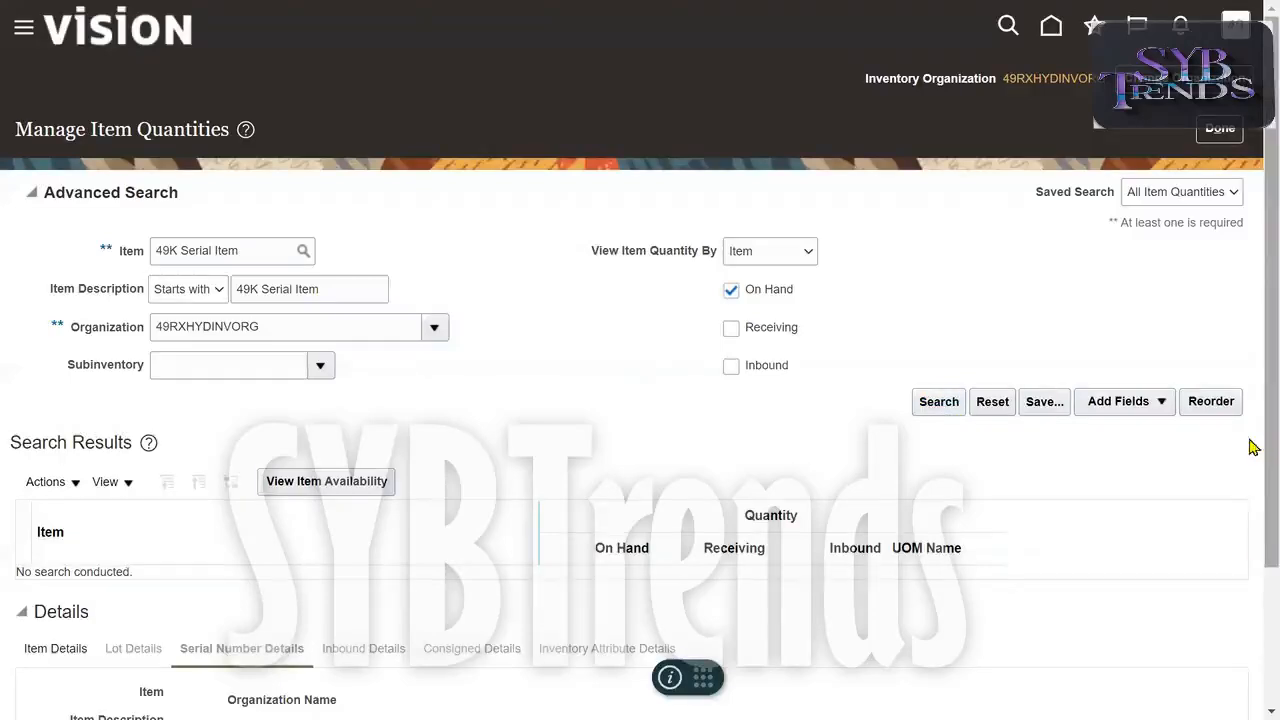
scroll(1249, 443, "down", 1)
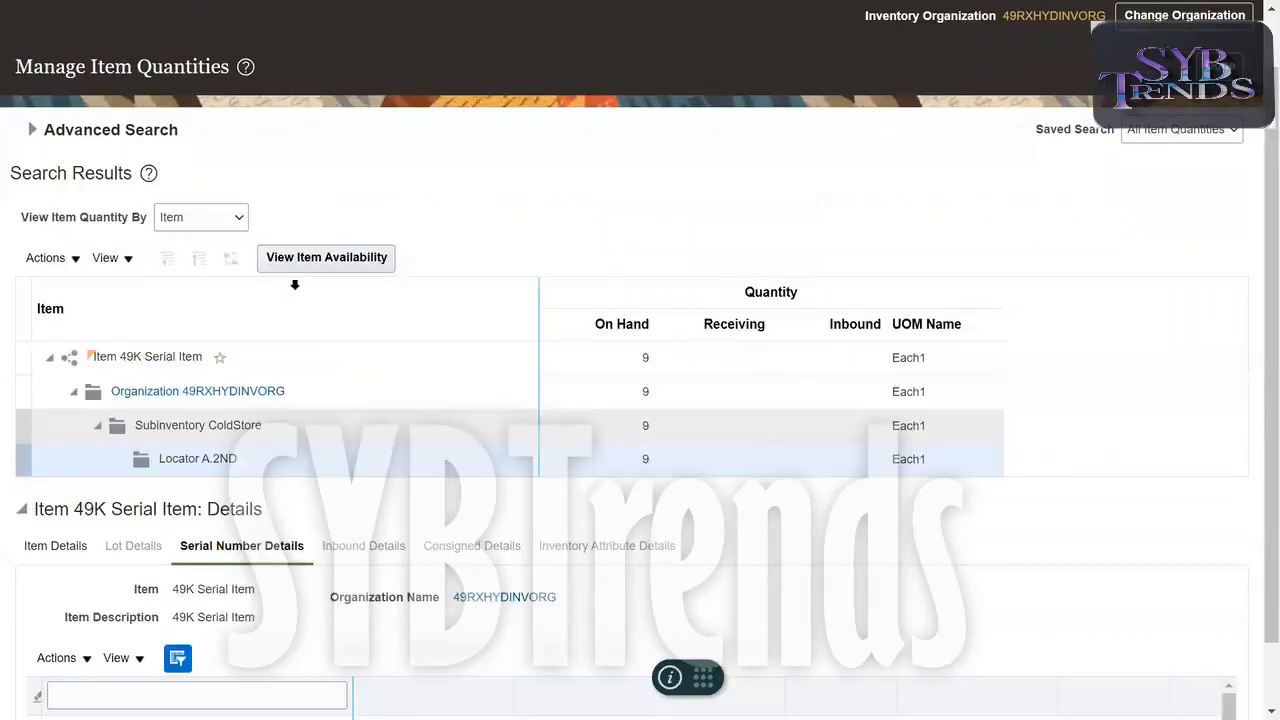
- Select locator A.2ND under subinventory ColdStore in the results and view its serial number details and item details
left_click(232, 216)
left_click(435, 206)
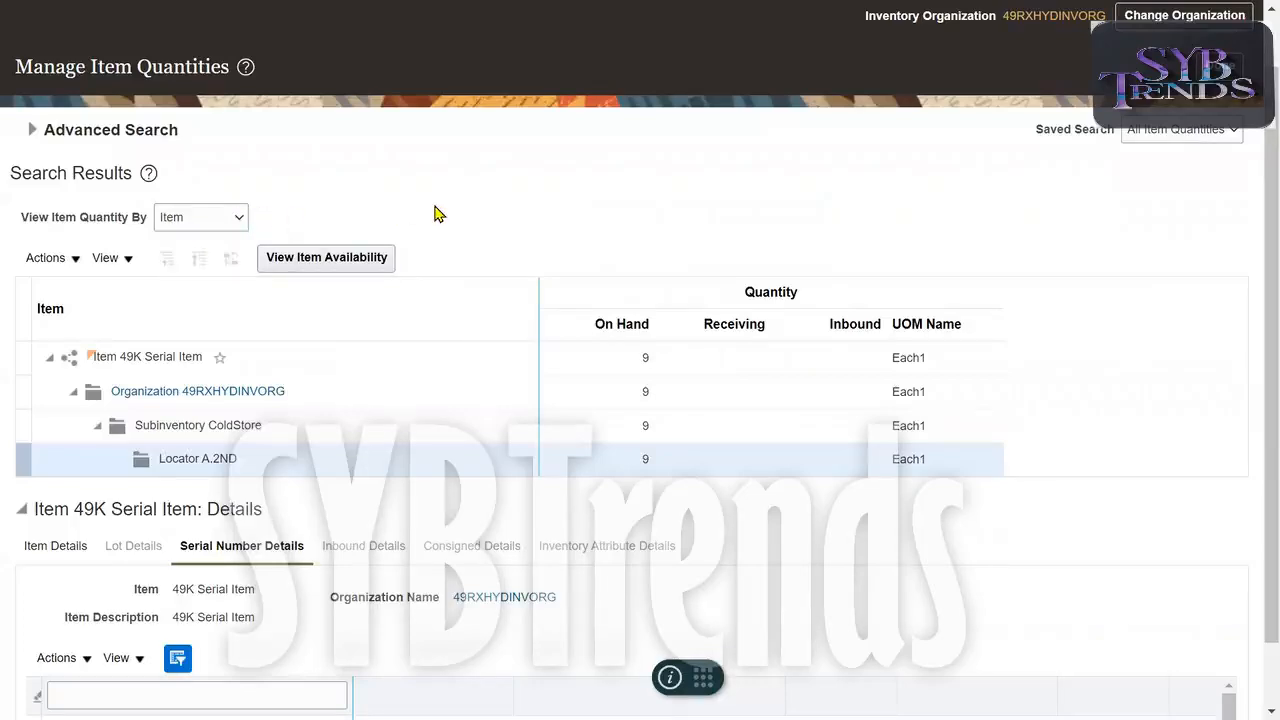
left_click(278, 357)
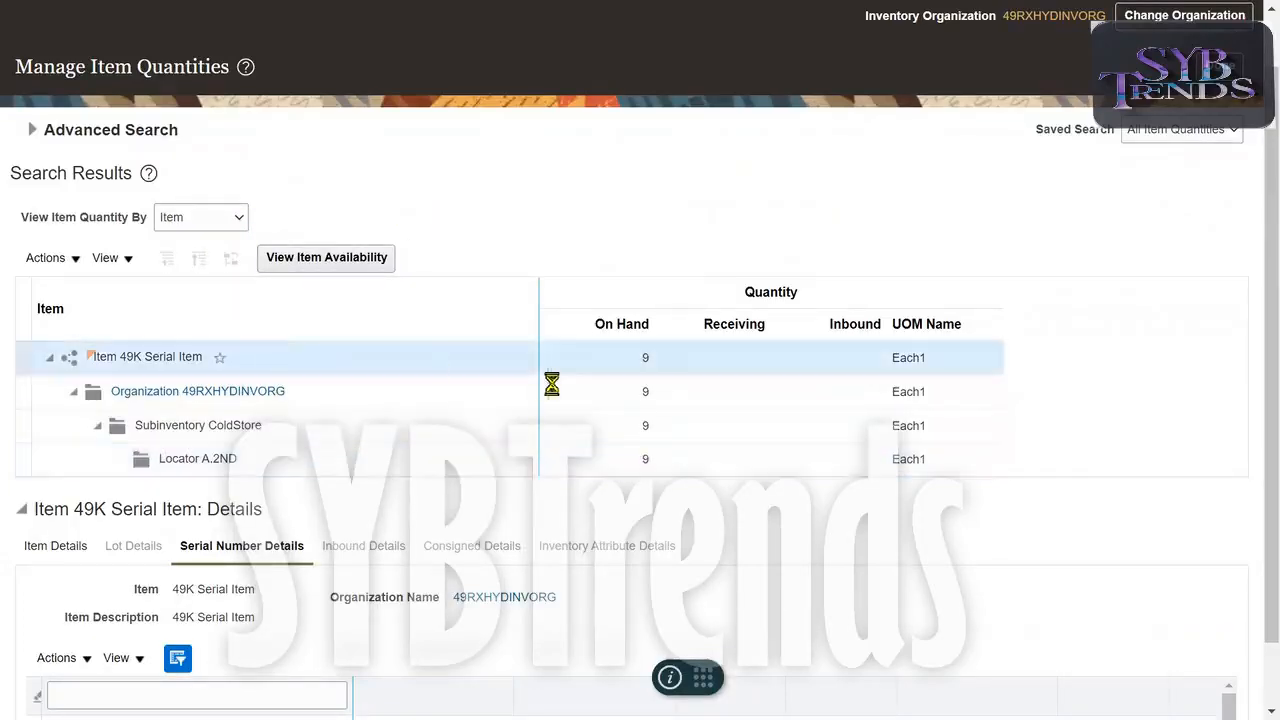
left_click(272, 457)
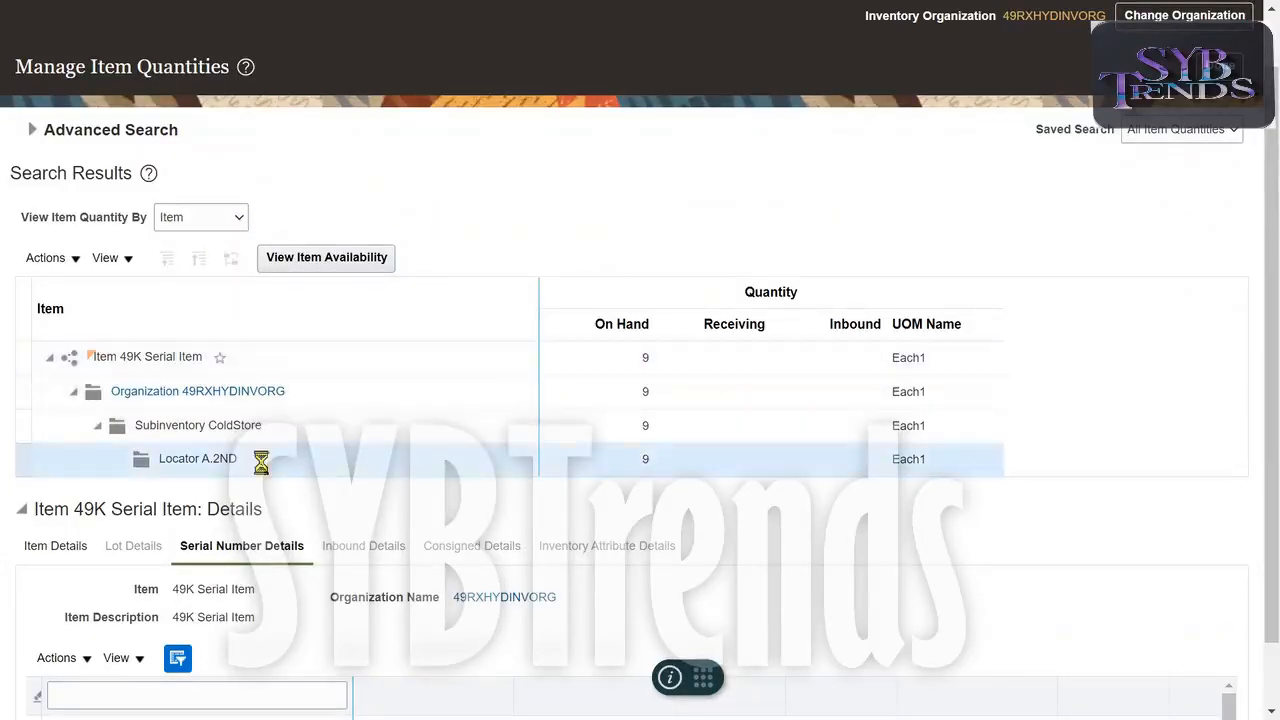
left_click_drag(1269, 458, 1252, 565)
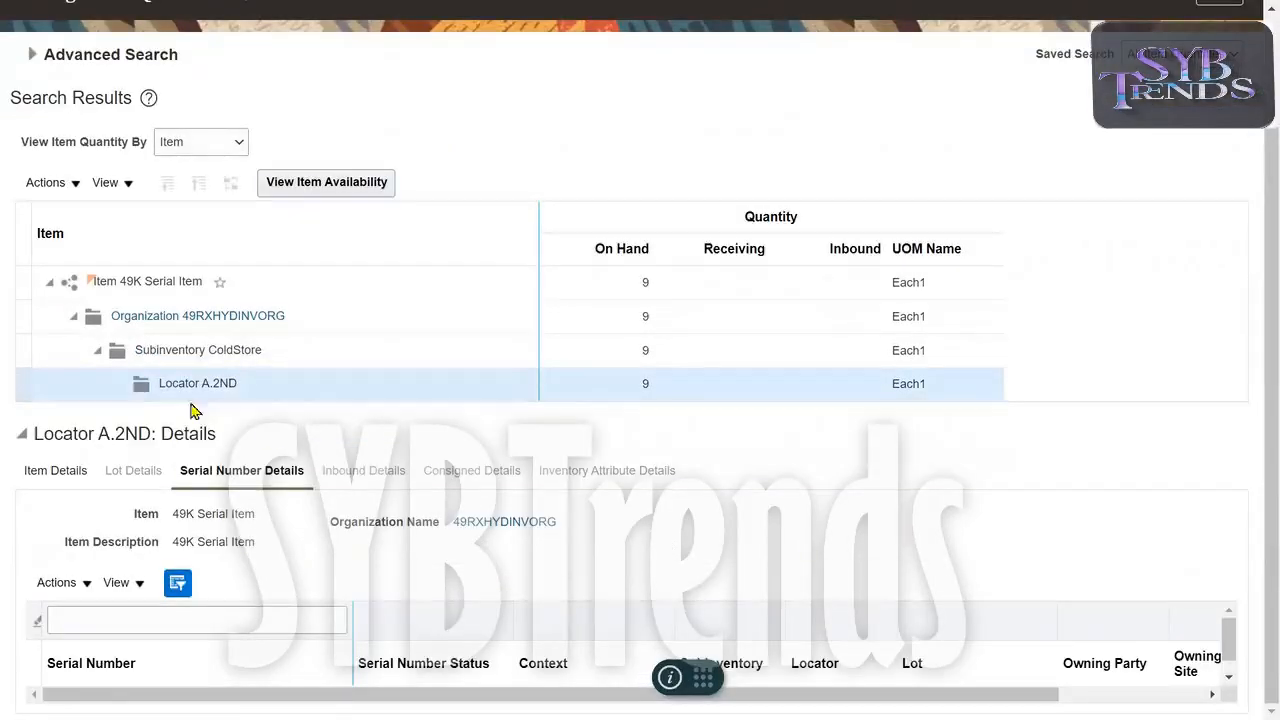
double_click(50, 468)
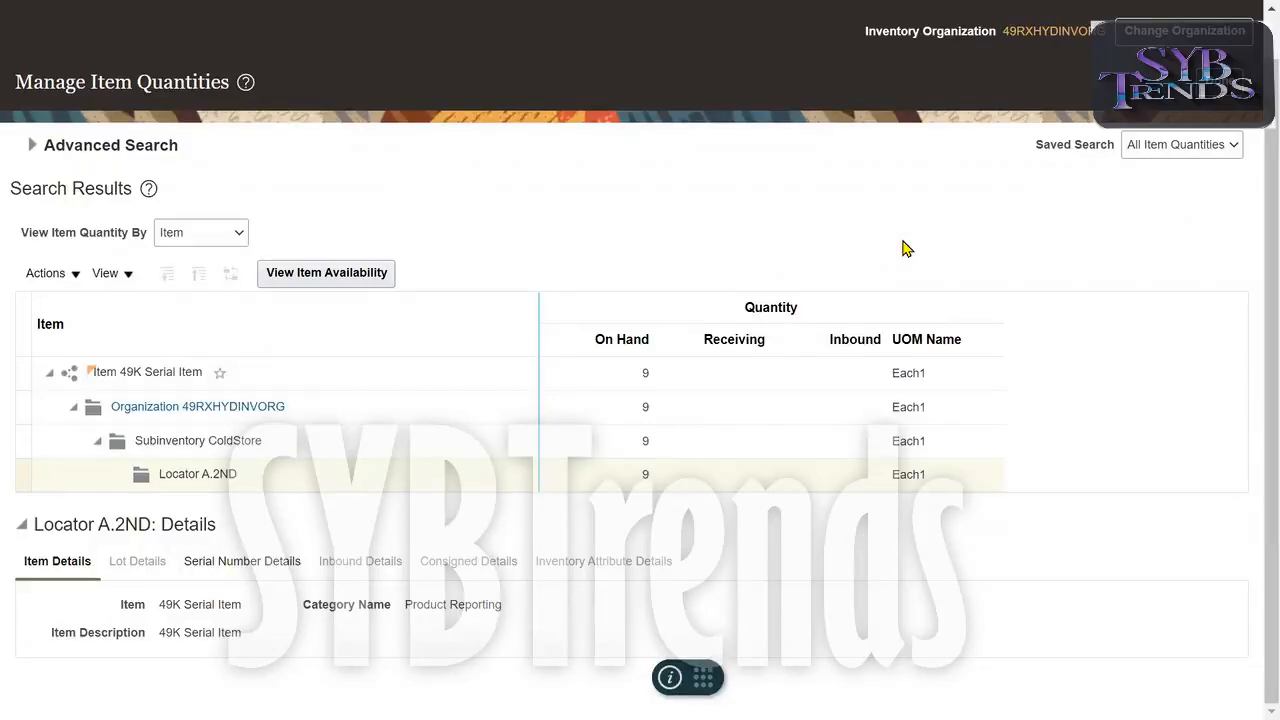
key("F11")
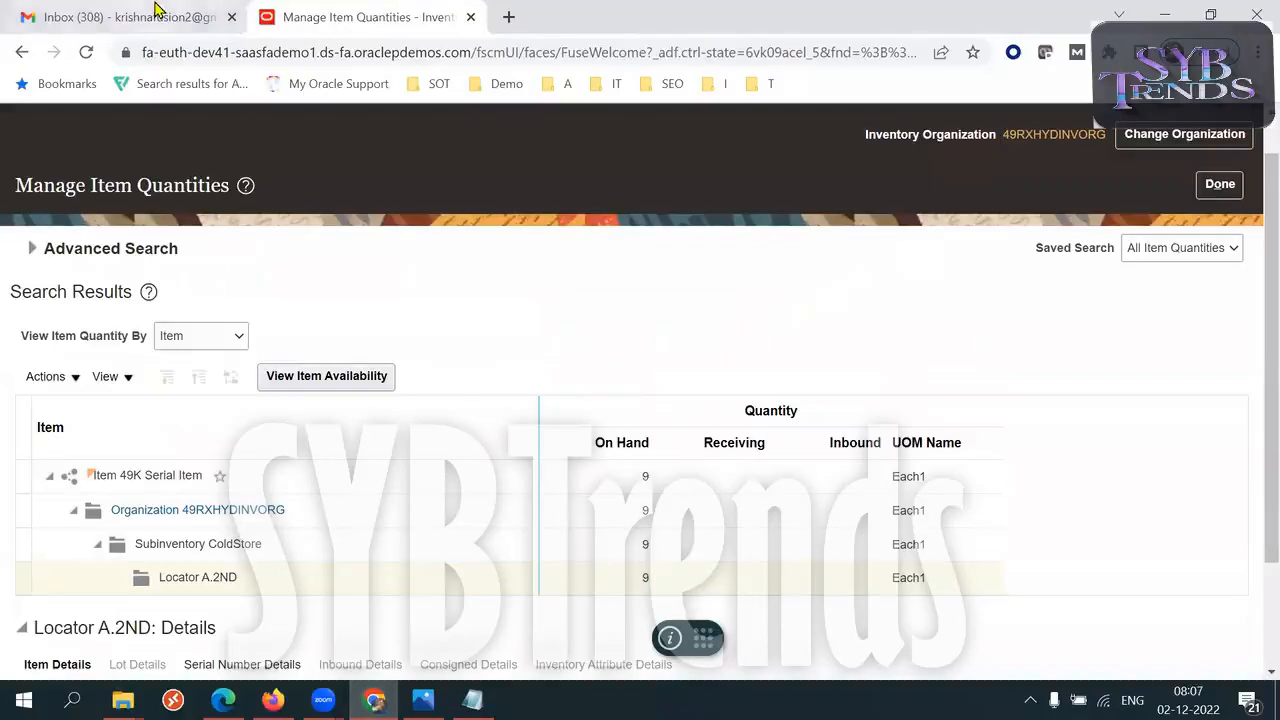
key("ctrl+1")
left_click(1198, 136)
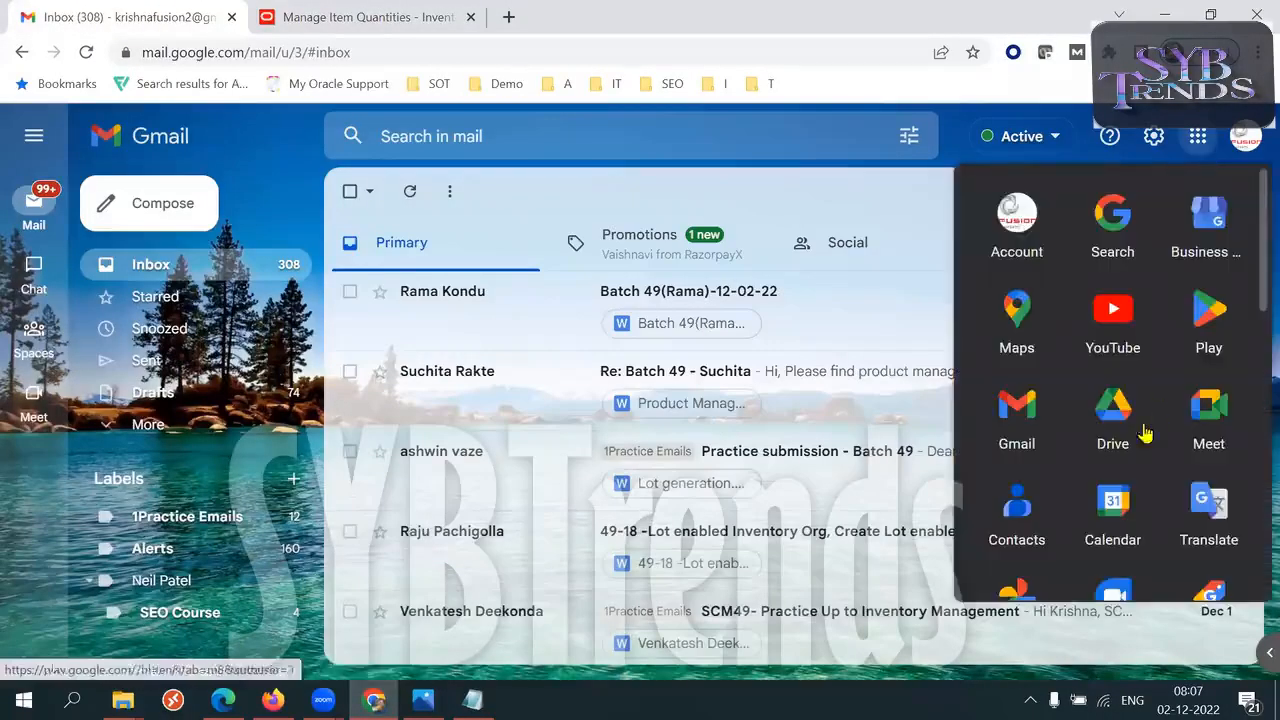
left_click(1113, 420)
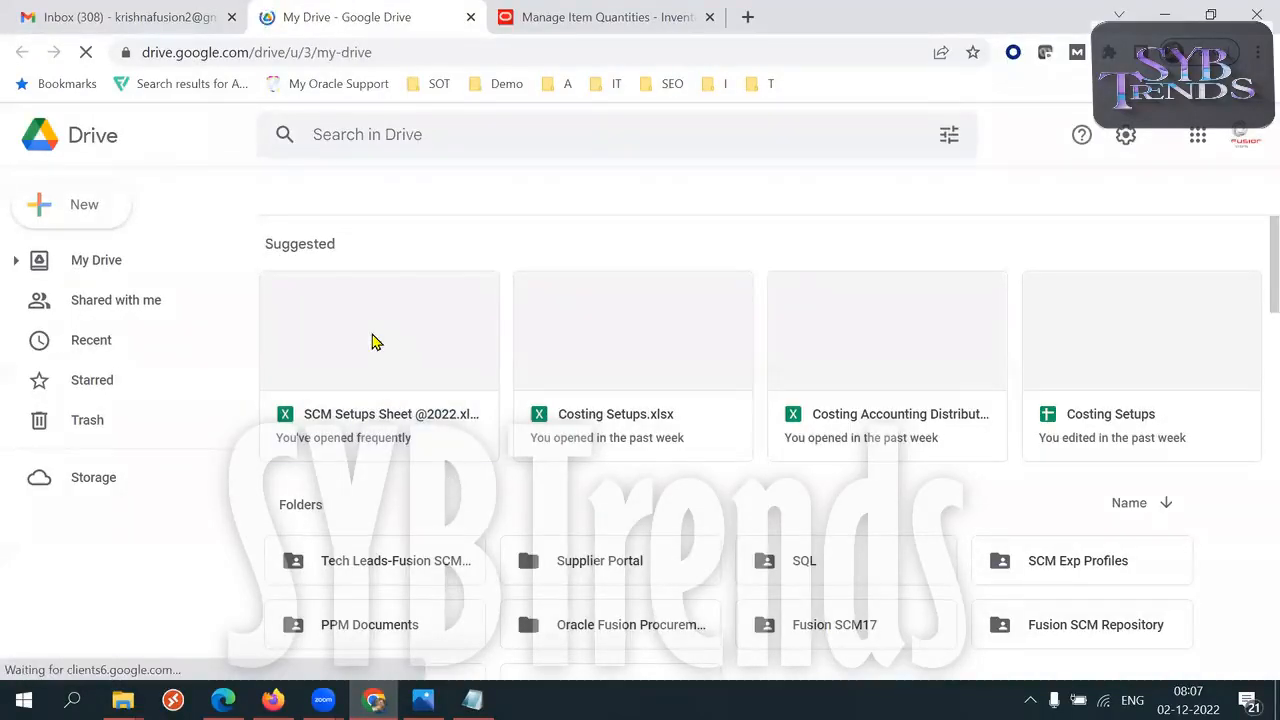
double_click(372, 342)
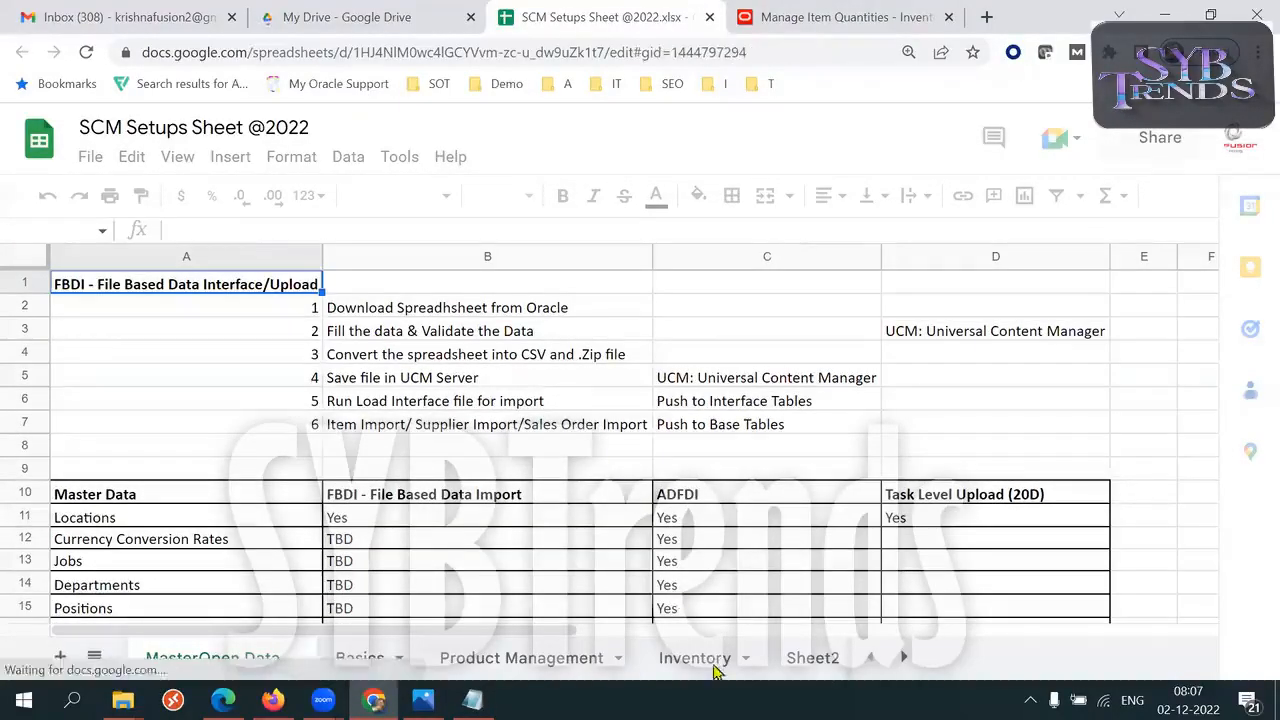
left_click(697, 659)
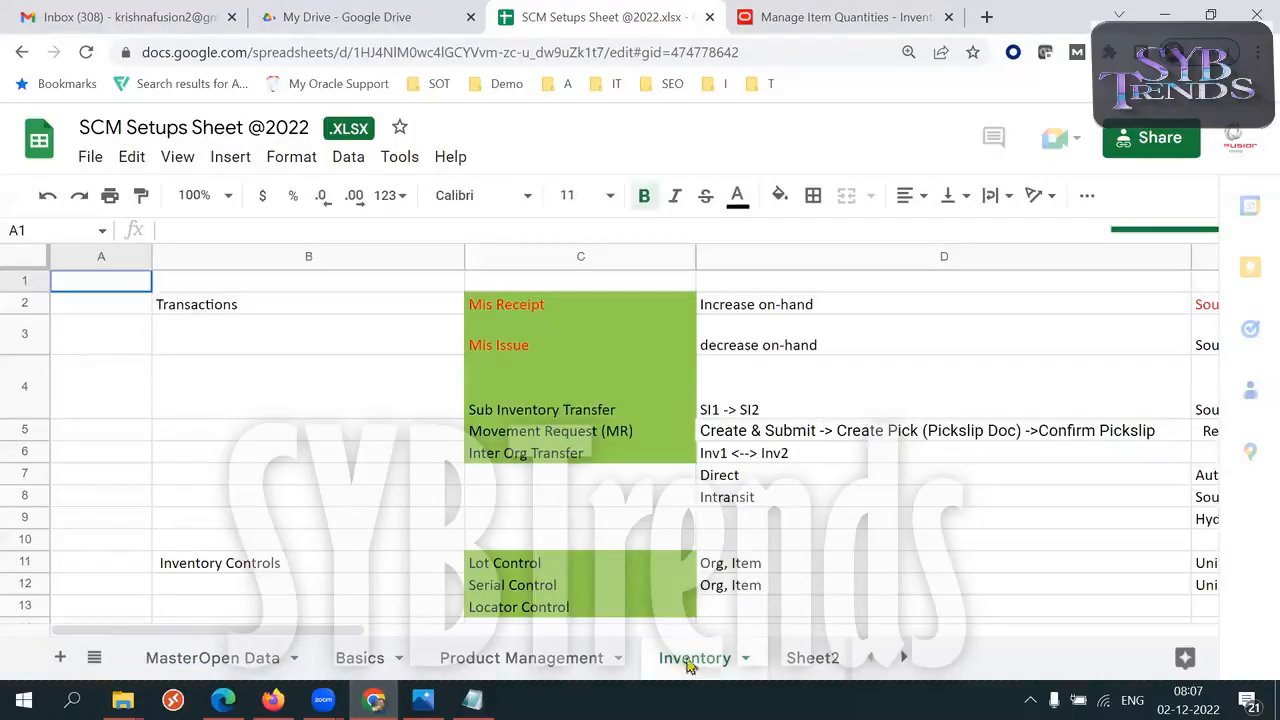
- Examine the Inventory Controls section, covering the lot, serial, locator and revision control rows and the columns beside them
left_click(432, 525)
key("Down")
key("Down")
key("Down")
key("Down")
key("Down")
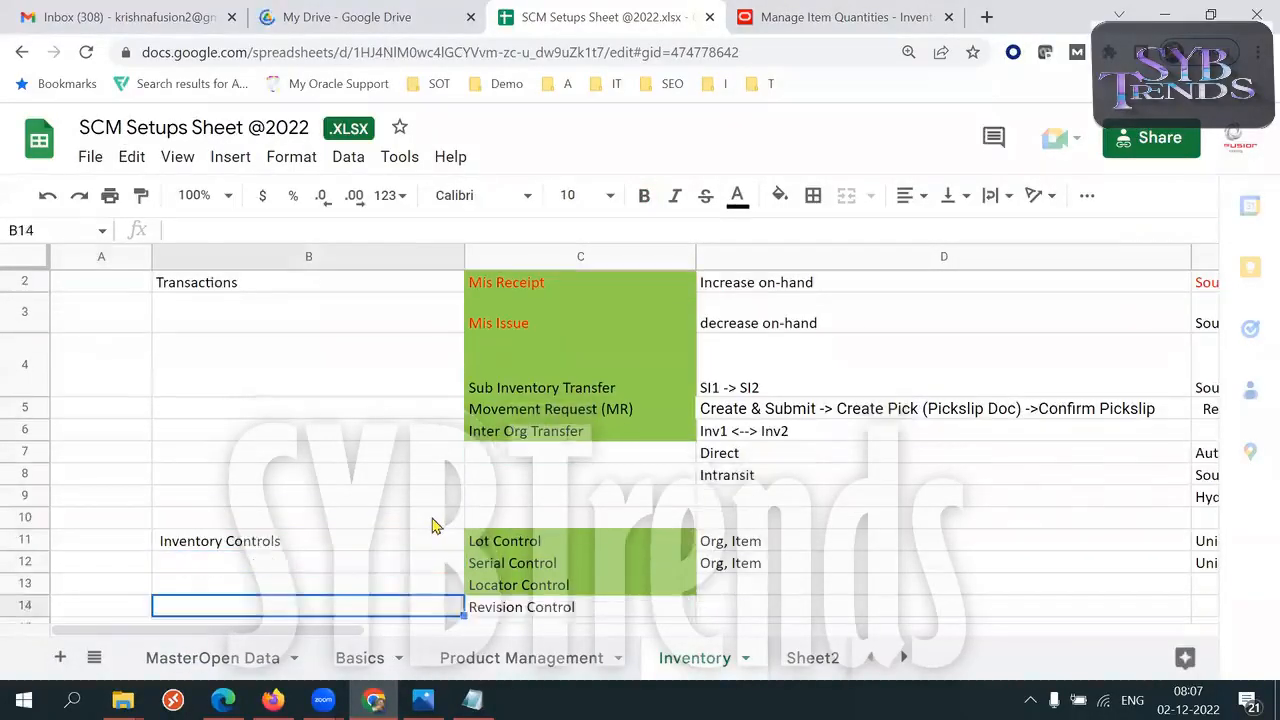
key("Down")
key("Up")
key("Up")
key("Up")
key("Up")
key("Right")
key("Right")
key("Right")
key("Right")
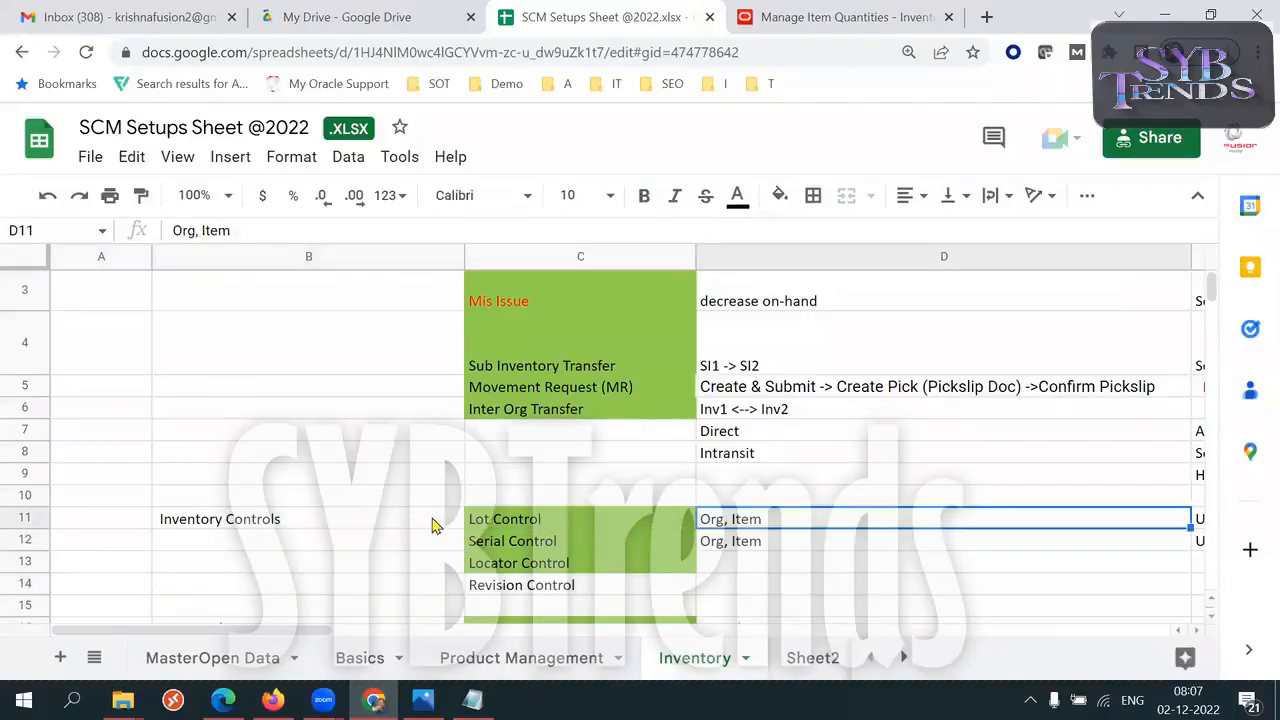
key("Left")
key("Left")
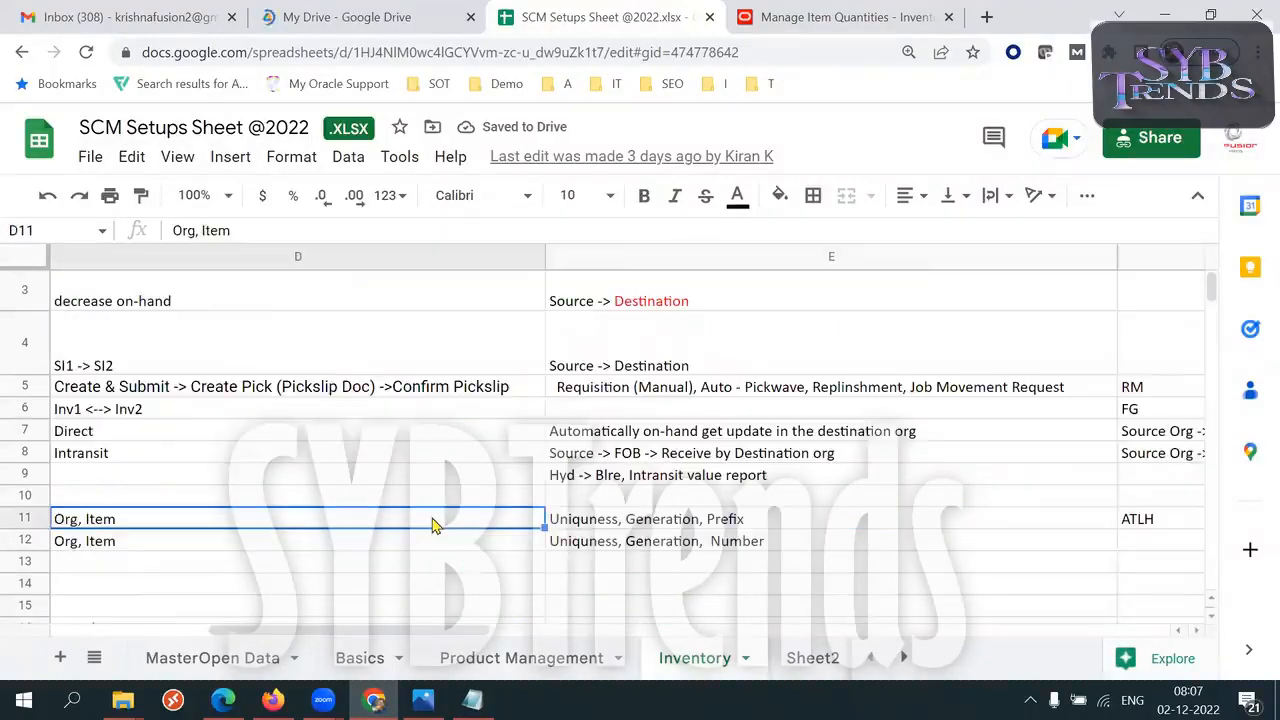
key("Left")
key("Left")
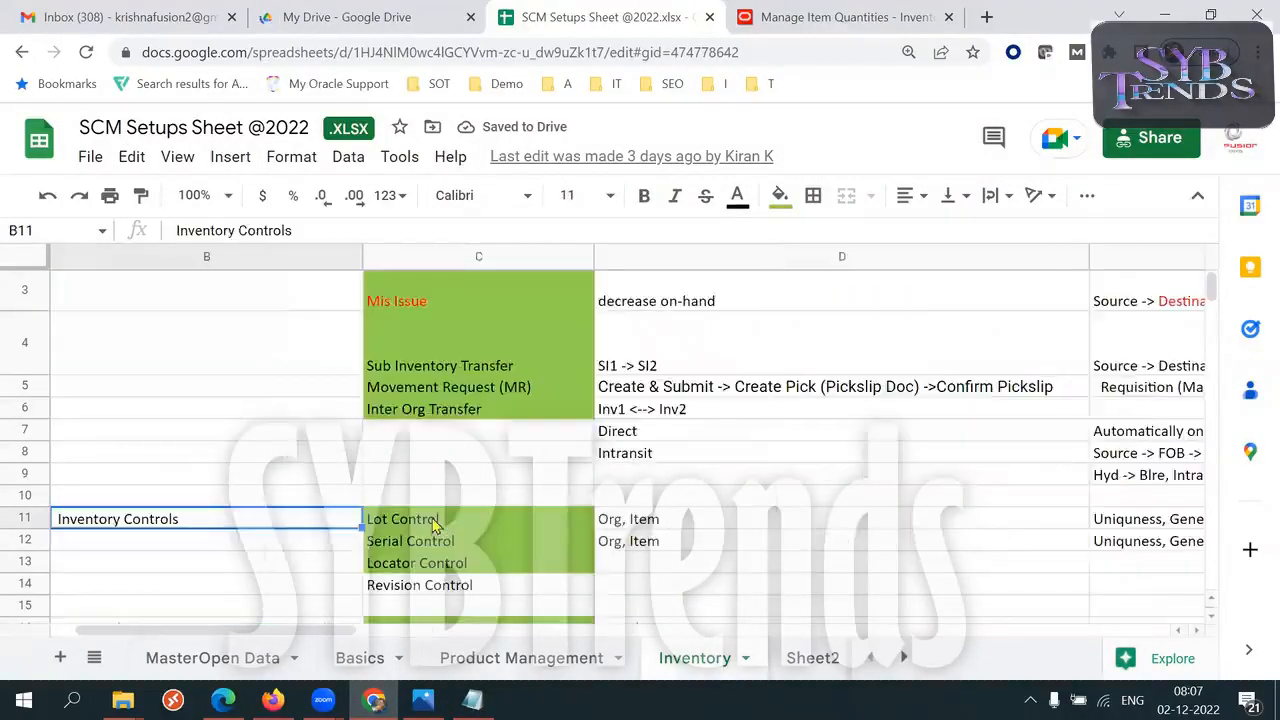
- Highlight the Lot Control and Serial Control rows with their control levels, ending on the Lot Control level in D11
key("Right")
key("shift+Right")
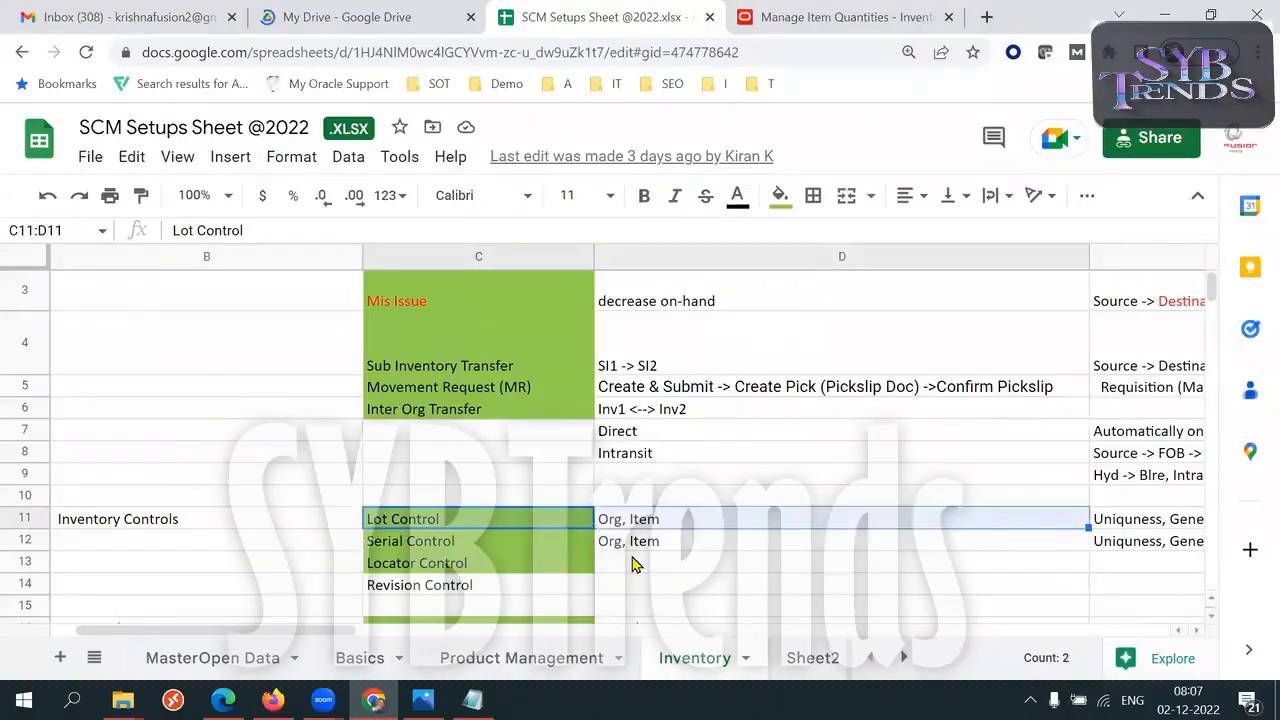
key("shift+Down")
left_click(672, 525)
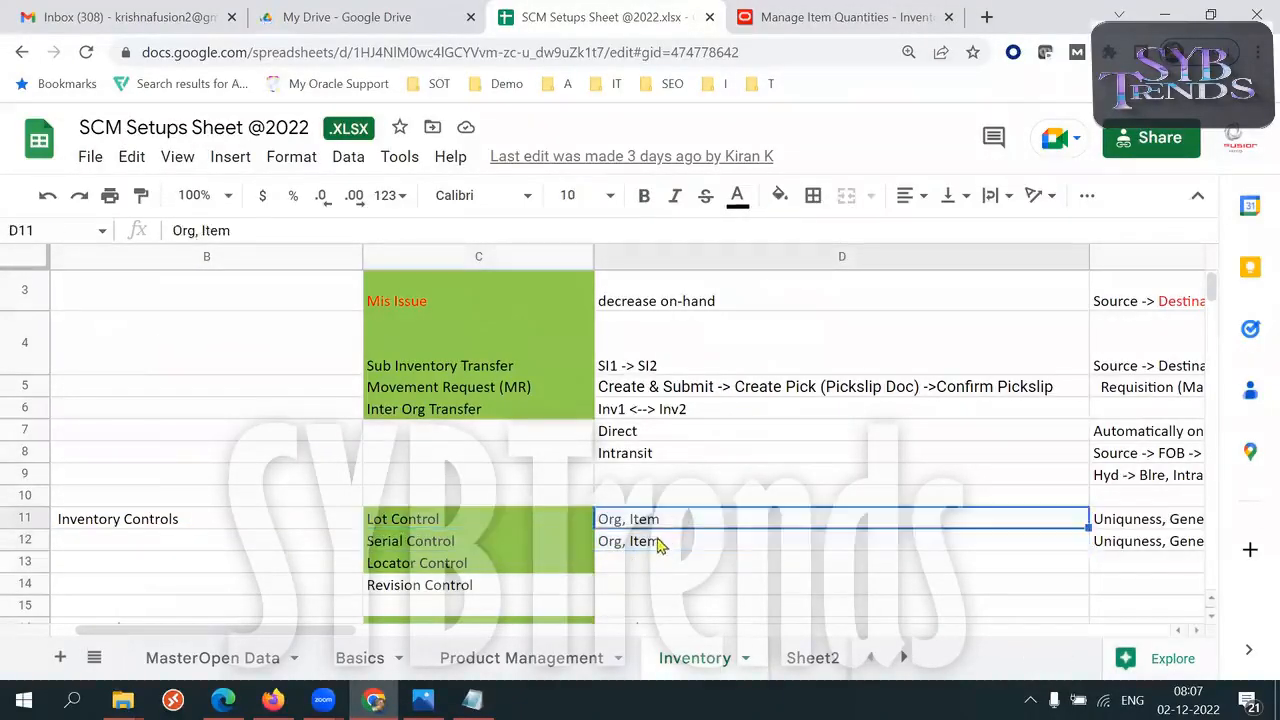